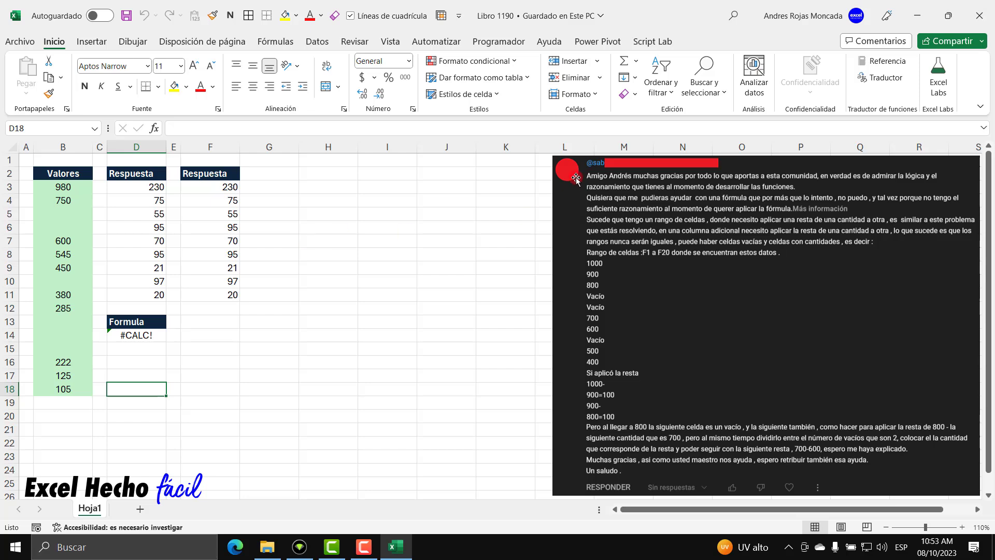
Step: Set column G's width to 2 so it becomes a narrow spacer column
right_click(280, 149)
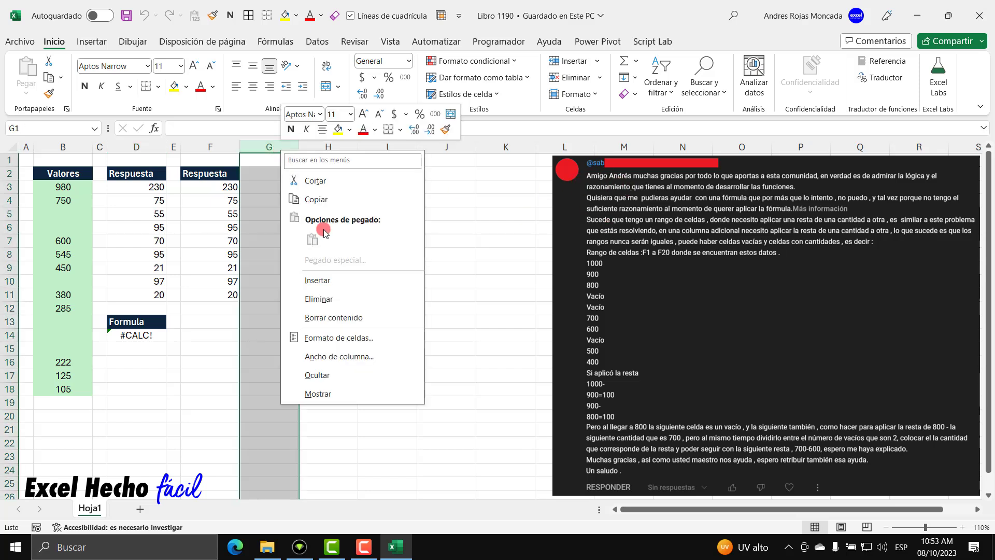
click(345, 357)
text(2)
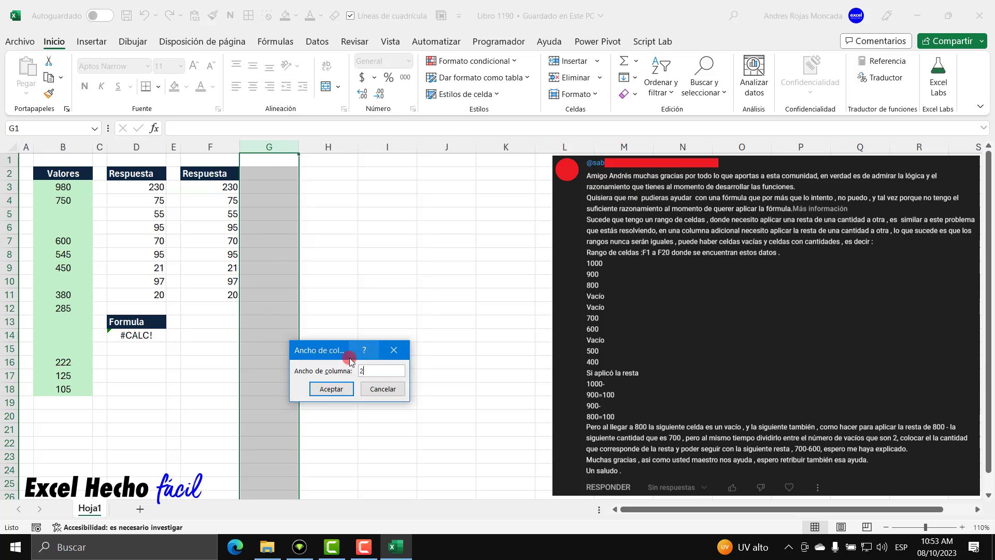
key(Return)
click(274, 178)
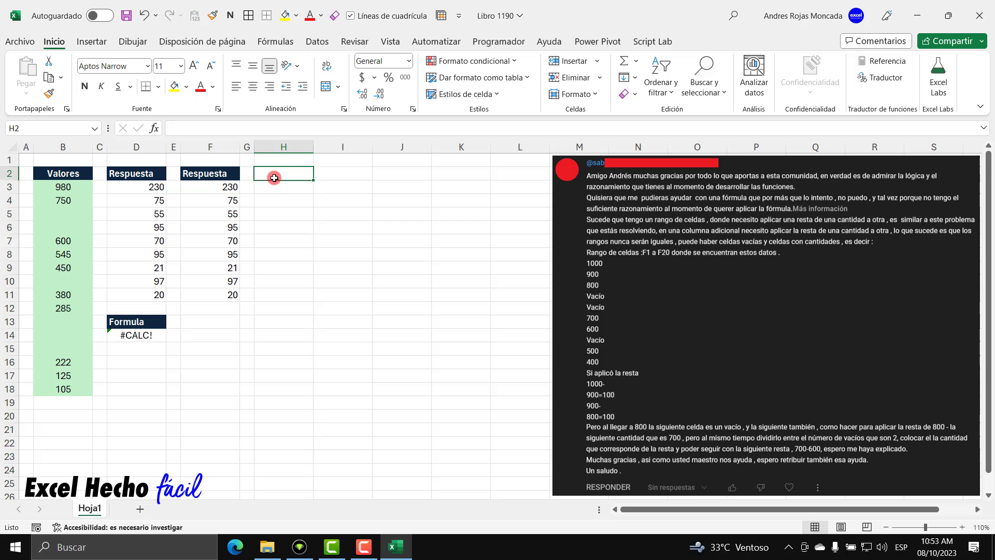
drag(86, 175, 73, 390)
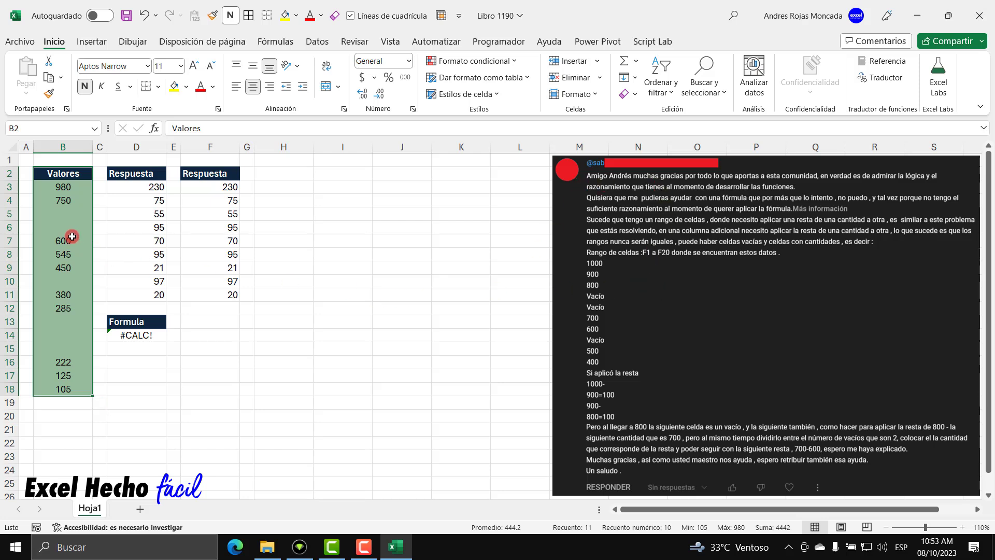
click(75, 179)
drag(74, 179, 77, 389)
drag(71, 186, 76, 385)
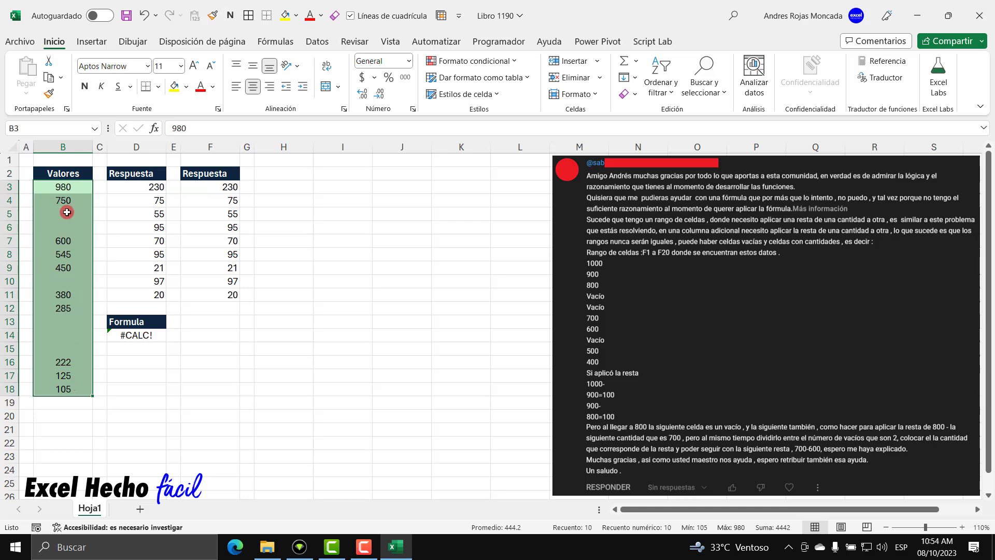
click(63, 222)
click(69, 280)
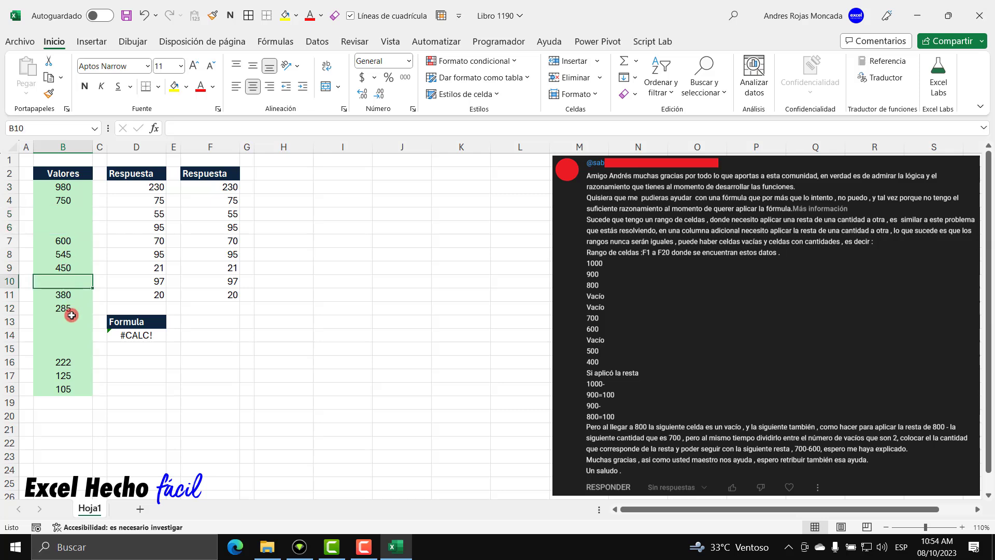
drag(67, 323, 68, 362)
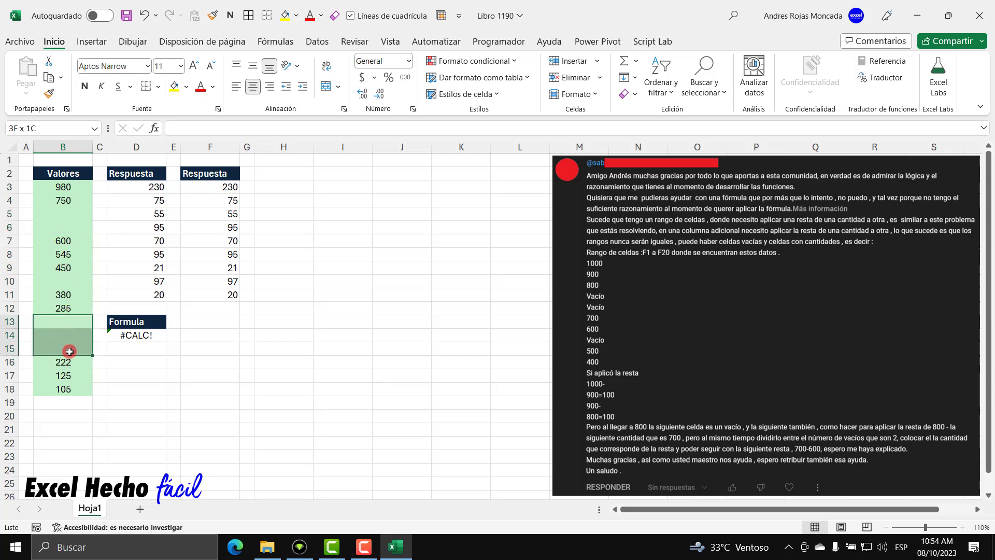
drag(76, 186, 73, 390)
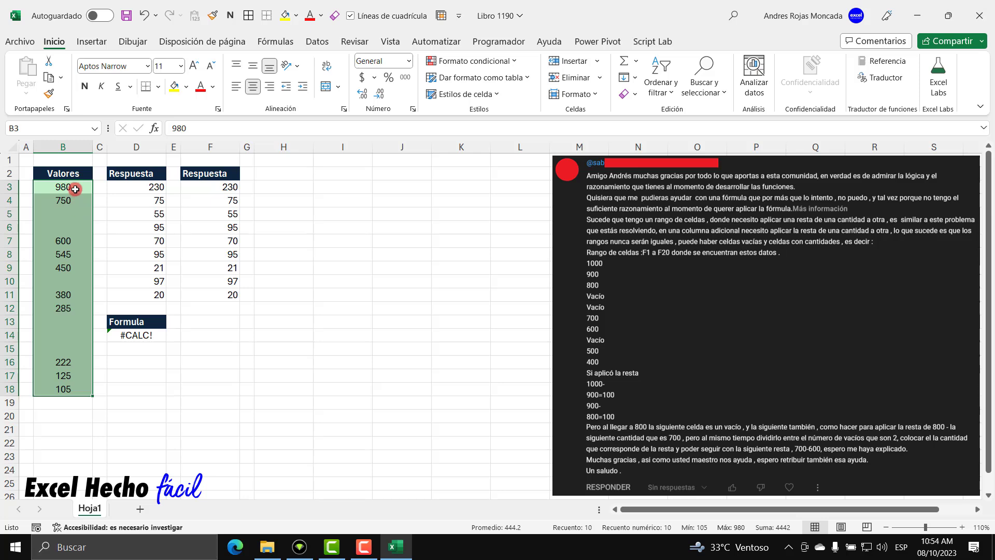
drag(75, 188, 77, 388)
drag(65, 212, 63, 228)
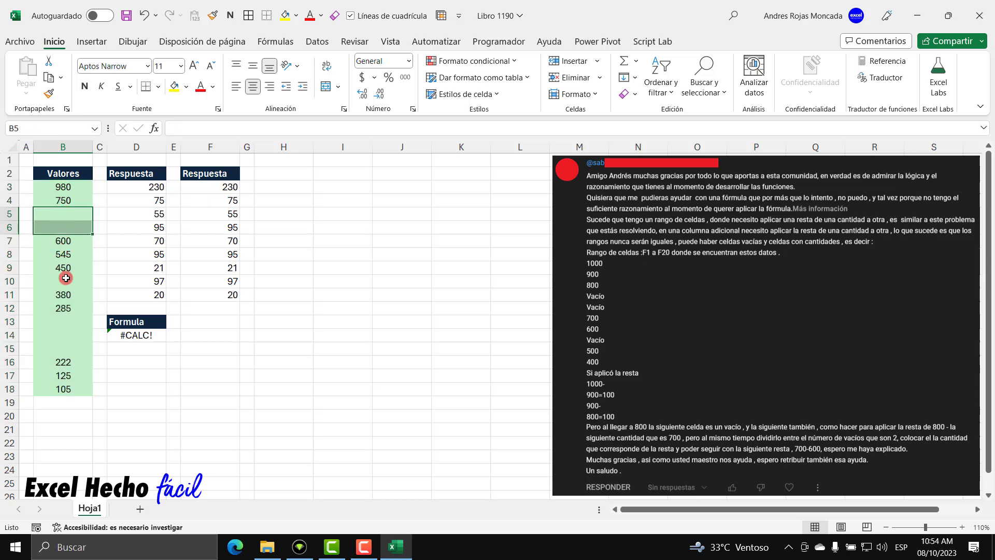
drag(71, 324, 72, 351)
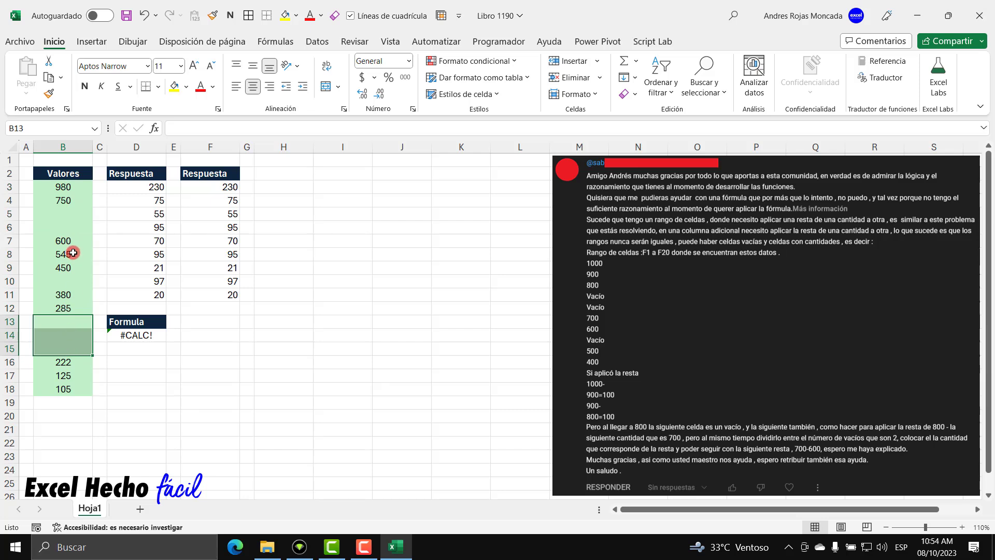
drag(71, 189, 69, 389)
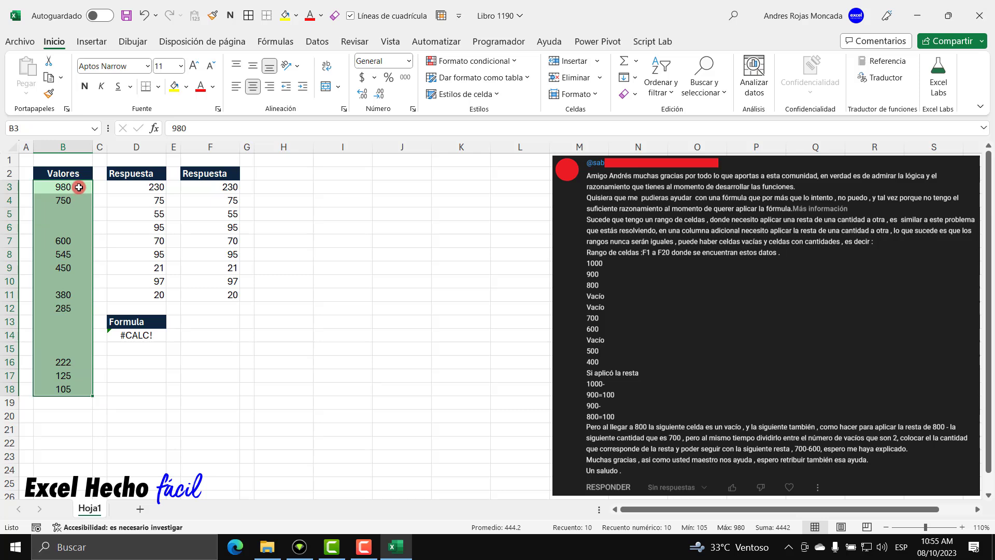
drag(78, 187, 79, 196)
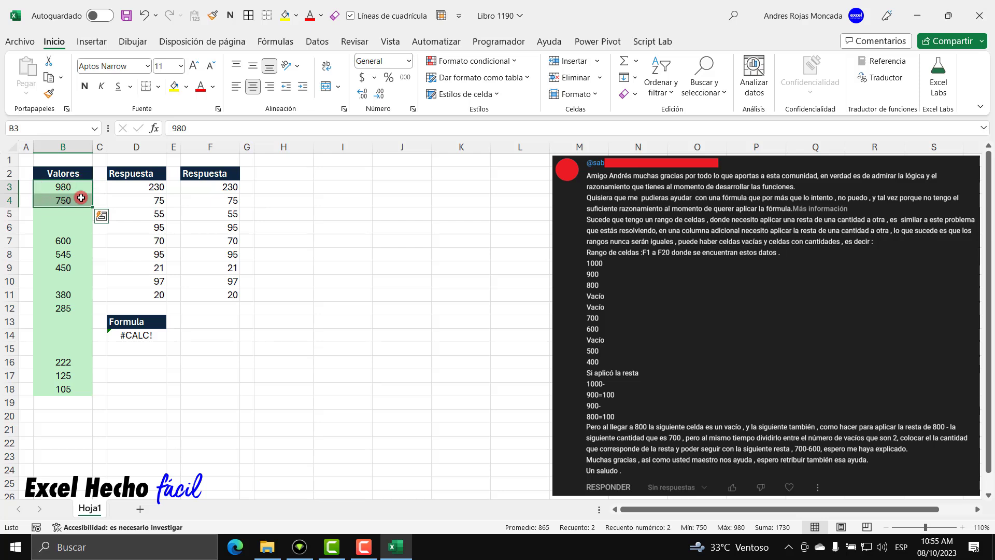
drag(81, 198, 42, 216)
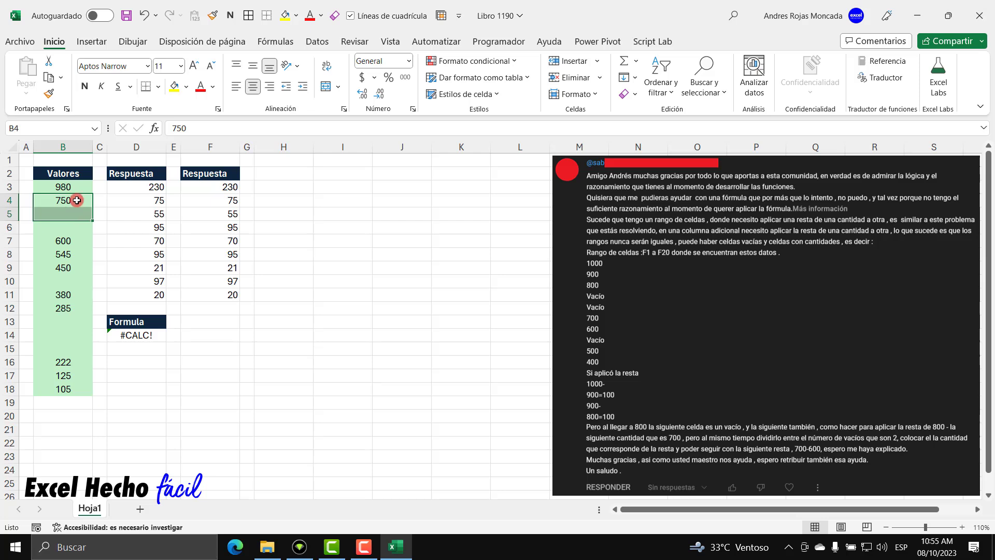
click(77, 200)
drag(77, 200, 76, 242)
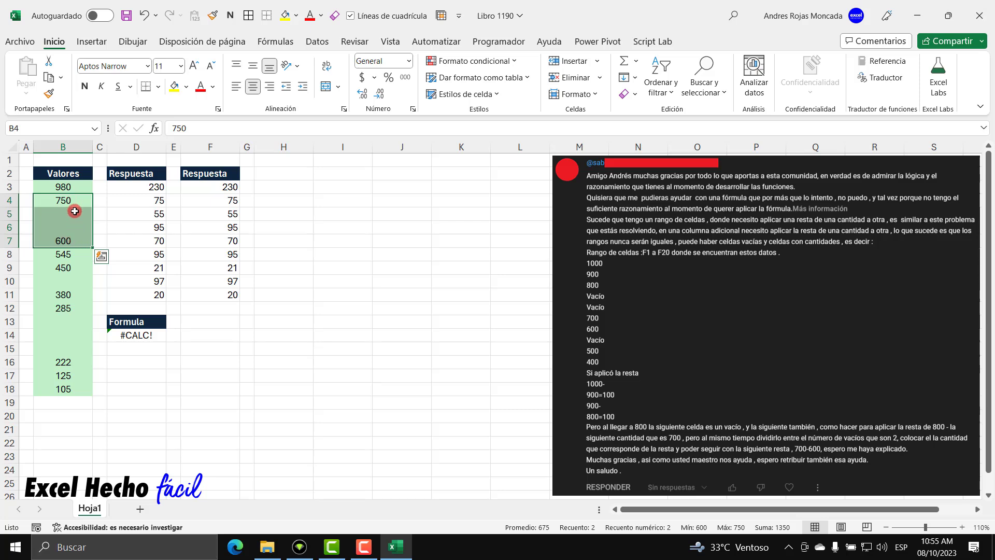
drag(75, 211, 75, 226)
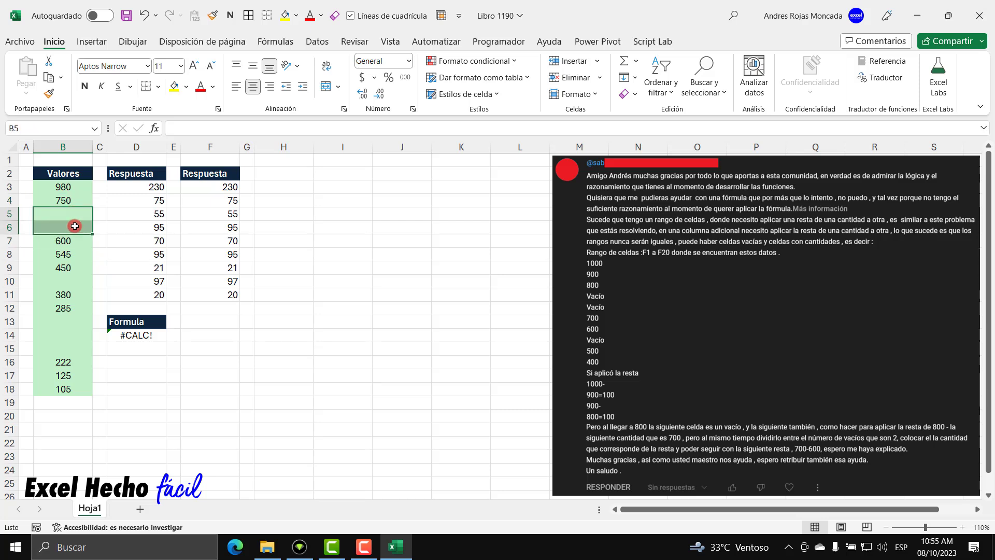
drag(72, 241, 73, 254)
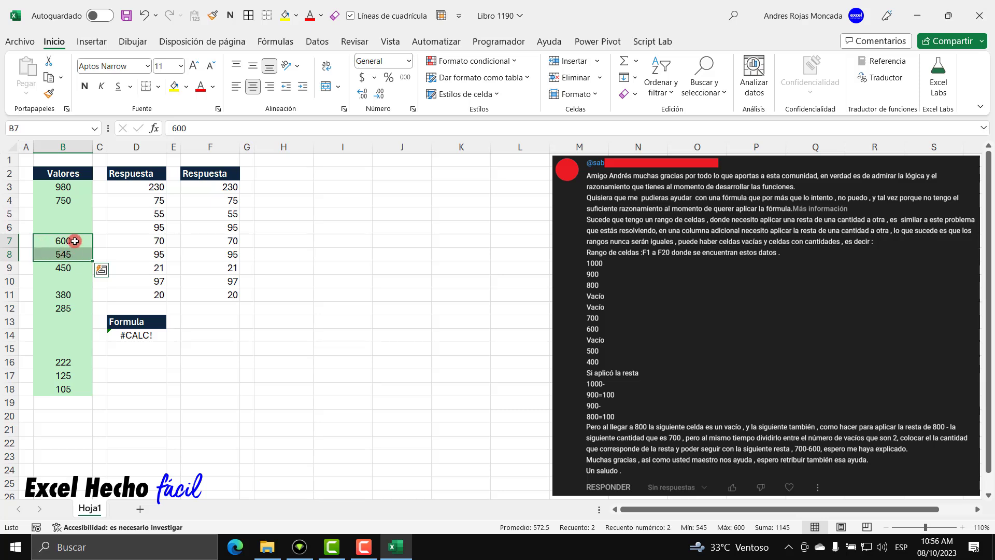
mouse_move(73, 267)
mouse_down()
mouse_move(74, 280)
mouse_move(70, 267)
mouse_up()
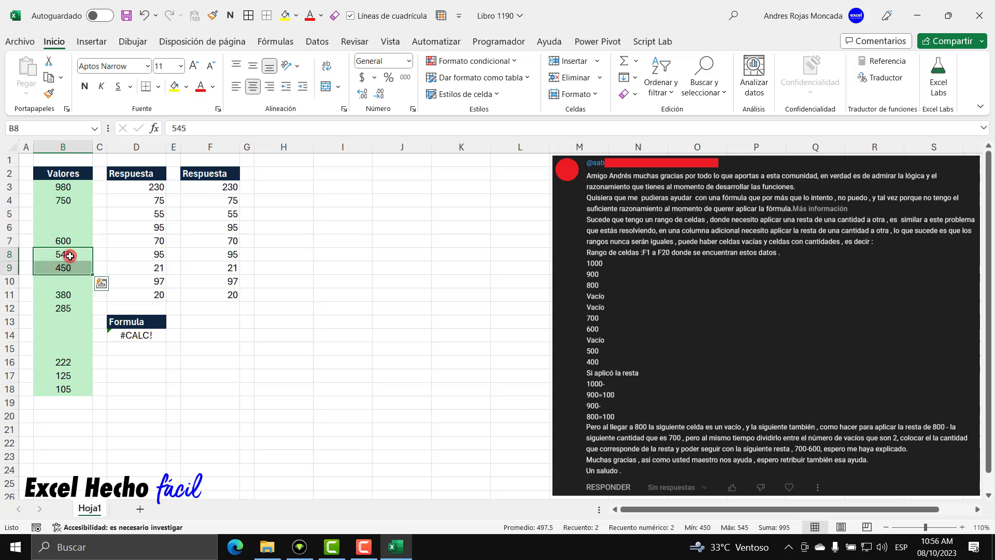
click(79, 267)
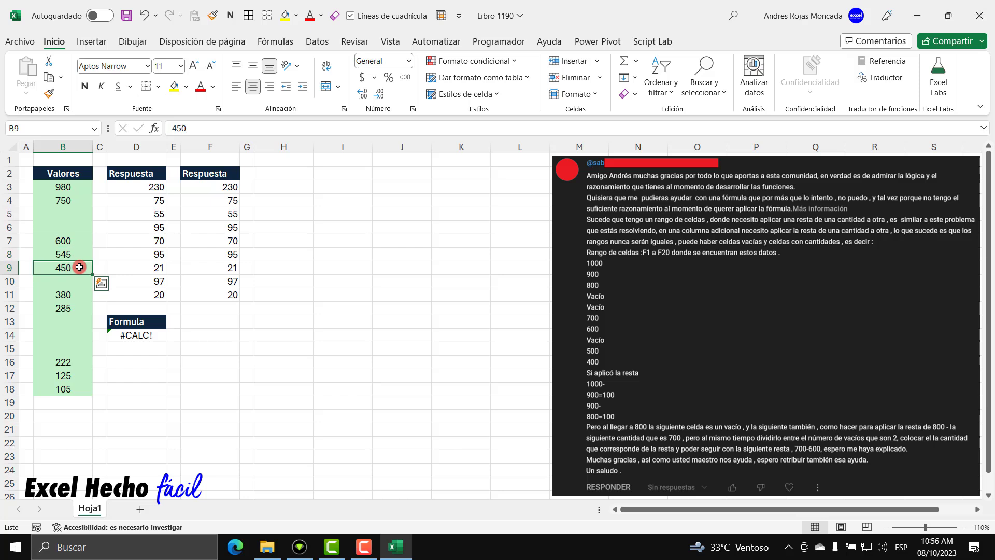
drag(80, 267, 76, 294)
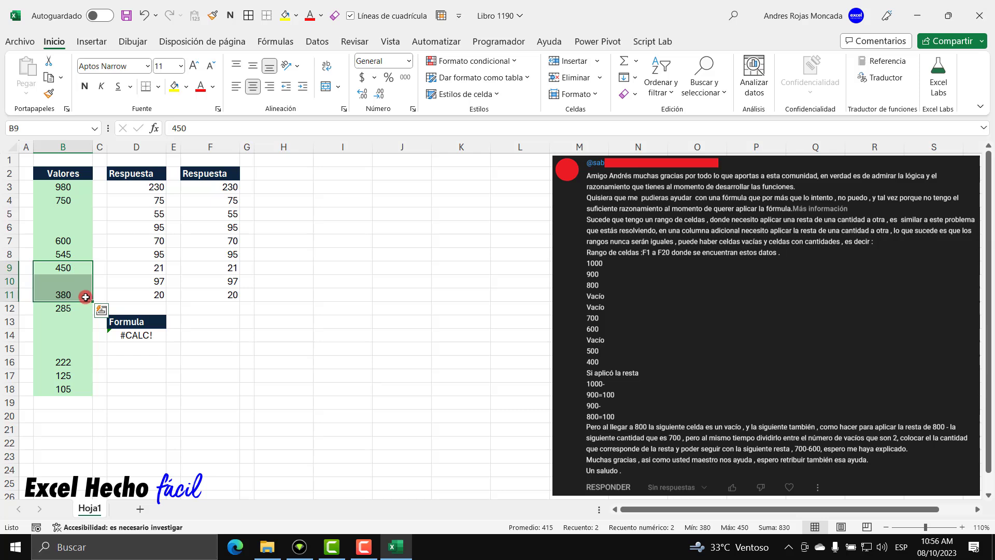
click(79, 280)
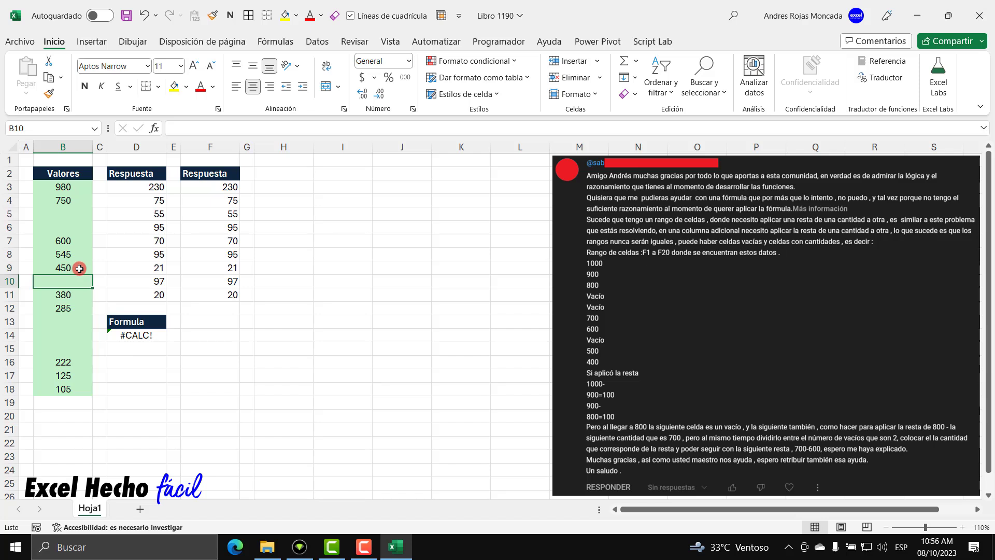
click(137, 190)
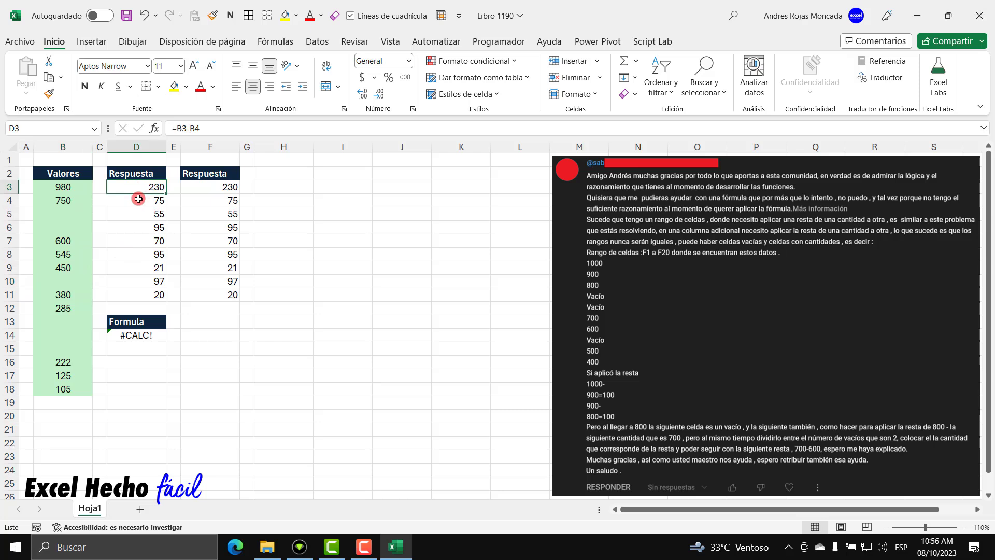
drag(138, 199, 137, 293)
click(77, 187)
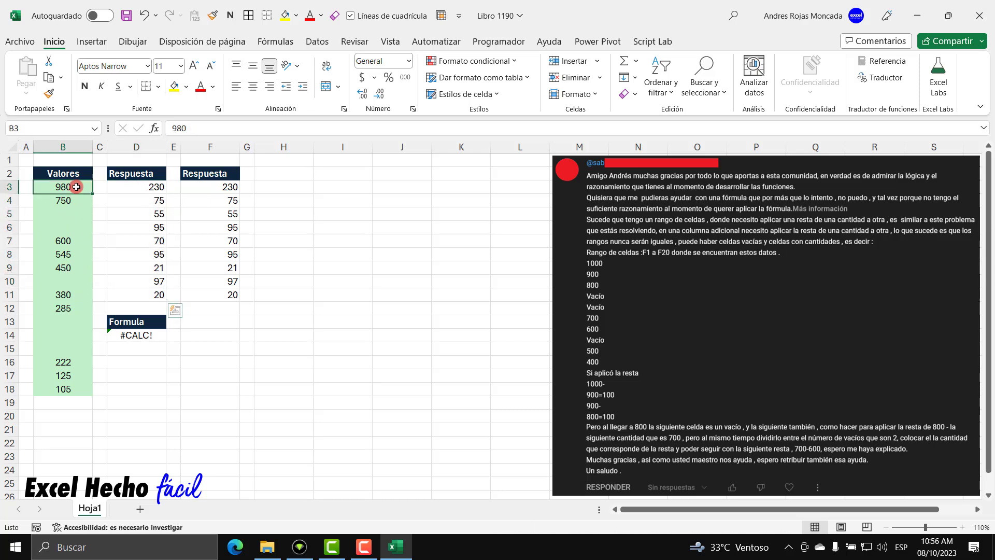
drag(76, 187, 75, 198)
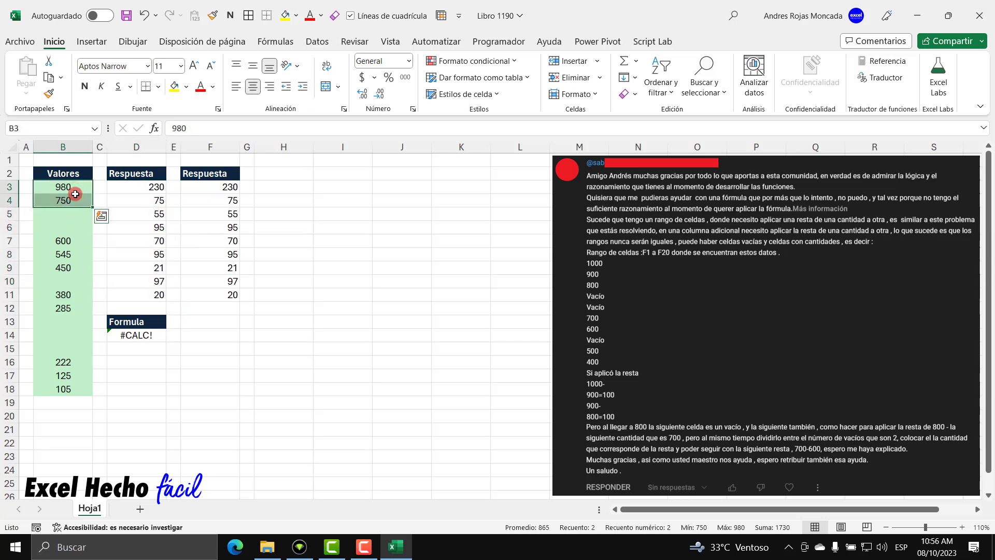
double_click(143, 189)
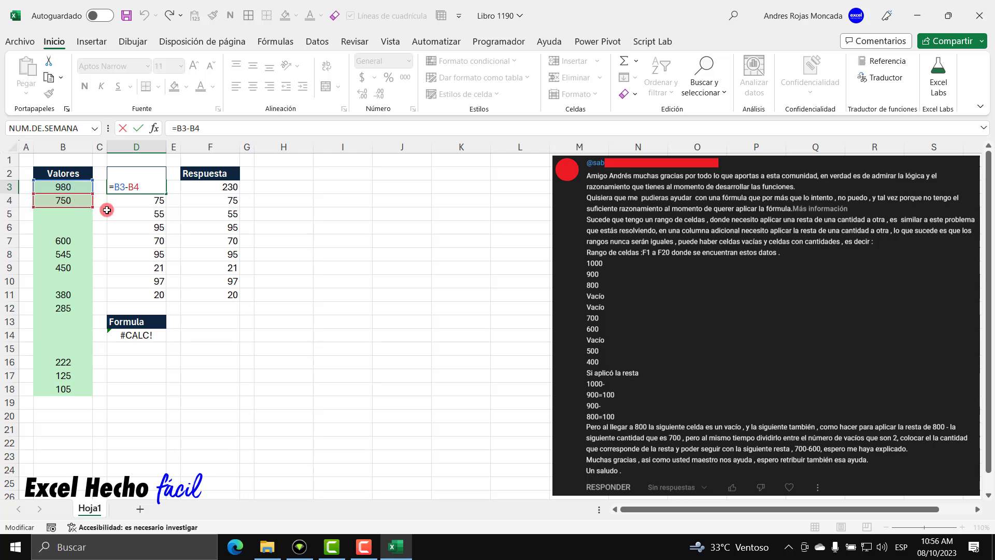
key(Escape)
key(ctrl+z)
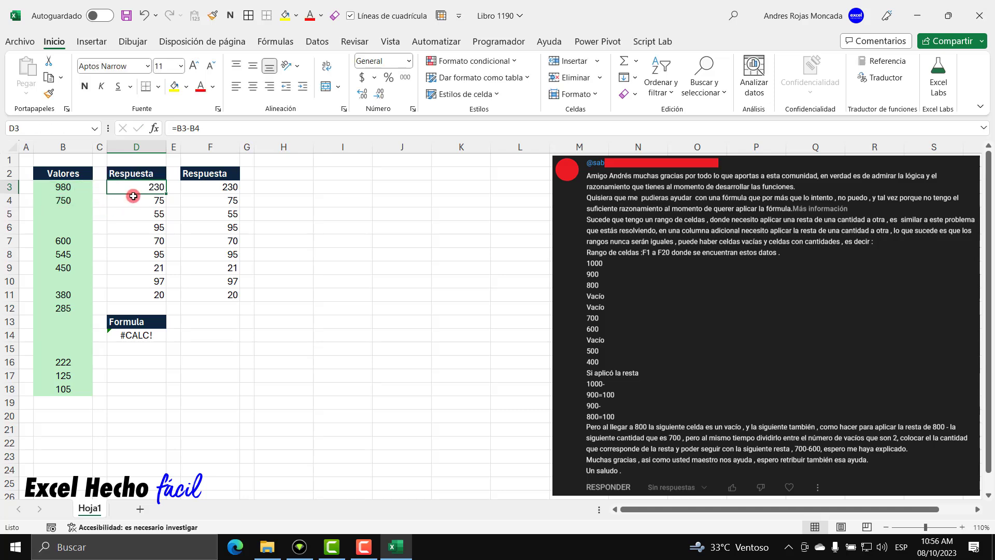
click(143, 201)
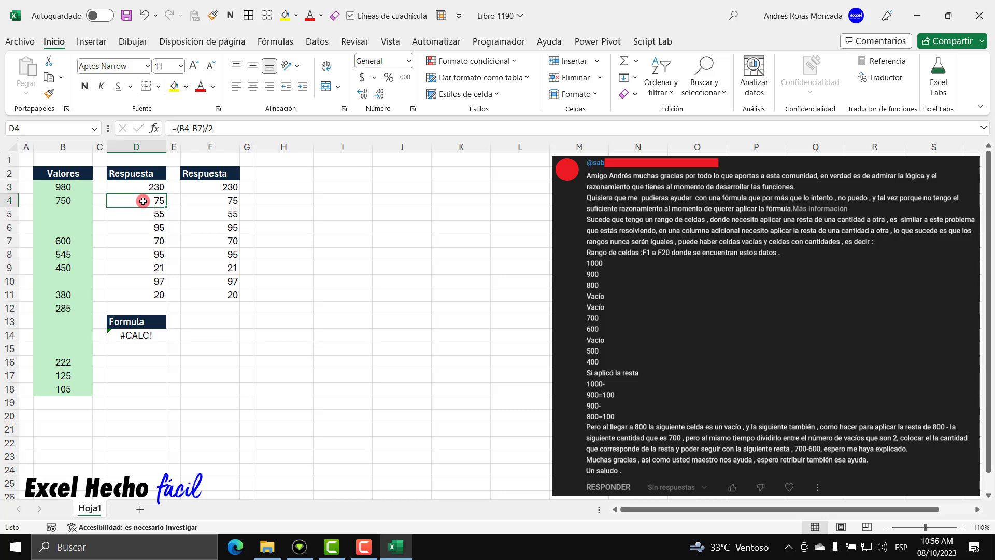
key(F2)
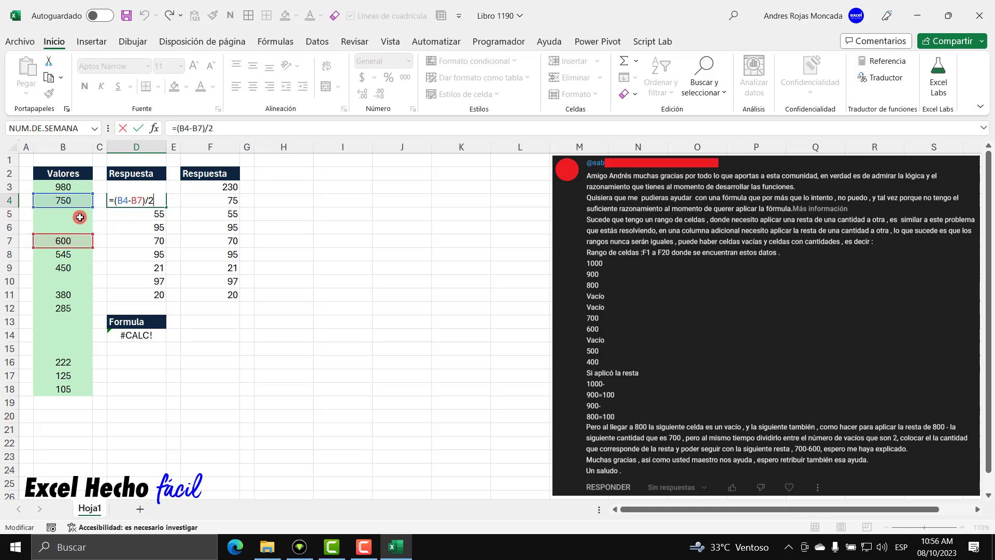
key(ctrl+Return)
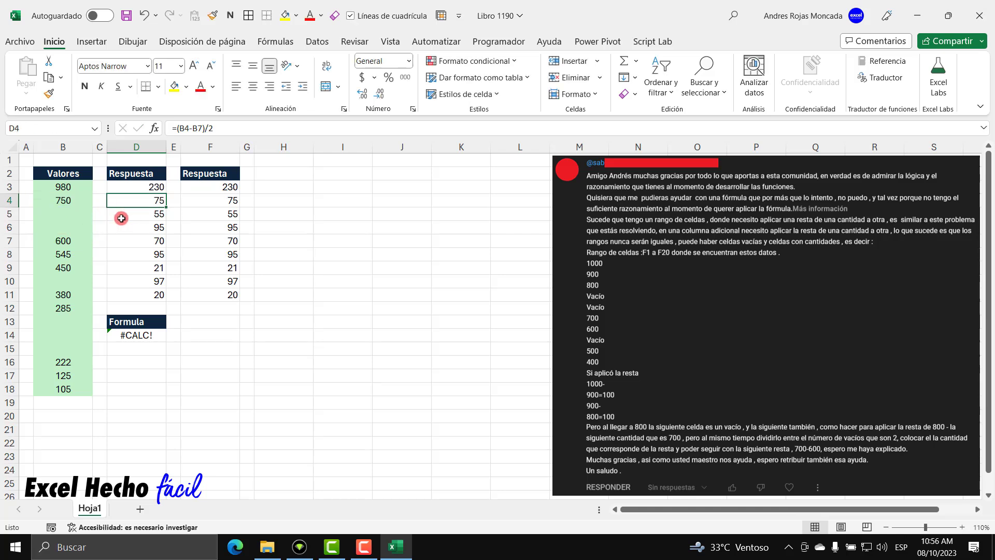
click(139, 213)
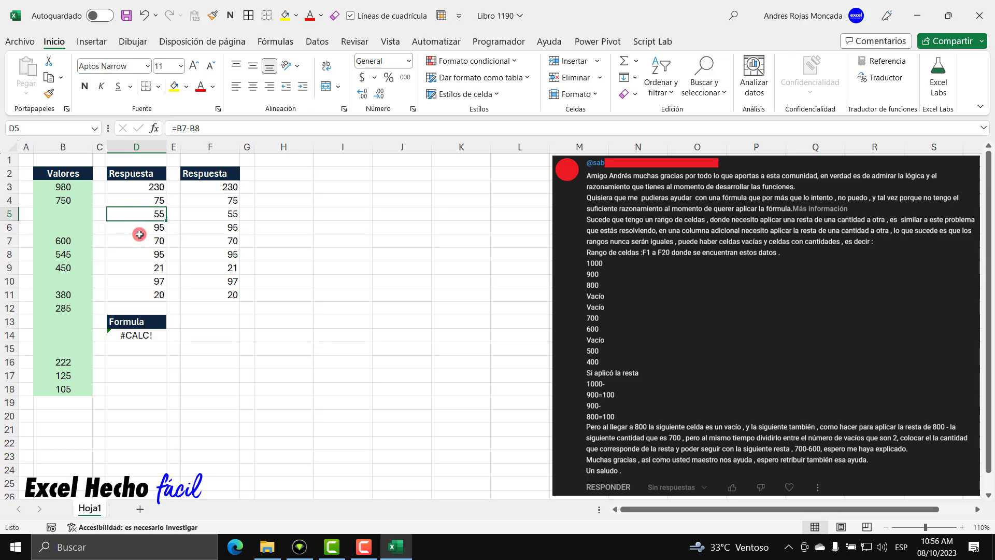
key(F2)
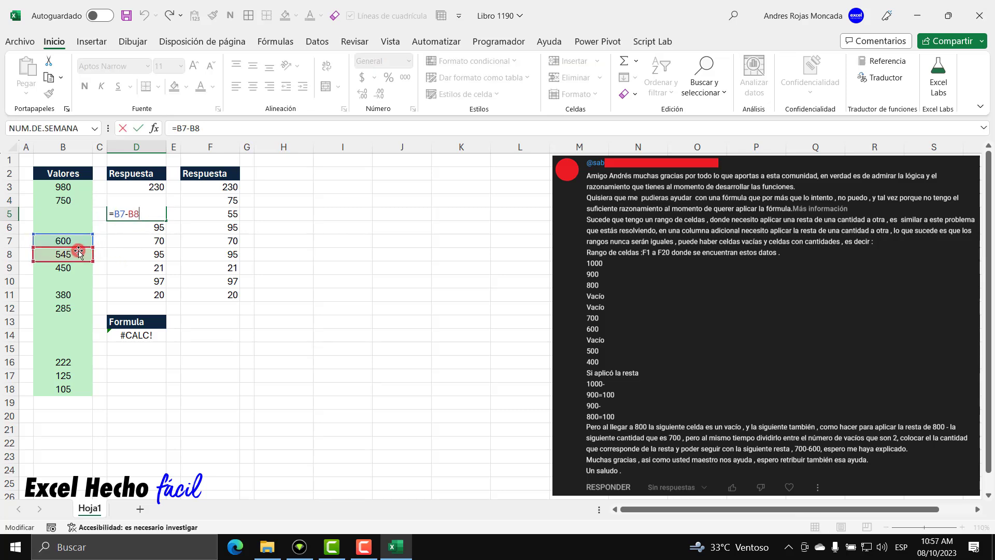
key(Escape)
click(127, 225)
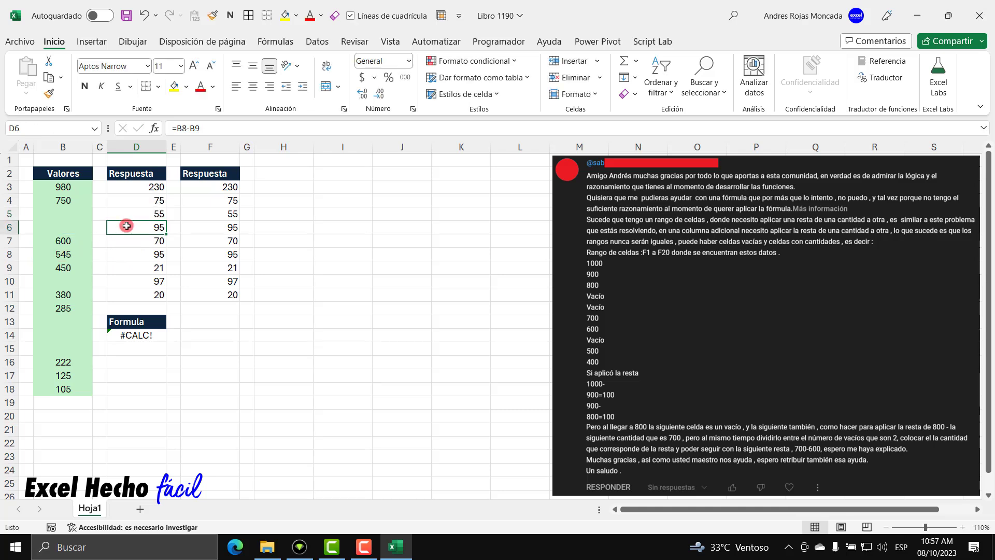
key(F2)
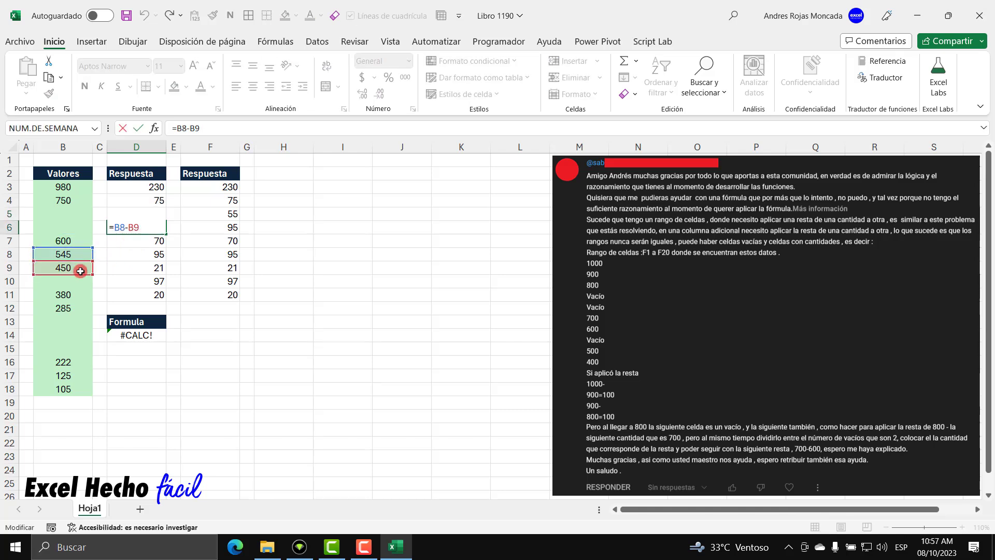
key(Escape)
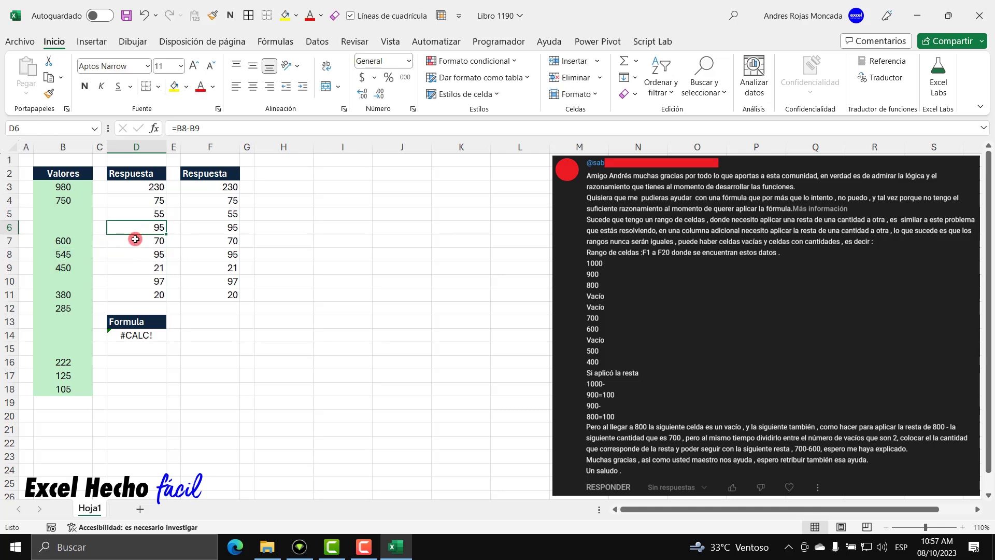
click(135, 240)
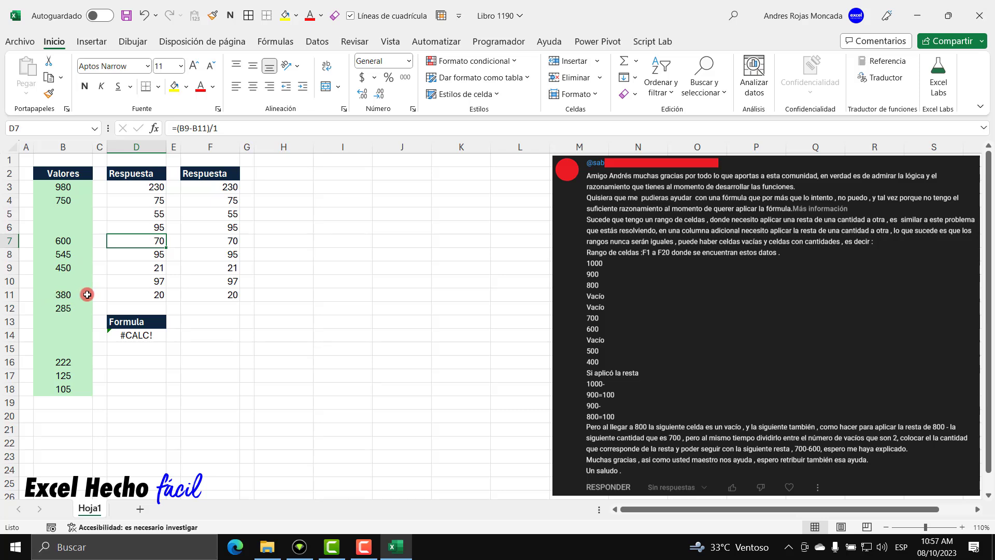
key(F2)
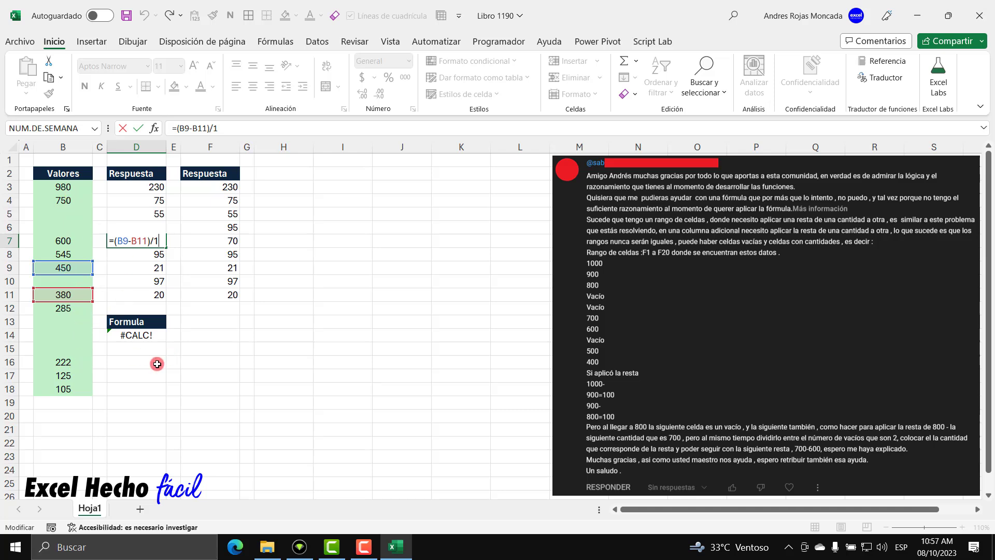
key(Return)
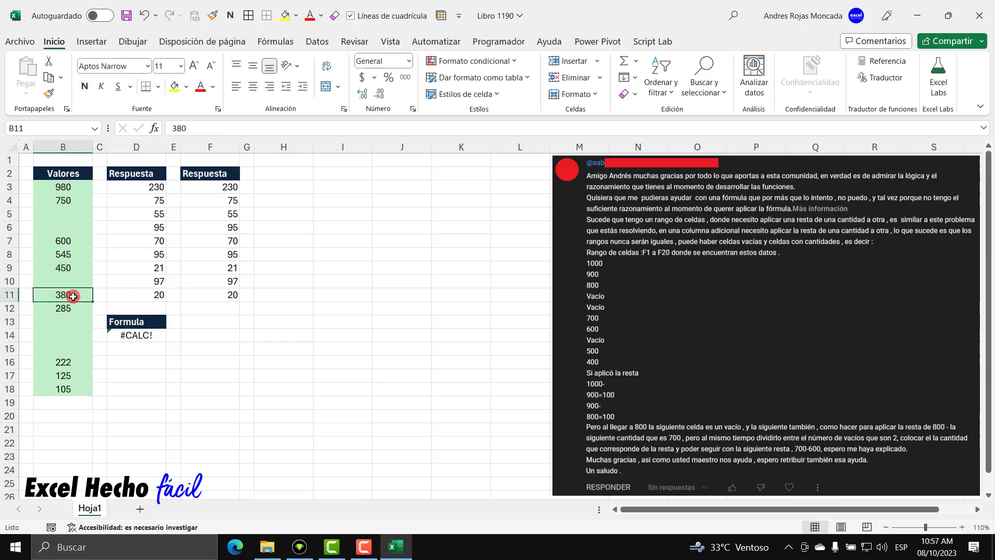
drag(73, 295, 73, 309)
click(149, 255)
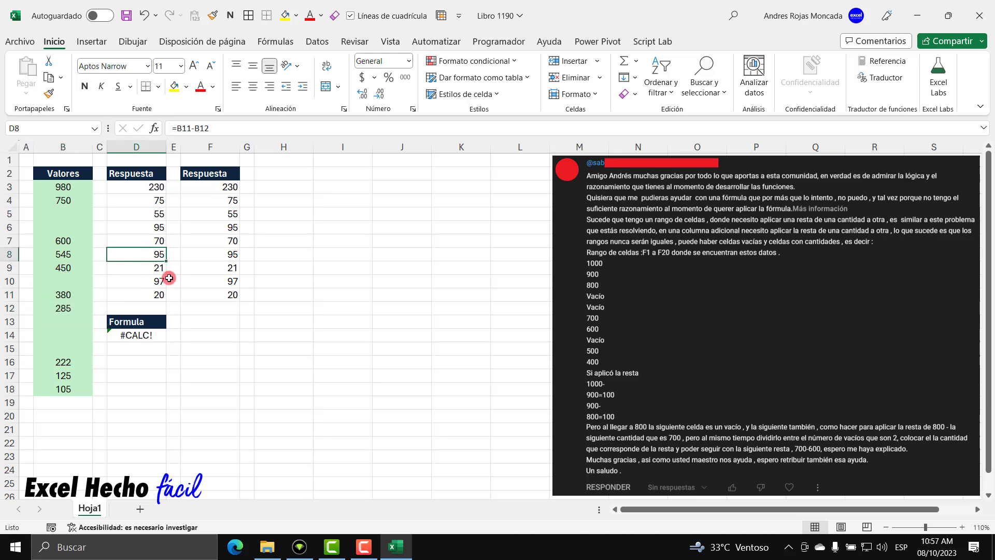
key(F2)
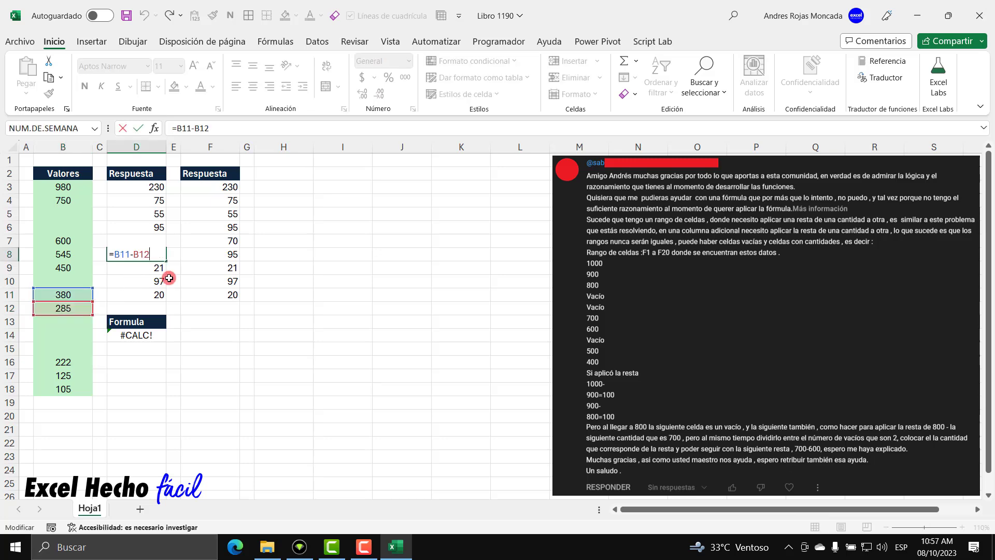
key(Escape)
click(160, 268)
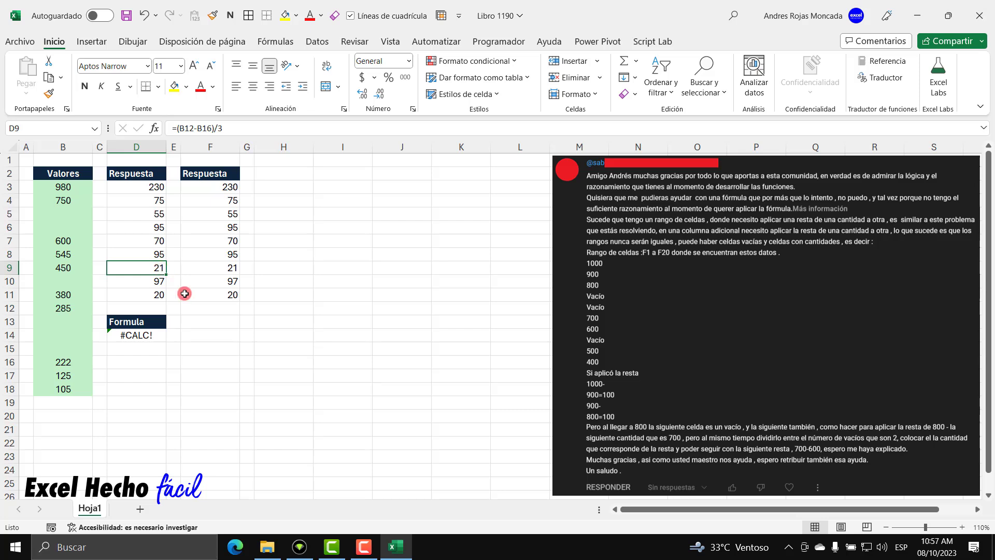
text(=(B12-B16)/3)
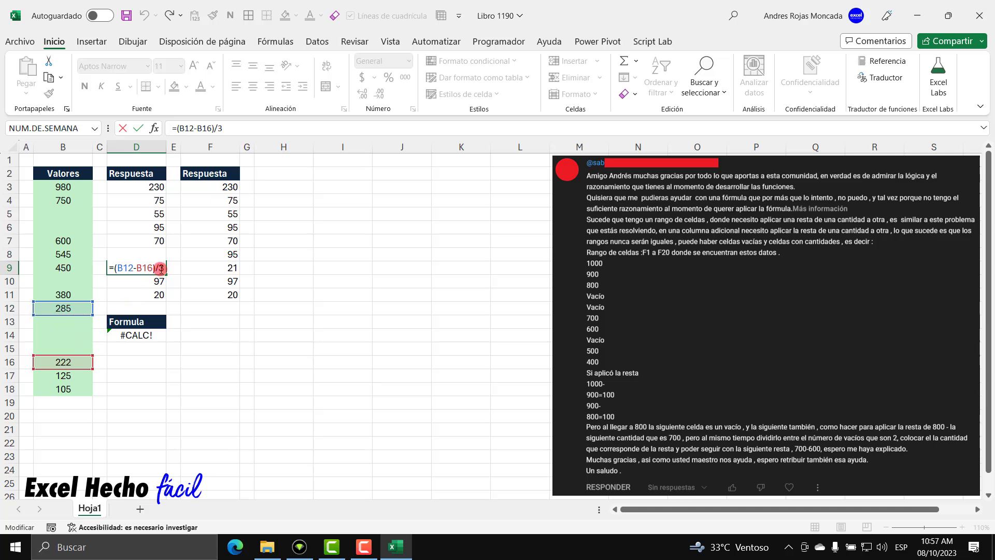
key(ctrl+Return)
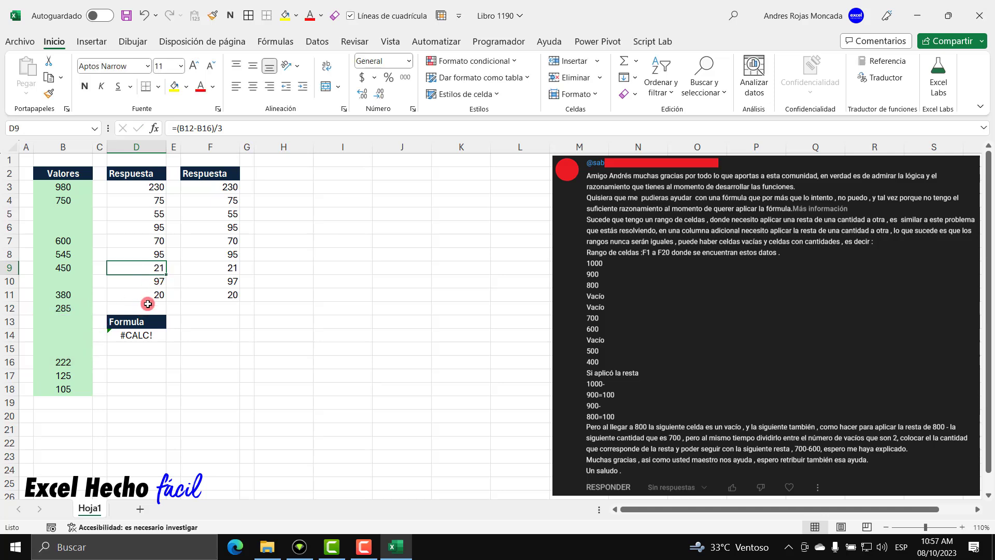
double_click(142, 281)
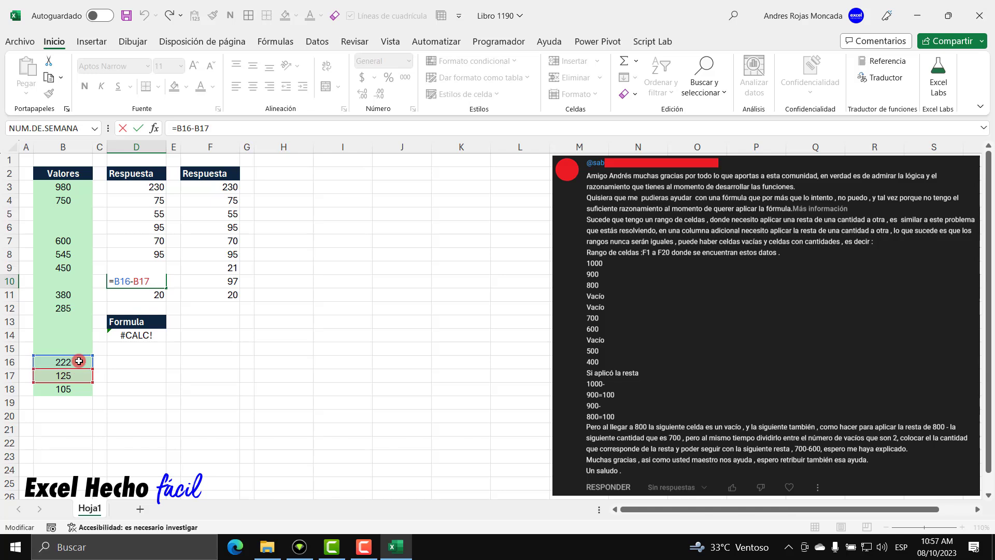
key(ctrl+Return)
click(146, 296)
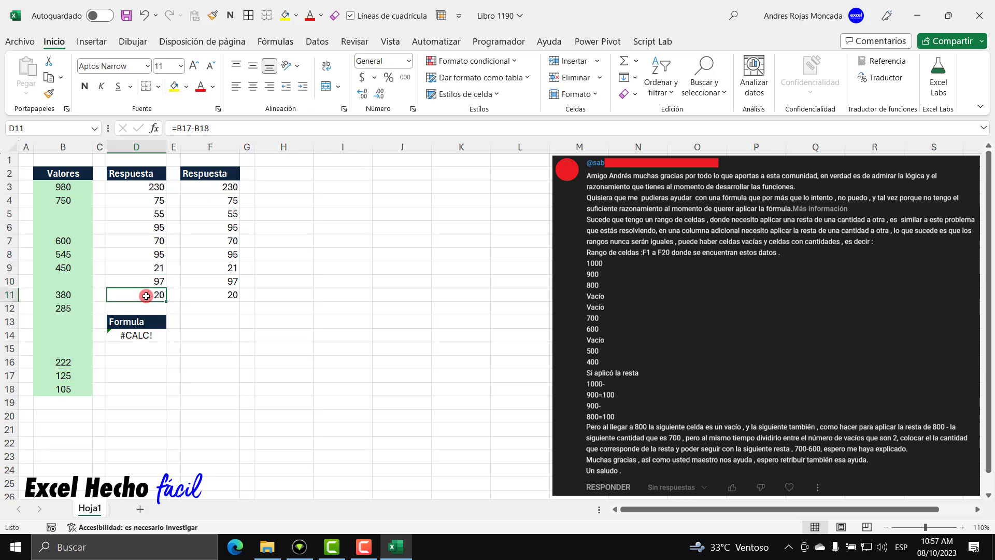
double_click(146, 295)
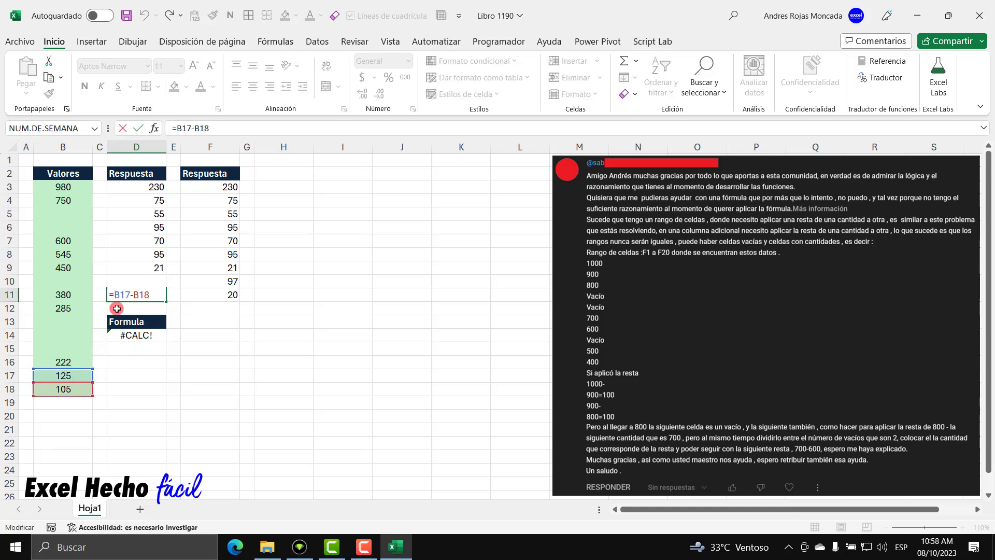
key(ctrl+Return)
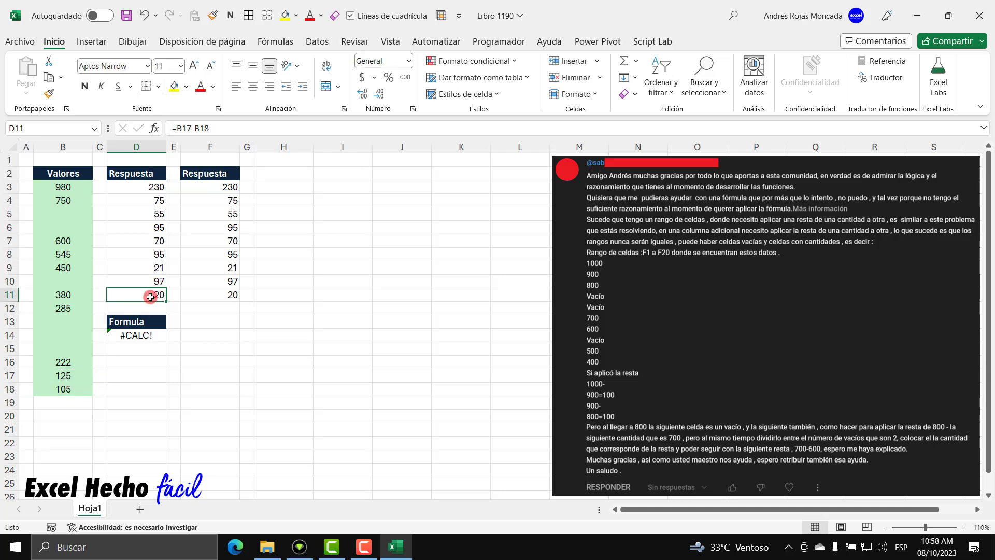
Step: Read the recursive LAMBDA in D14 and F3's =_MiFuncion1(1,B3:B18,"",0,0) call, then show the Fórmulas ribbon
click(158, 338)
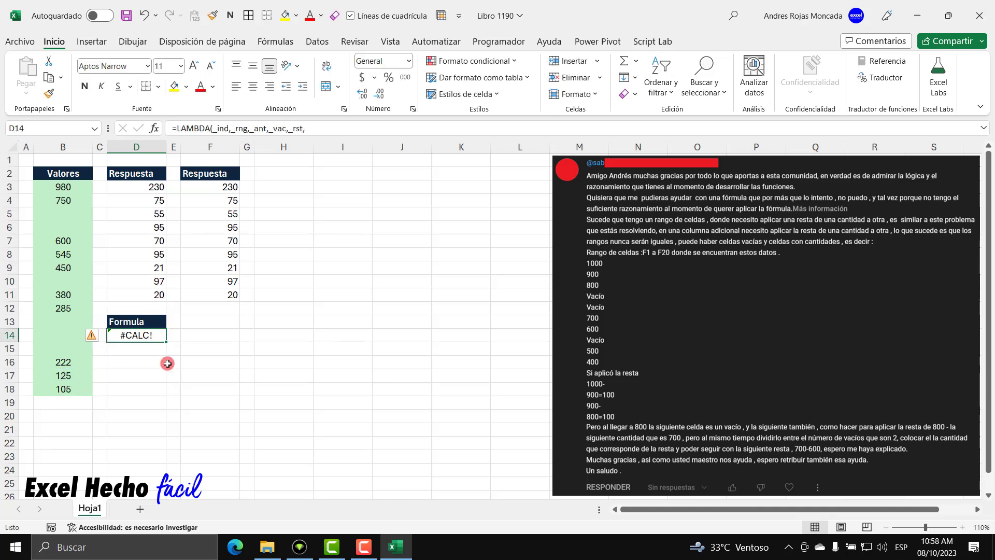
key(F2)
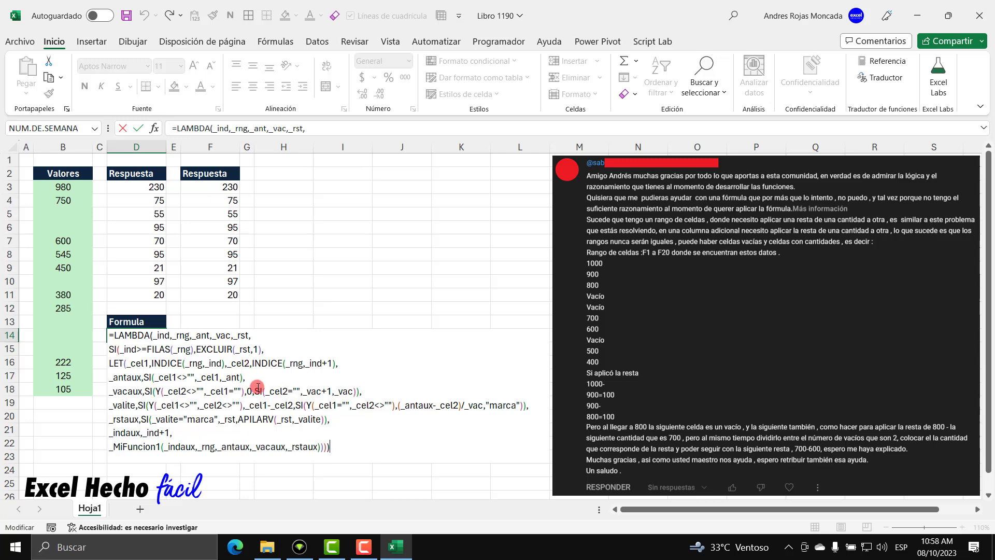
key(Return)
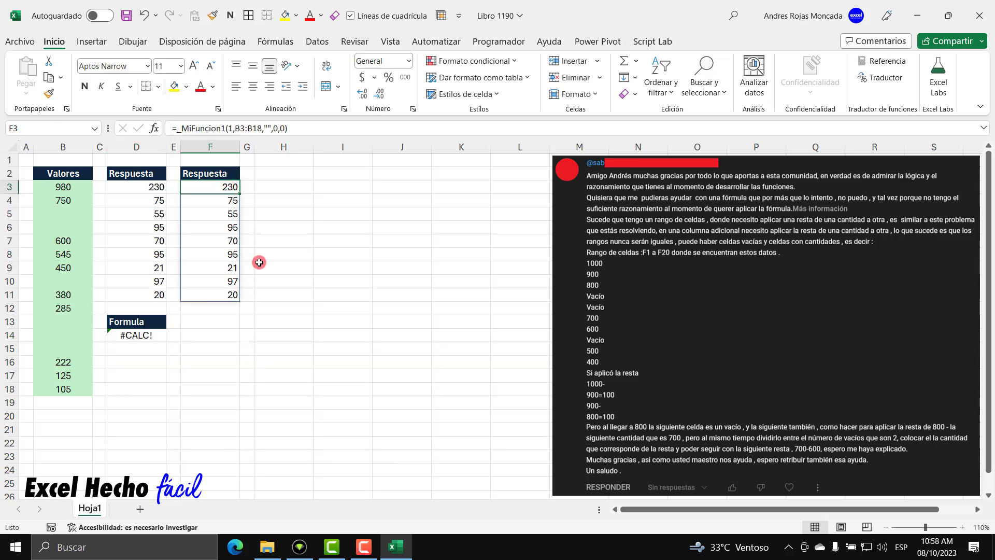
click(228, 189)
key(F2)
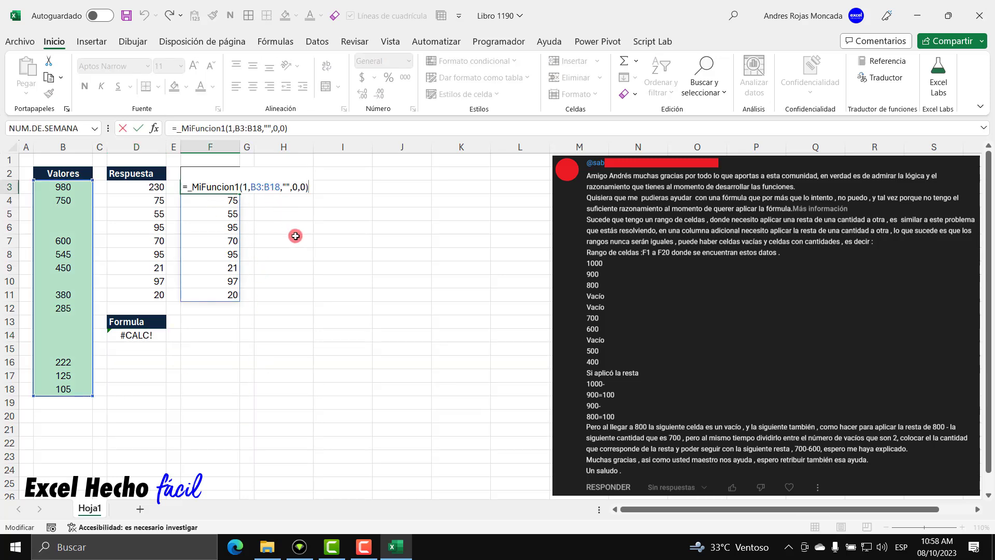
click(142, 337)
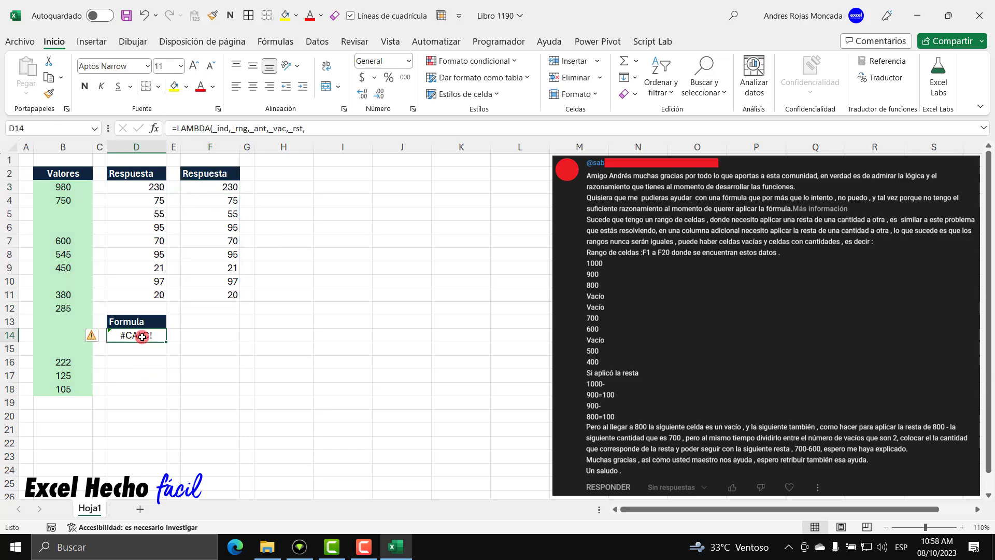
key(F2)
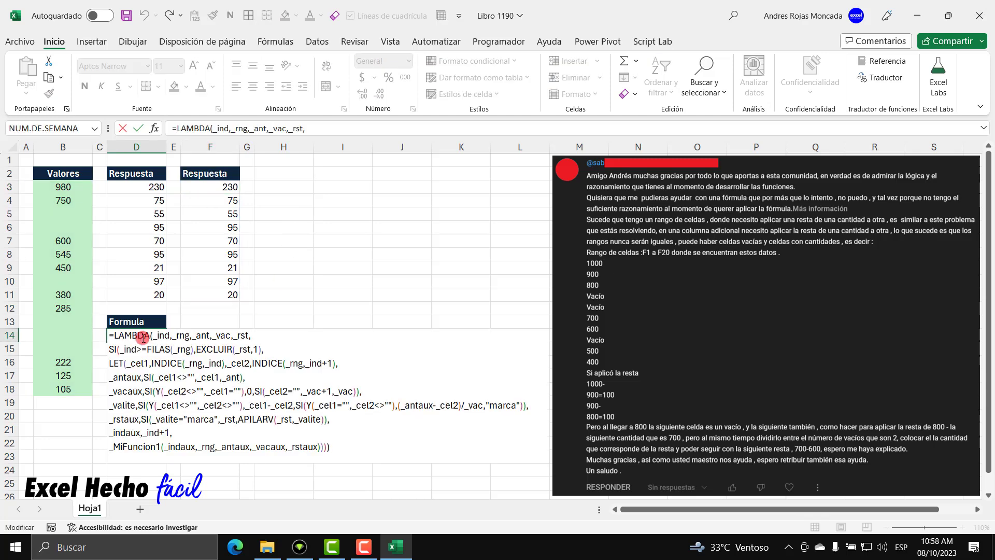
key(Escape)
click(277, 41)
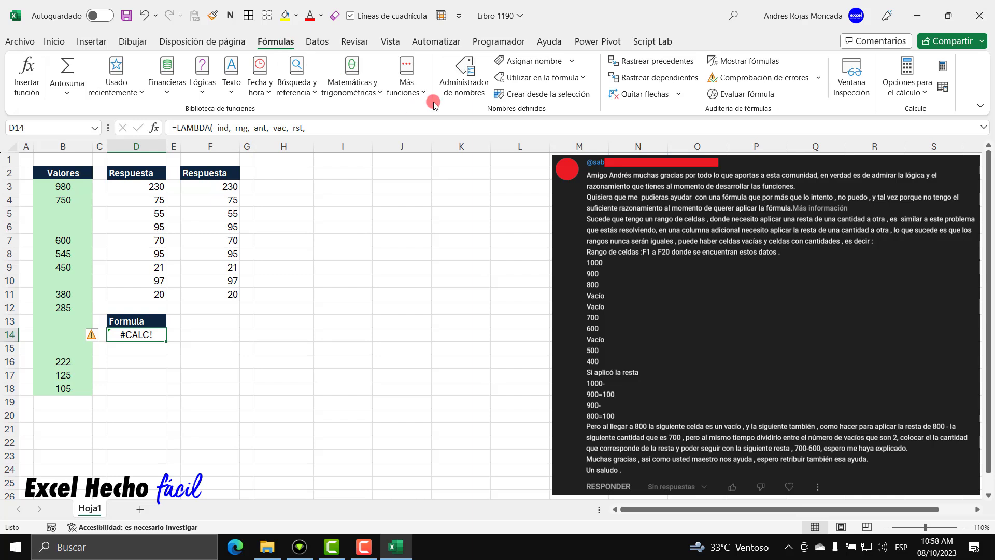
click(464, 92)
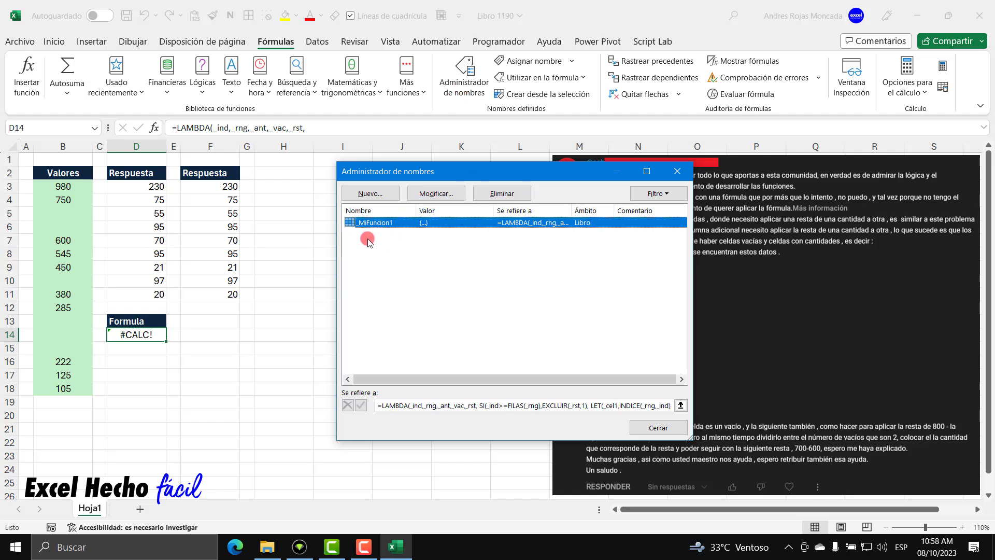
key(Escape)
click(228, 187)
key(F2)
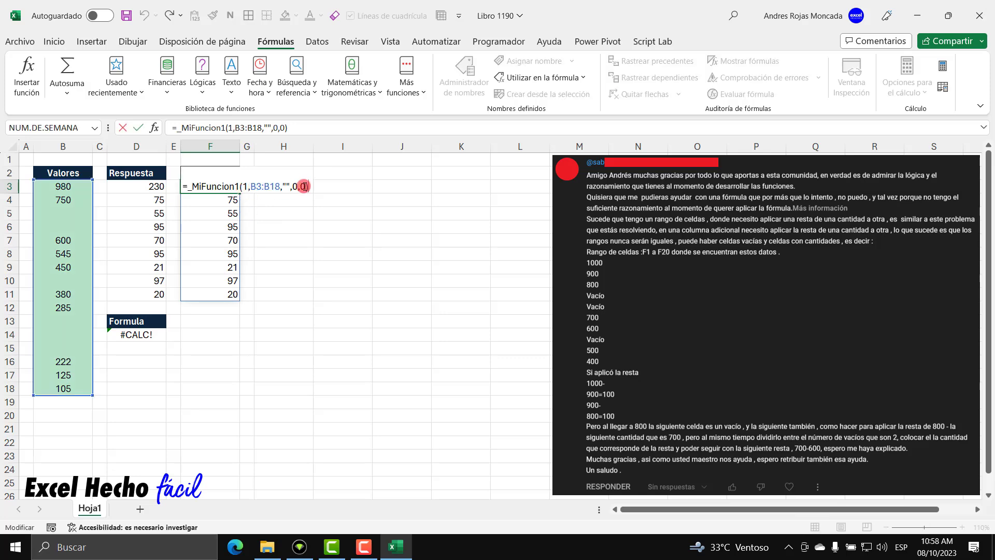
key(Return)
click(158, 333)
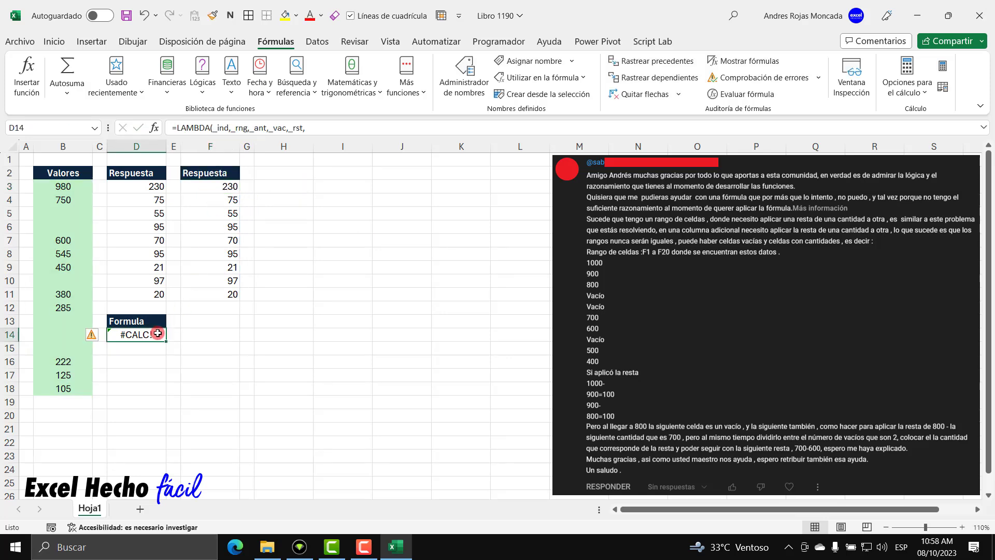
double_click(157, 333)
key(Escape)
click(229, 187)
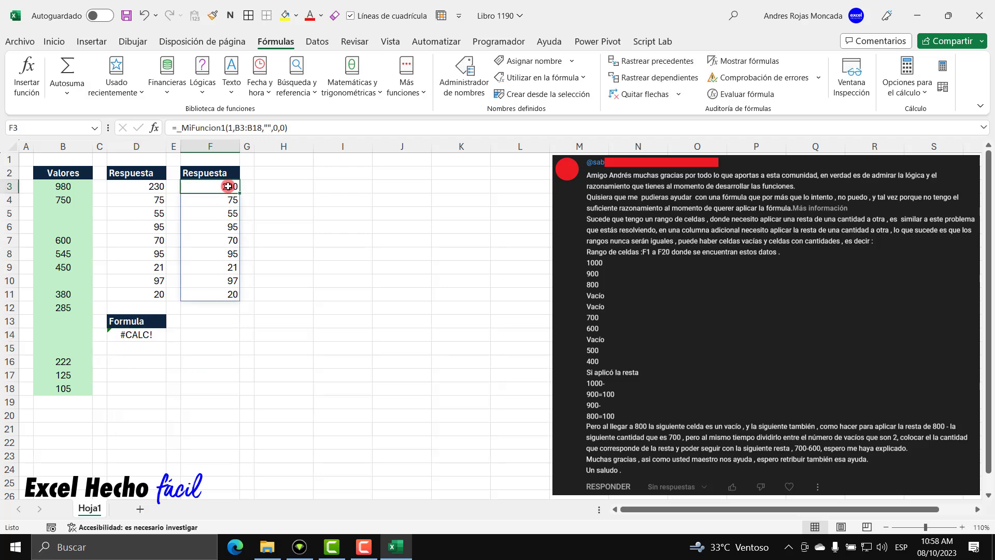
drag(229, 187, 228, 295)
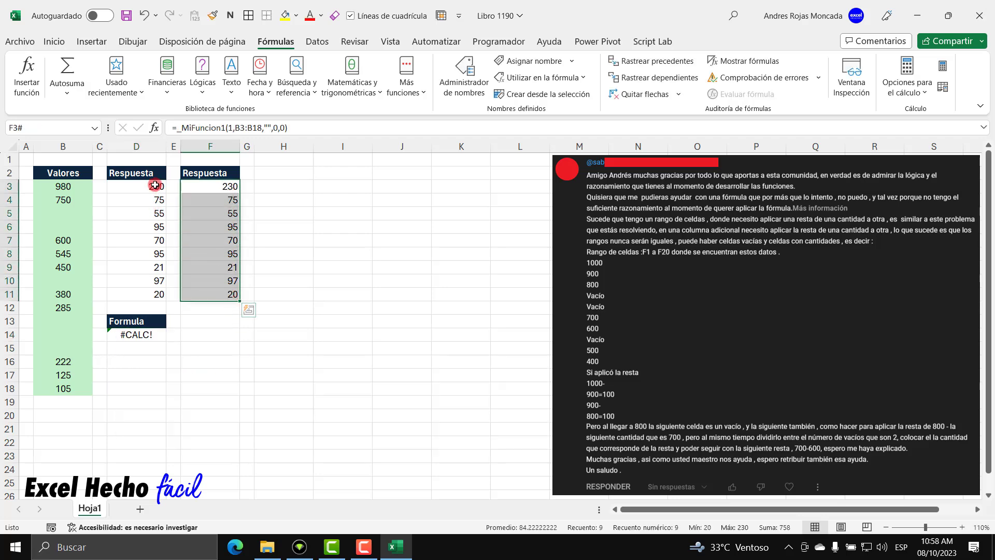
drag(155, 186, 160, 289)
drag(207, 174, 211, 292)
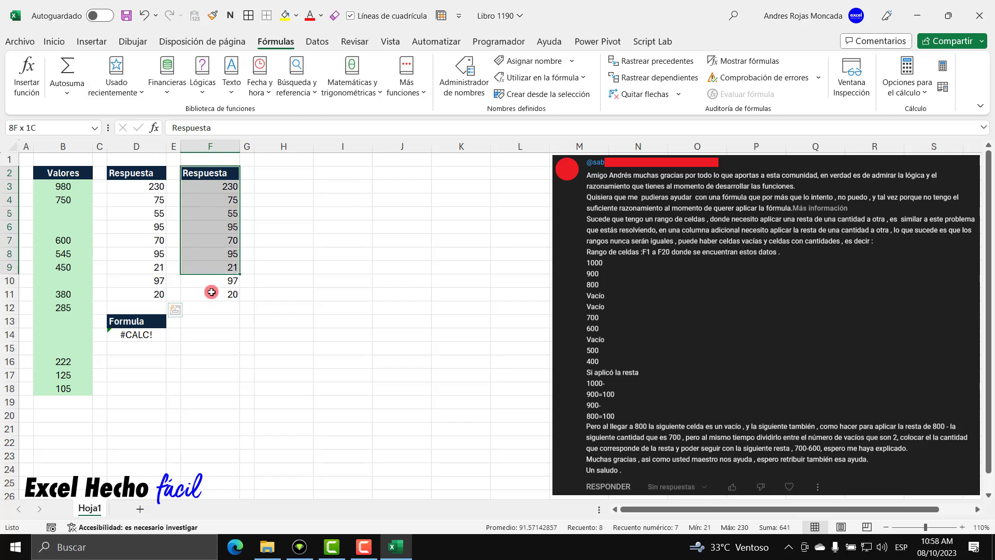
click(275, 177)
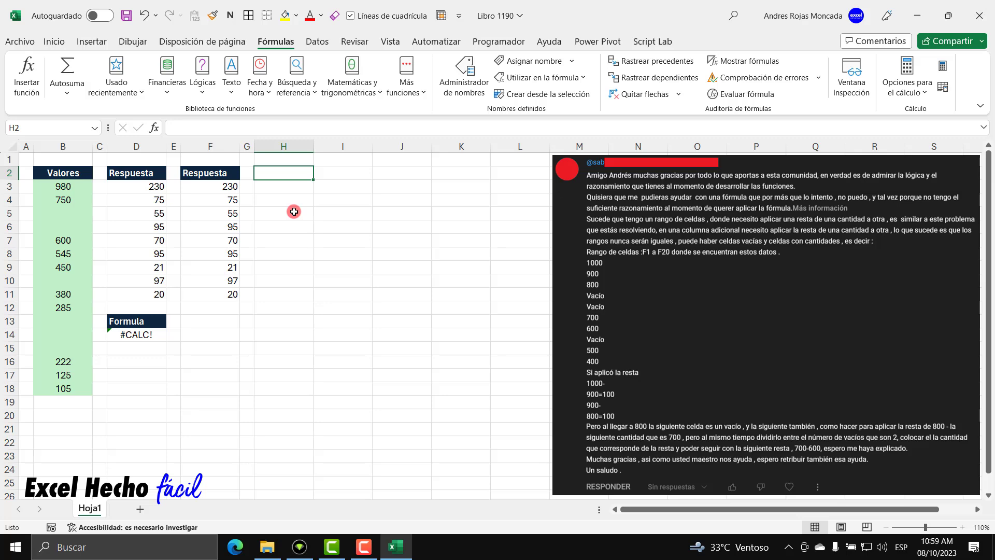
Step: Enter the header 'Respuesta' in cell H2
text(Respues)
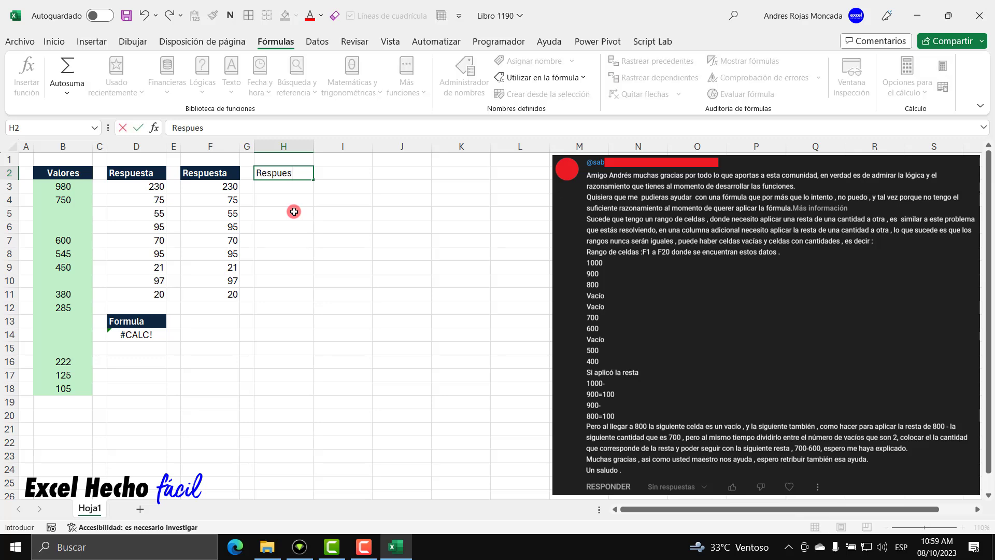
text(ta)
key(Return)
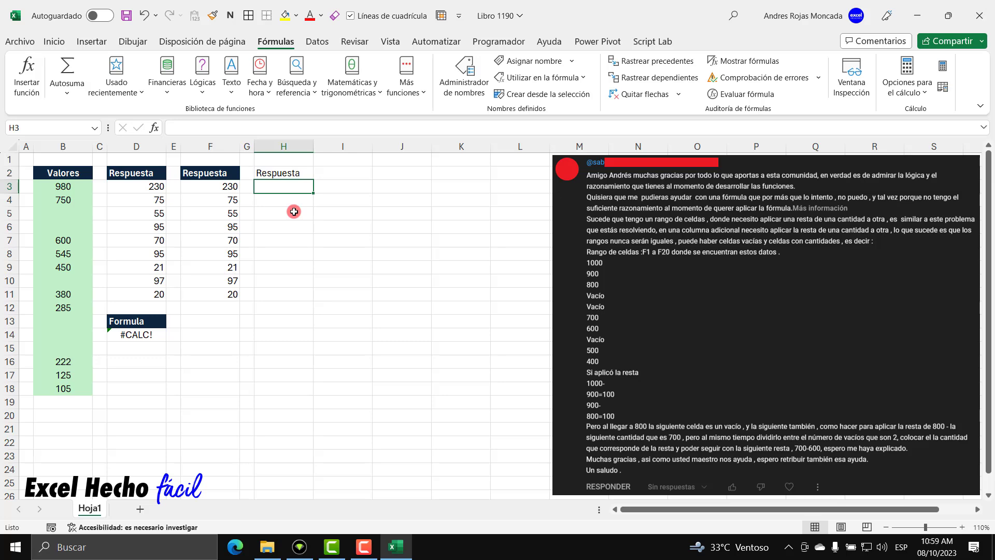
click(284, 174)
Step: Format the H2 header with a green fill, white font and bold text
click(54, 42)
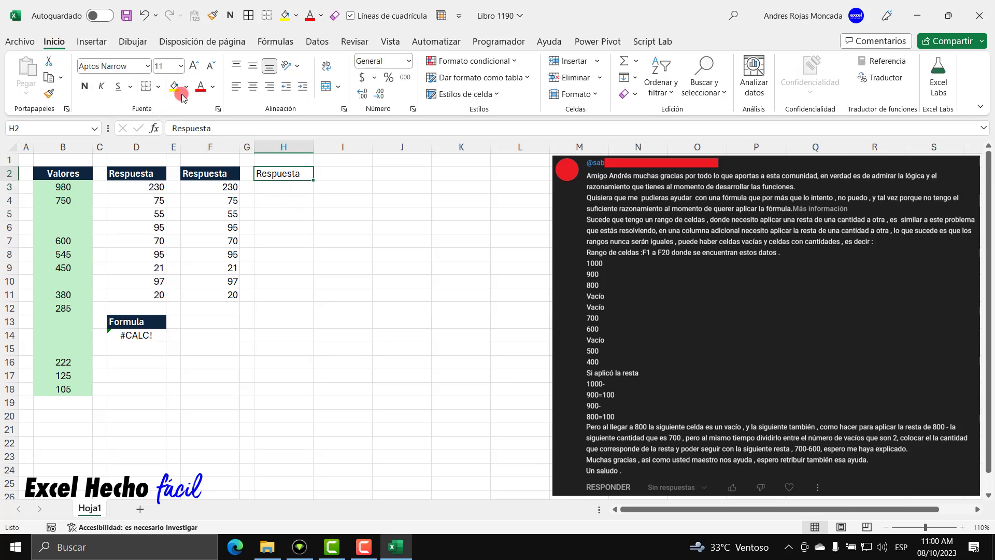
click(183, 91)
click(260, 123)
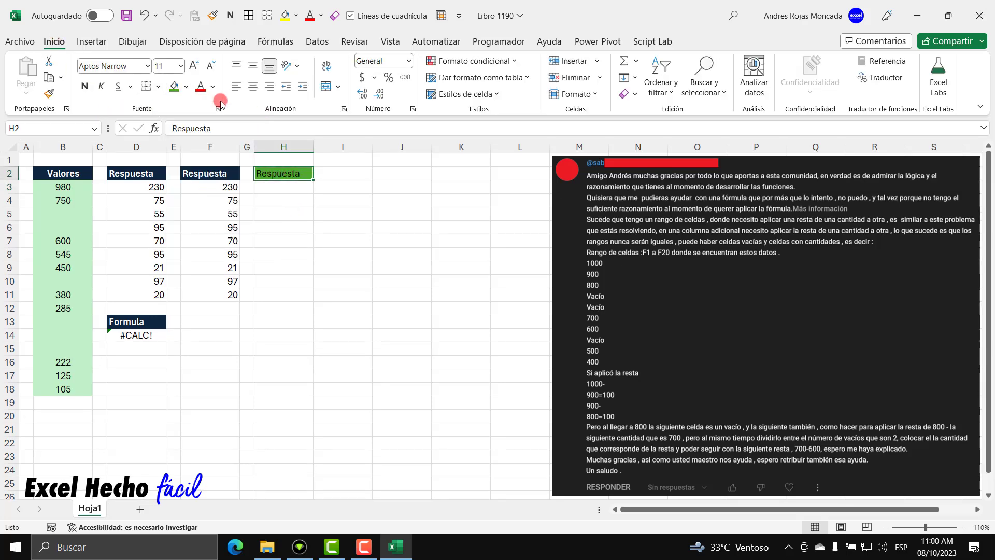
click(213, 87)
click(202, 139)
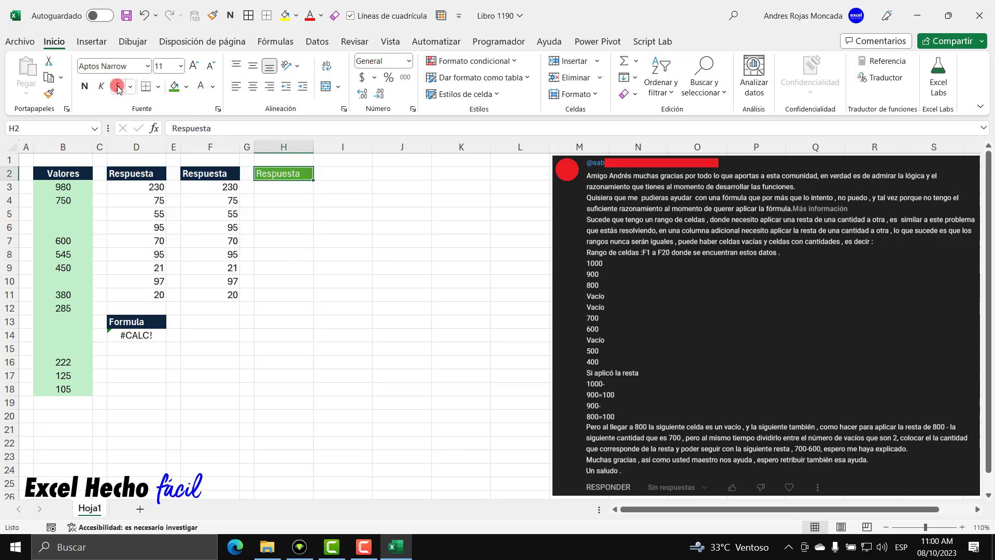
click(86, 87)
click(285, 187)
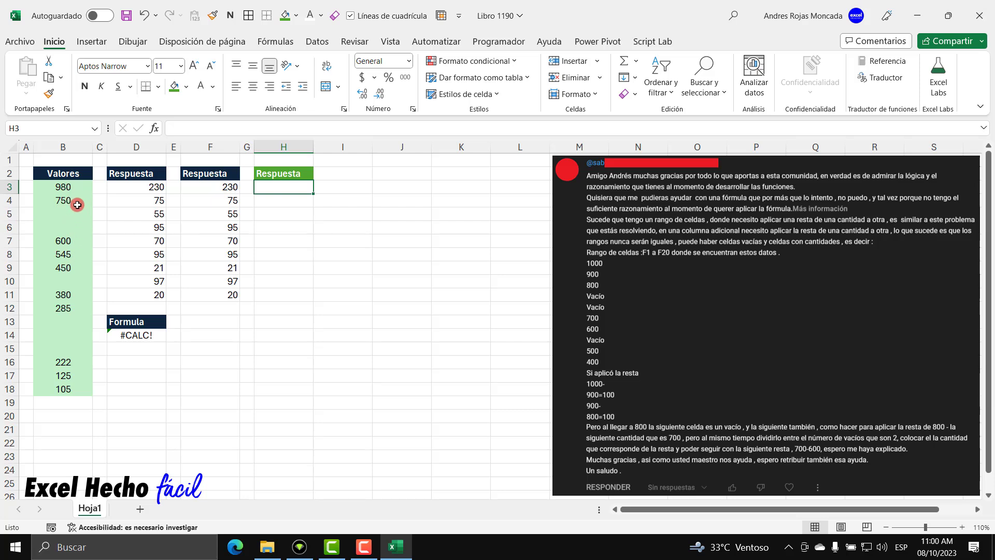
Step: Copy the non-blank Valores blocks from B3:B18 and paste them as a compact list at H3
drag(76, 202, 71, 361)
click(72, 312)
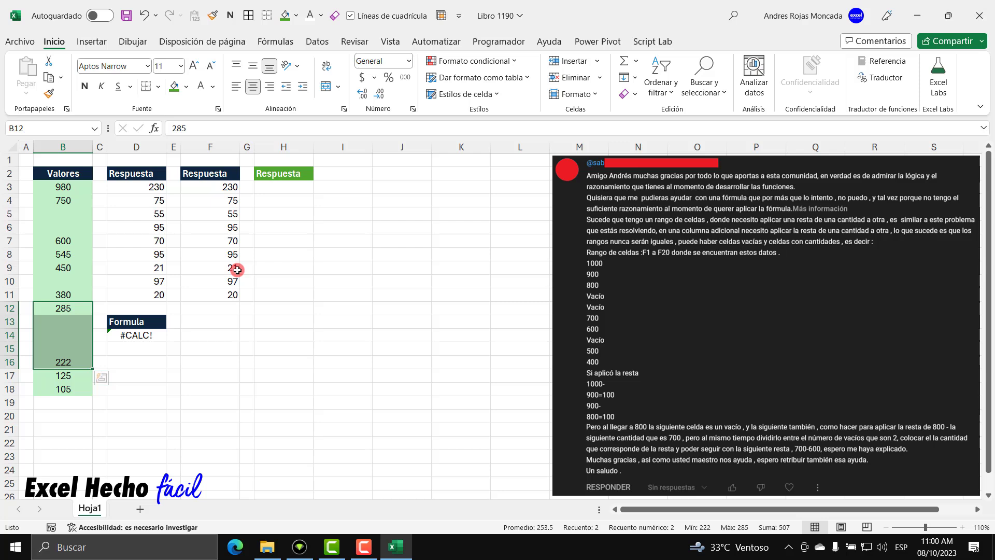
drag(80, 189, 73, 308)
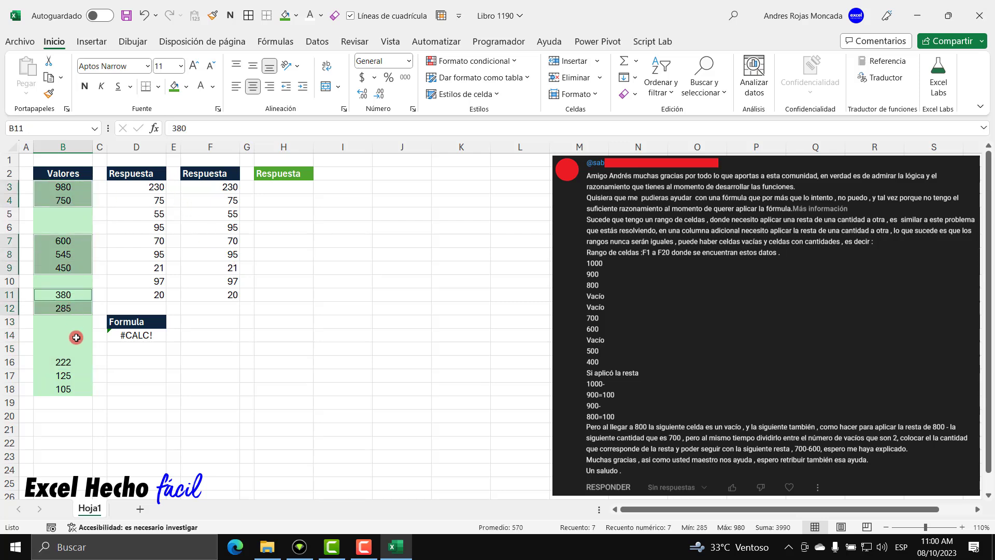
ctrl+drag(74, 362, 74, 390)
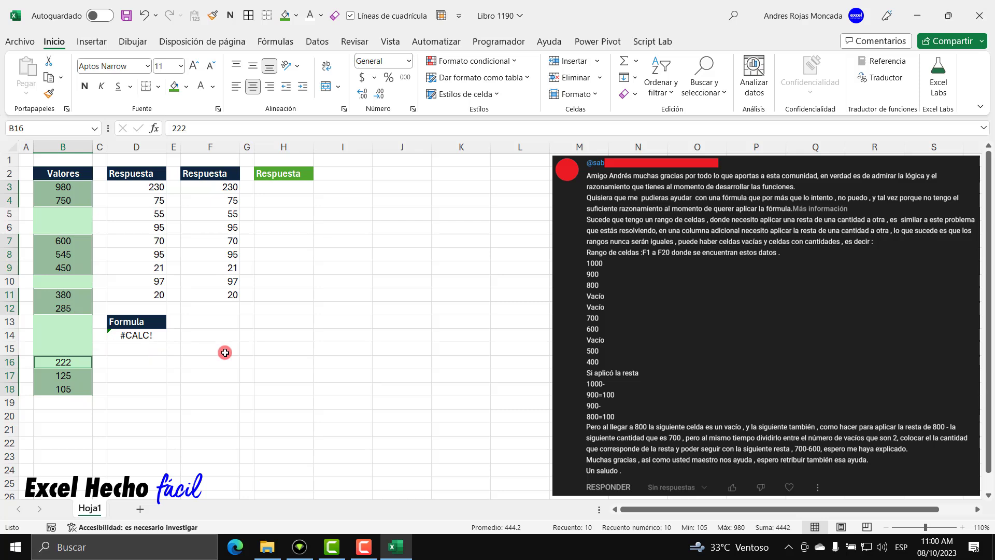
key(ctrl+c)
click(271, 188)
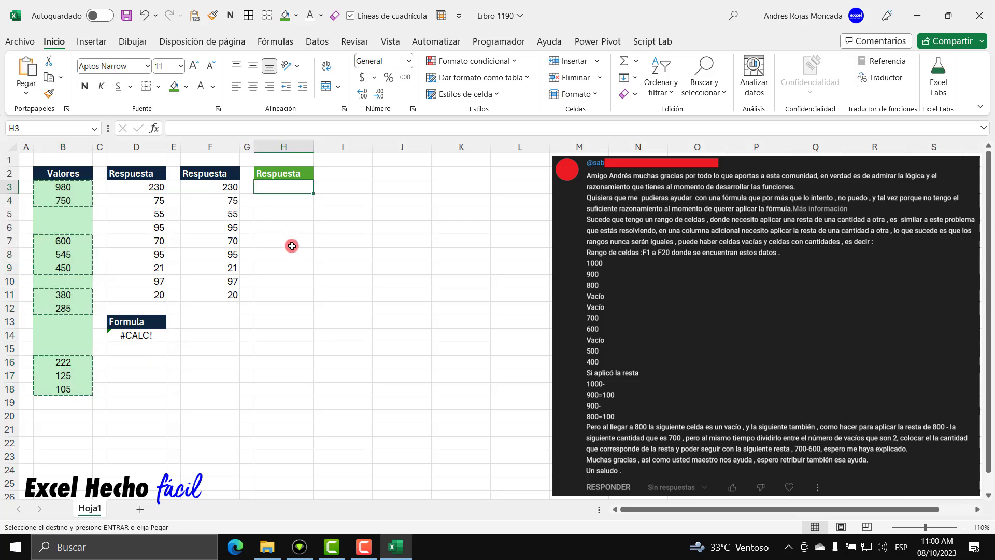
key(ctrl+v)
Step: Copy H3:H11, the pasted list without its last value
drag(284, 187, 284, 310)
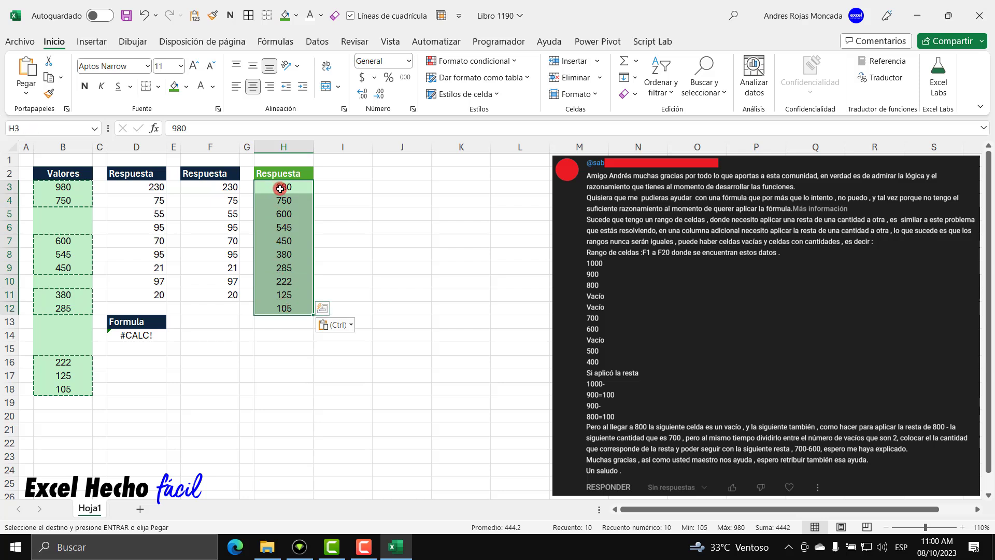
drag(280, 189, 275, 294)
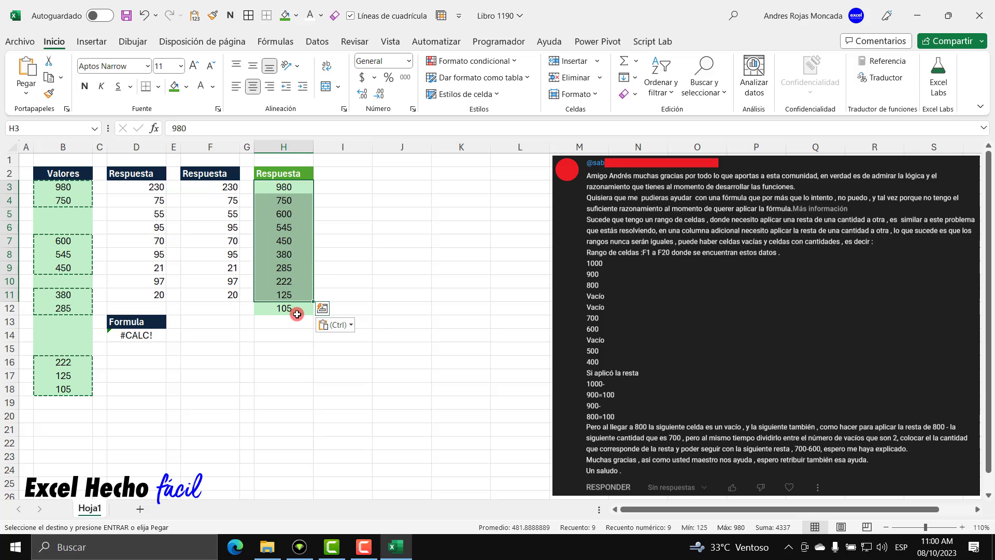
key(ctrl+c)
Step: Paste the list into J3 and the shifted list H4:H12 into K3
click(379, 186)
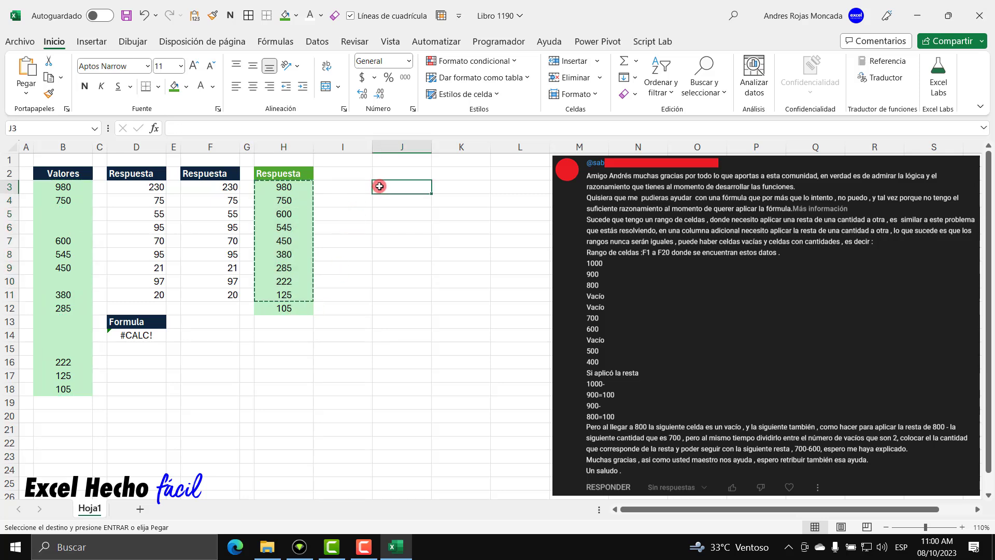
key(ctrl+v)
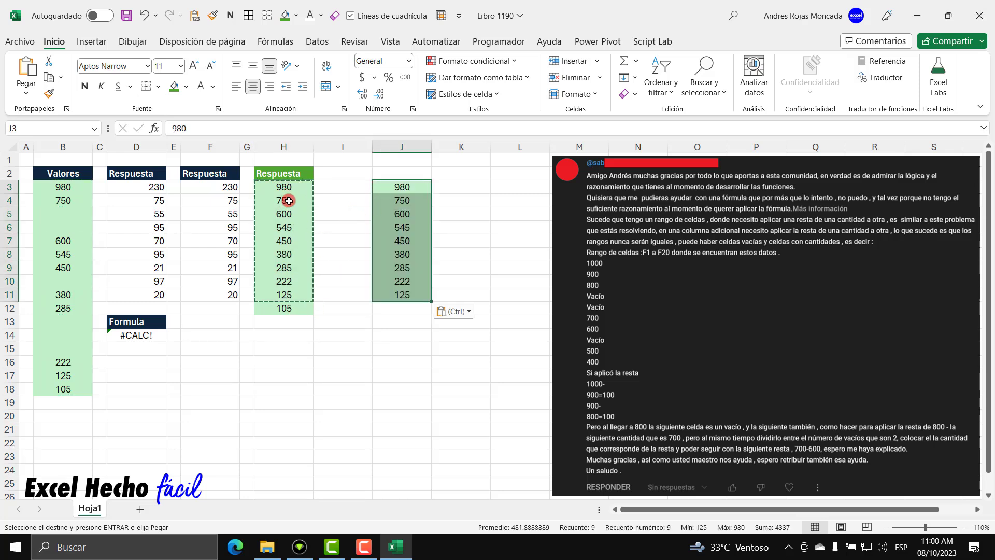
click(287, 201)
drag(288, 213, 284, 309)
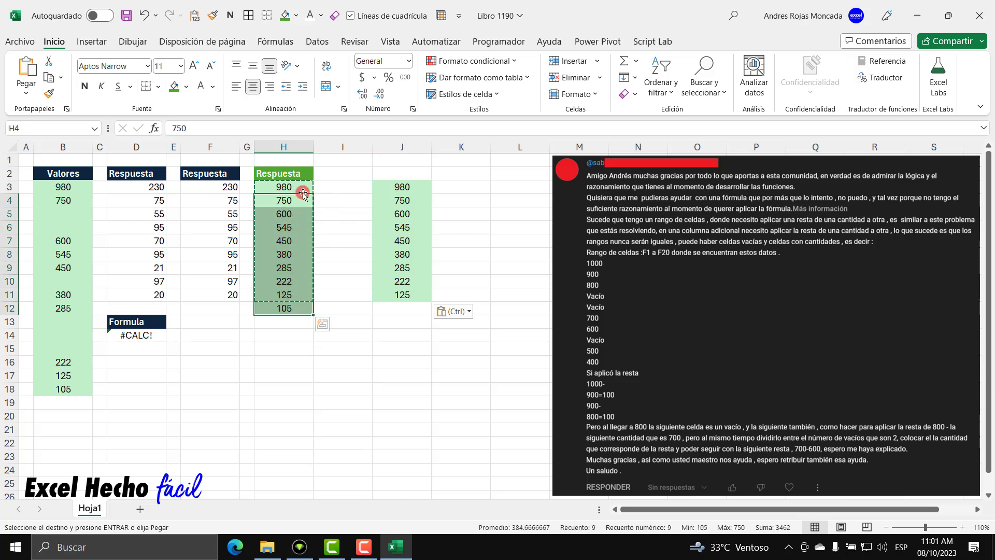
key(ctrl+c)
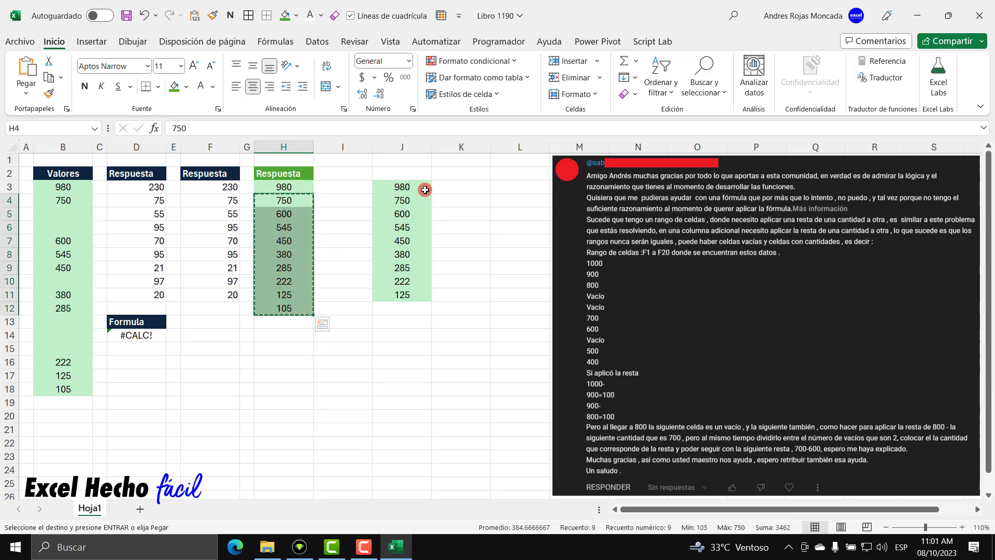
click(450, 188)
key(ctrl+v)
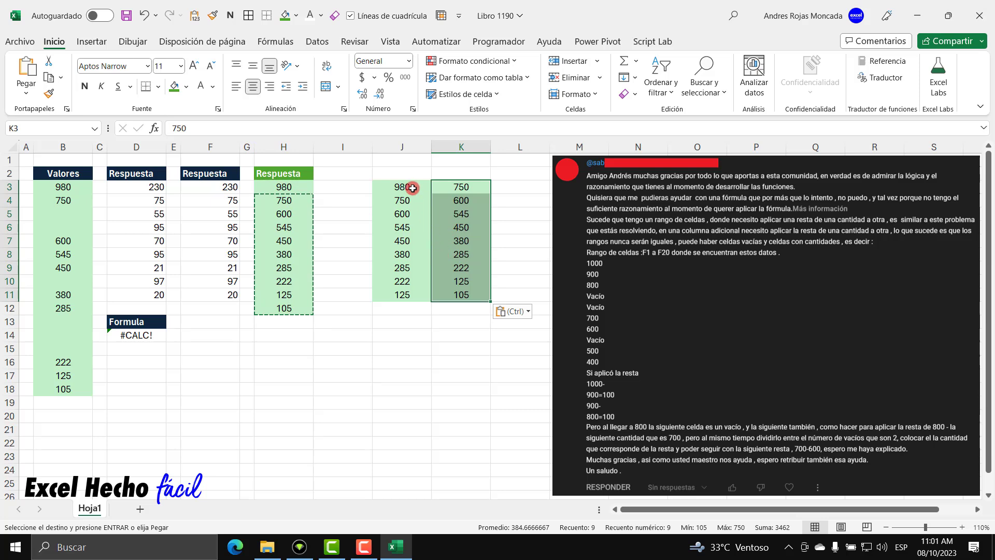
Step: Highlight the first two value pairs in J3:K3 and J4:K4, then clear the copy marquee
drag(412, 187, 459, 189)
drag(450, 201, 450, 201)
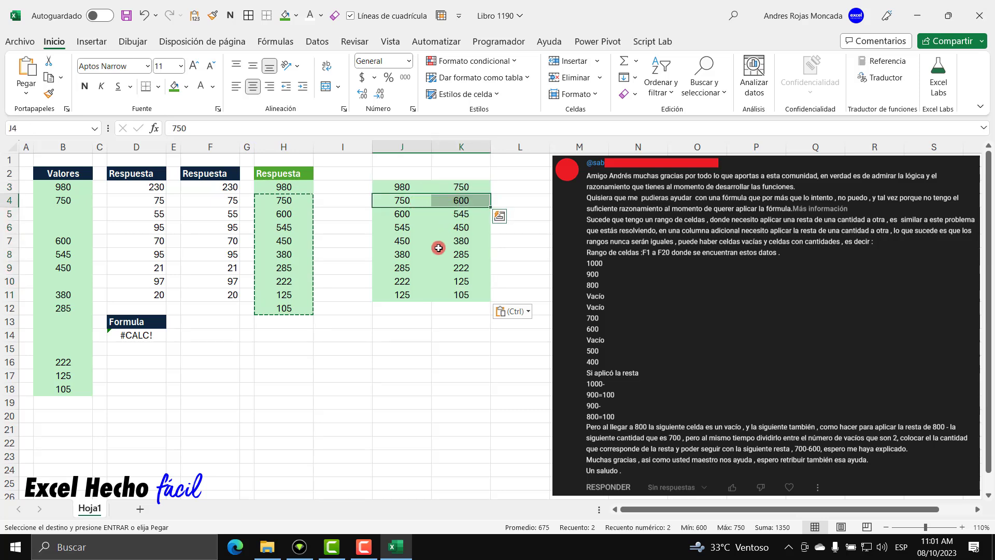
key(Escape)
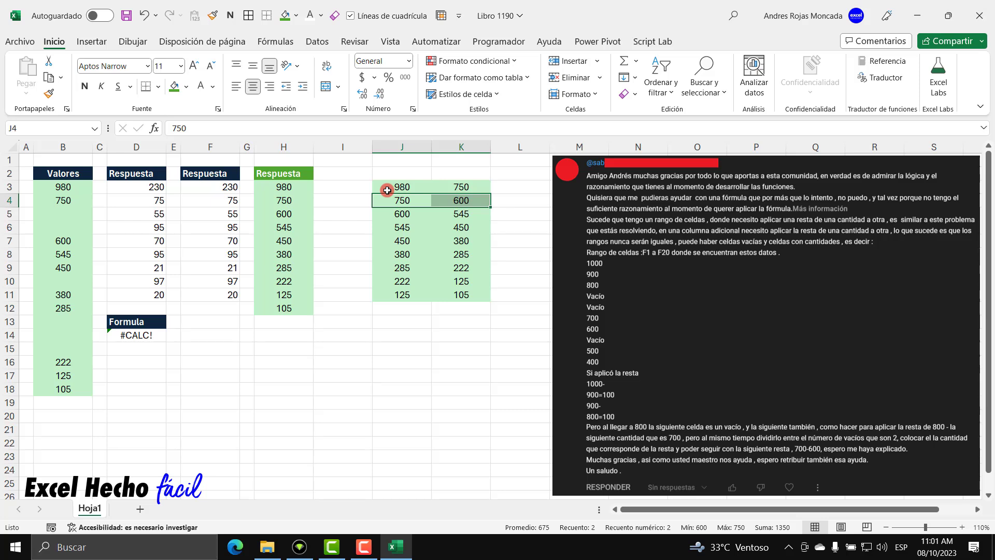
mouse_move(399, 187)
mouse_down()
mouse_move(431, 186)
mouse_move(448, 199)
mouse_up()
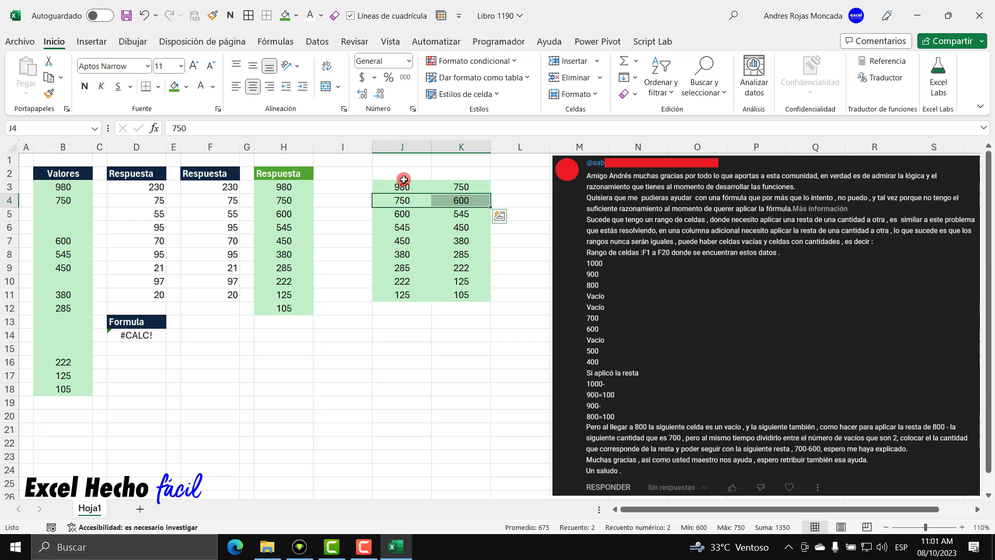
mouse_move(405, 188)
mouse_down()
mouse_move(459, 193)
mouse_move(445, 201)
mouse_move(462, 224)
mouse_up()
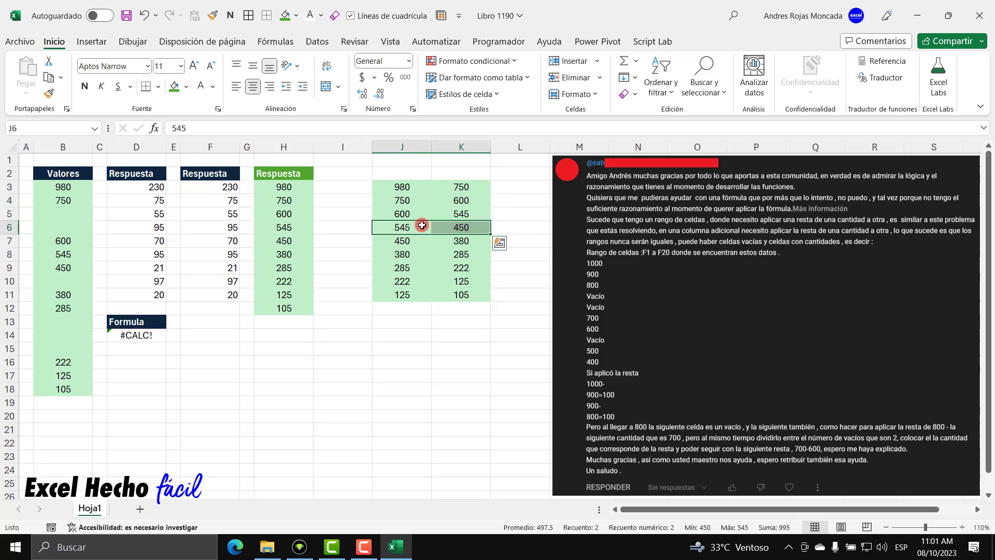
mouse_move(418, 187)
mouse_down()
mouse_move(454, 185)
mouse_move(446, 199)
mouse_move(454, 187)
mouse_up()
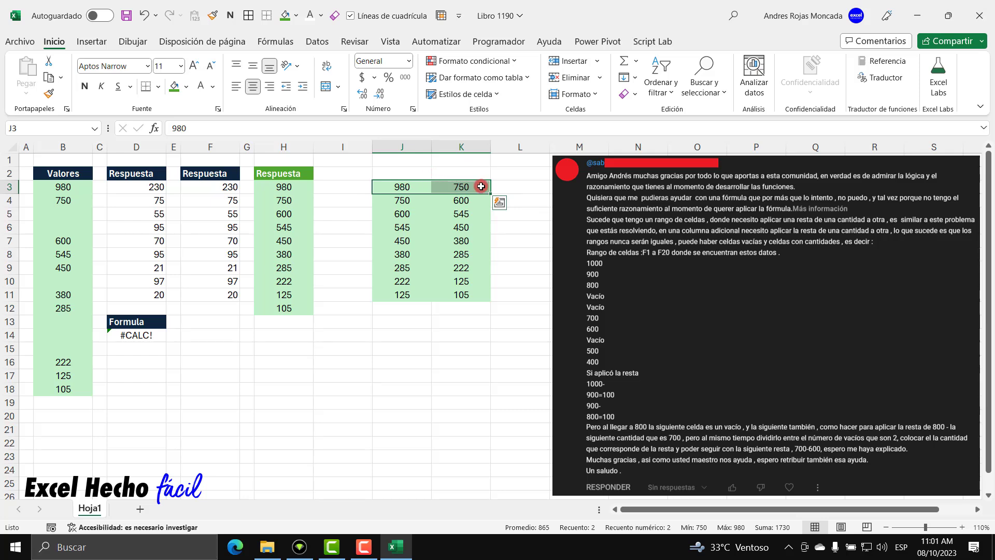
drag(405, 200, 460, 200)
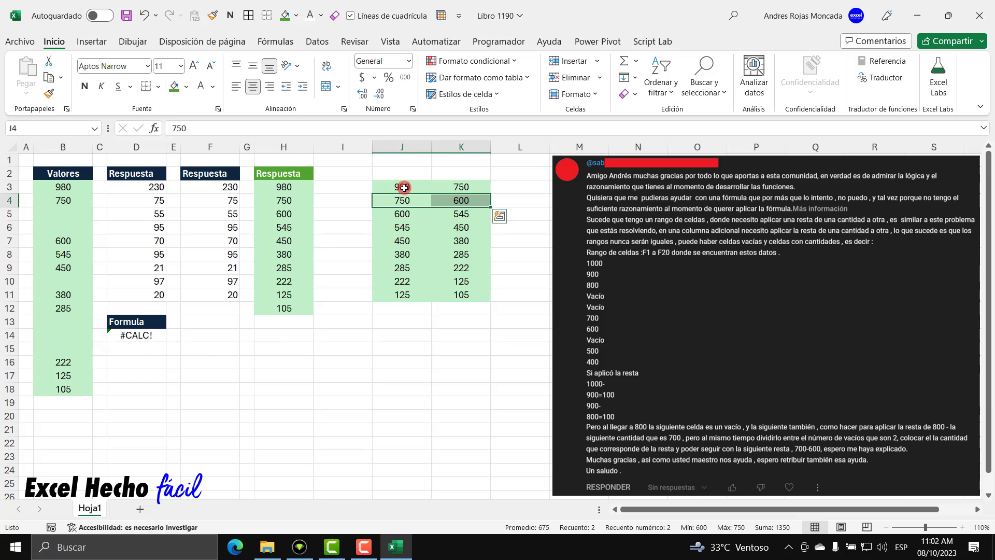
drag(402, 186, 467, 293)
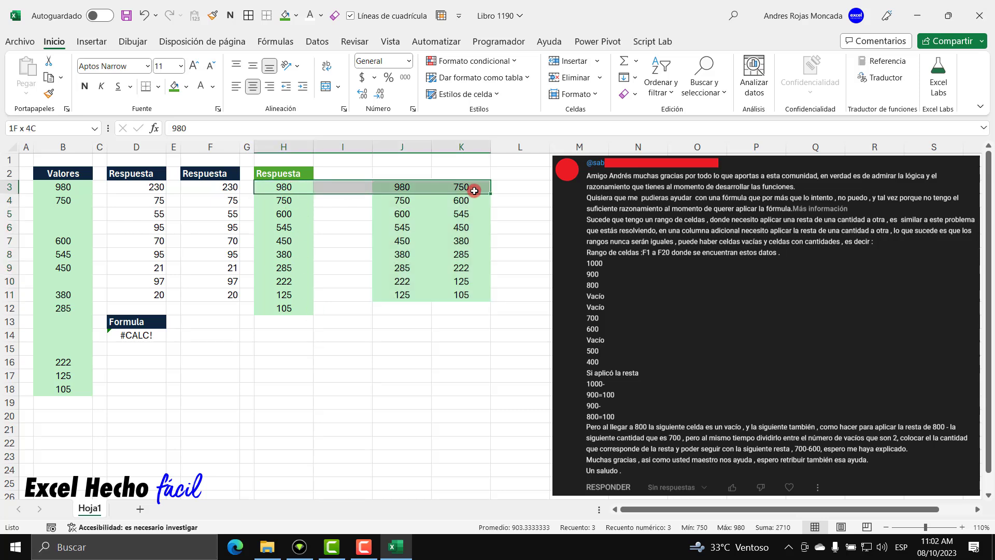
Step: Clear the helper values and fills from H3:K19 and start a new formula in H3
drag(291, 197, 472, 396)
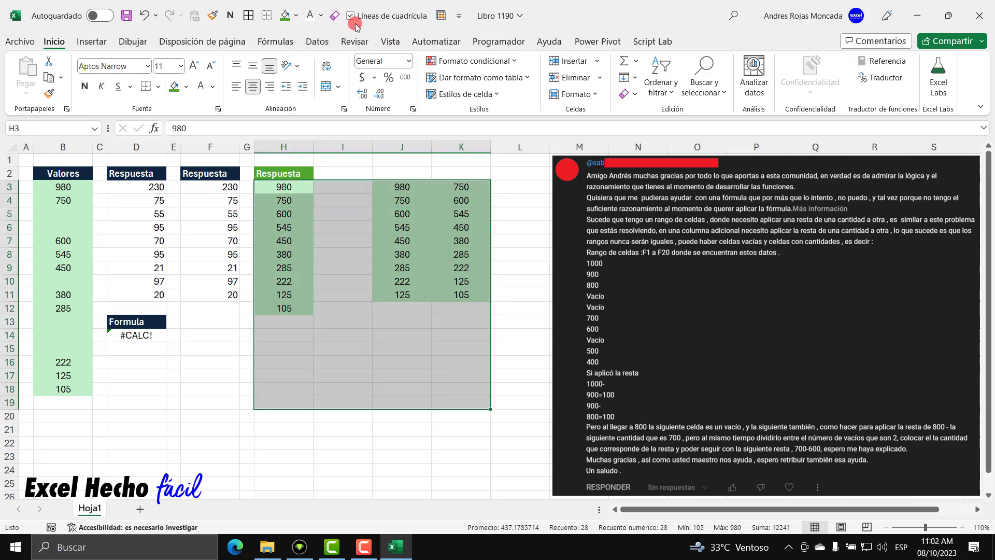
click(334, 16)
click(287, 188)
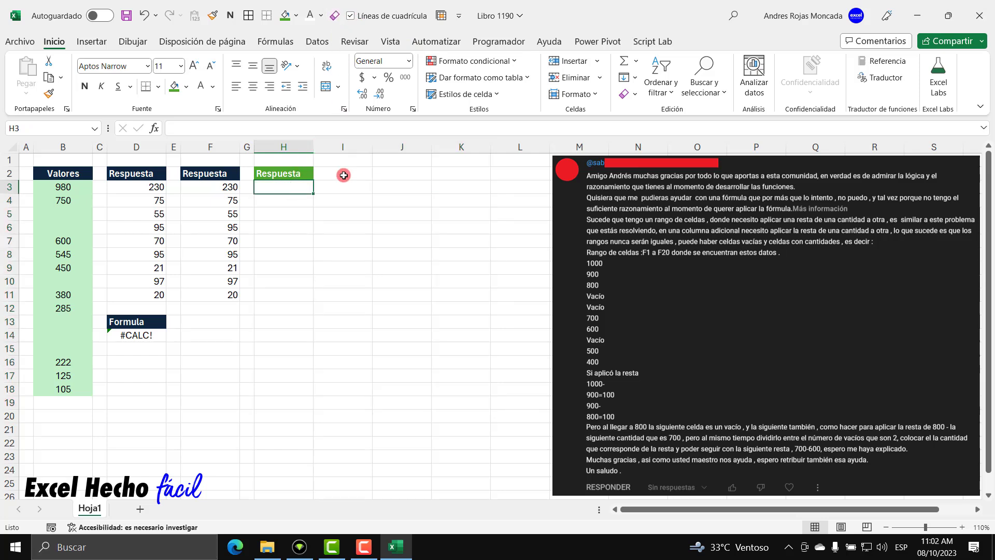
text(=)
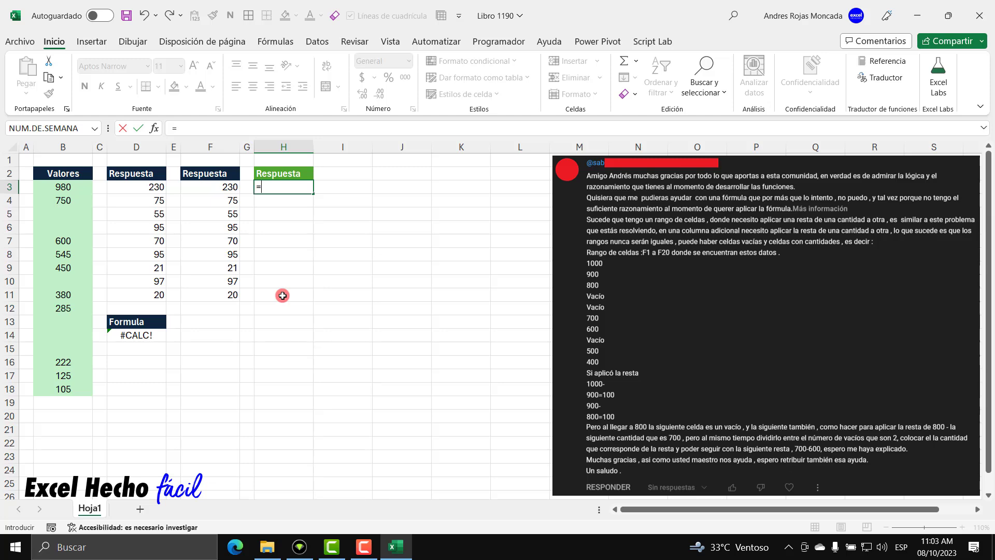
Step: Begin a LET formula in H3 defining _rng as FILTRAR over the Valores range B3:B18
text(let)
key(Tab)
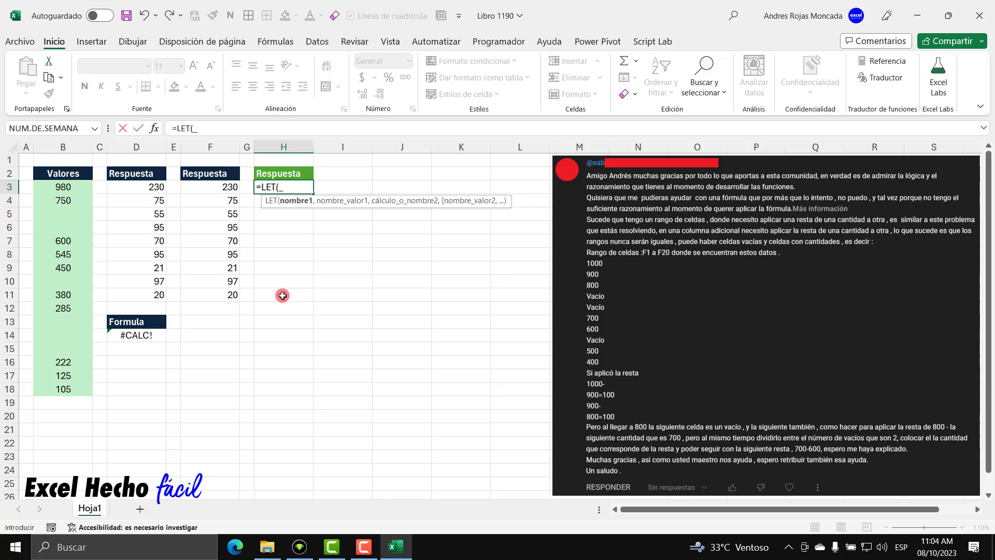
text(rng)
text(,)
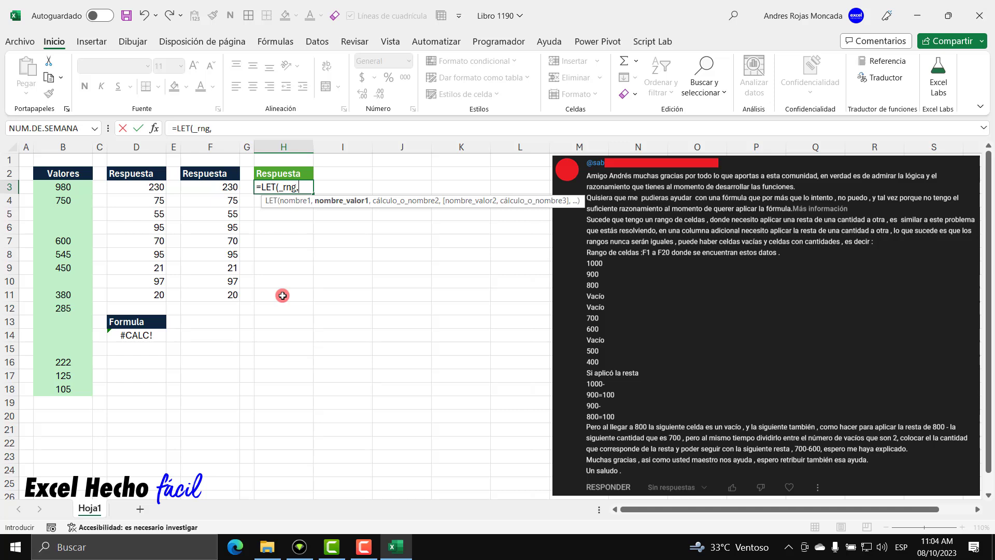
text(f)
text(il)
key(Down)
key(Down)
key(Tab)
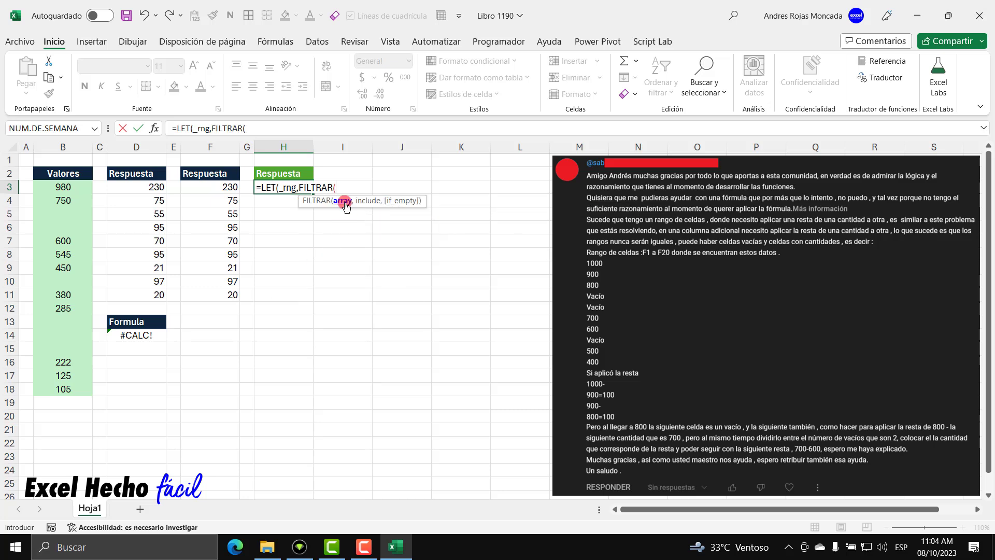
mouse_move(46, 189)
mouse_down()
mouse_move(68, 245)
mouse_move(62, 386)
mouse_up()
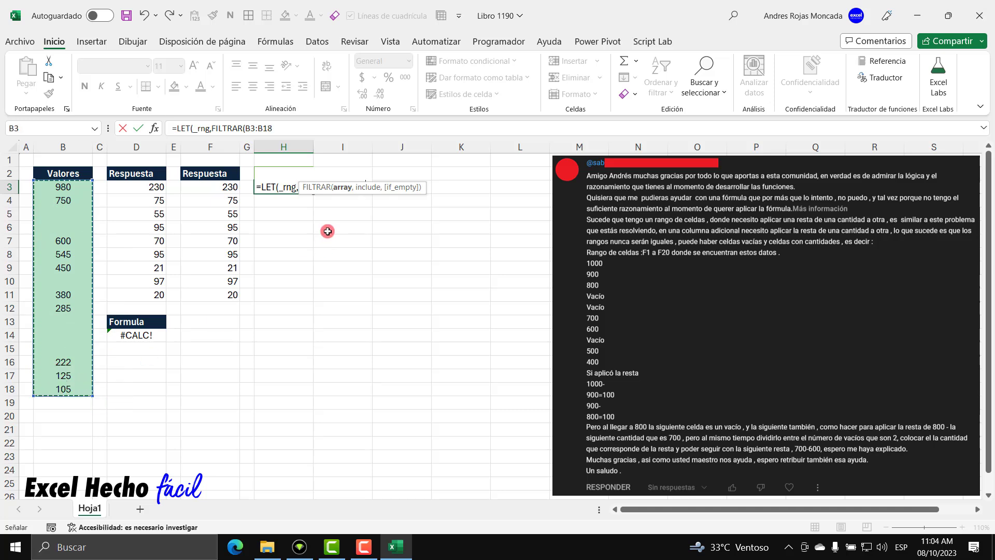
drag(420, 198, 403, 354)
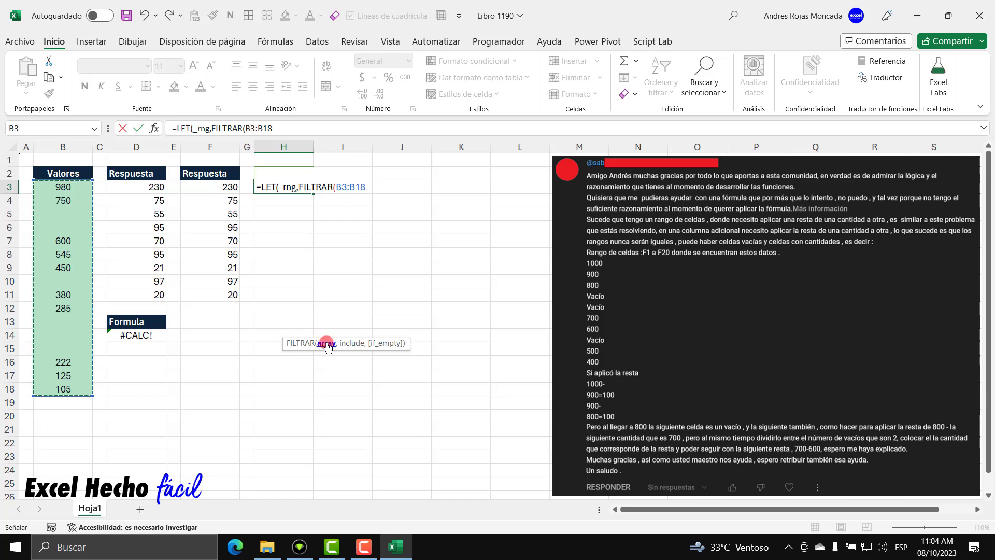
click(368, 187)
text(,)
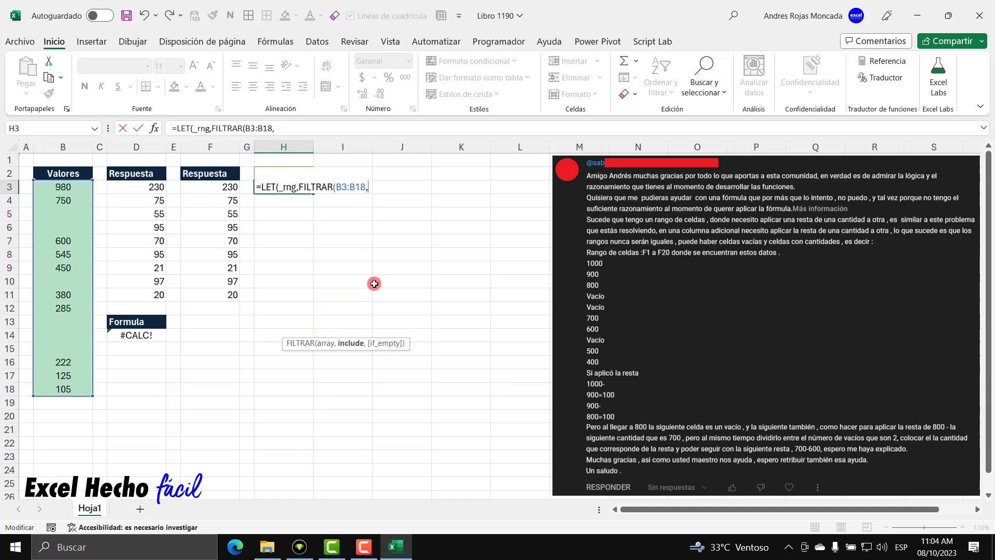
Step: Add the B3:B18<>"" condition and return _rng, spilling 980 to 105 into H3:H12
drag(77, 188, 86, 389)
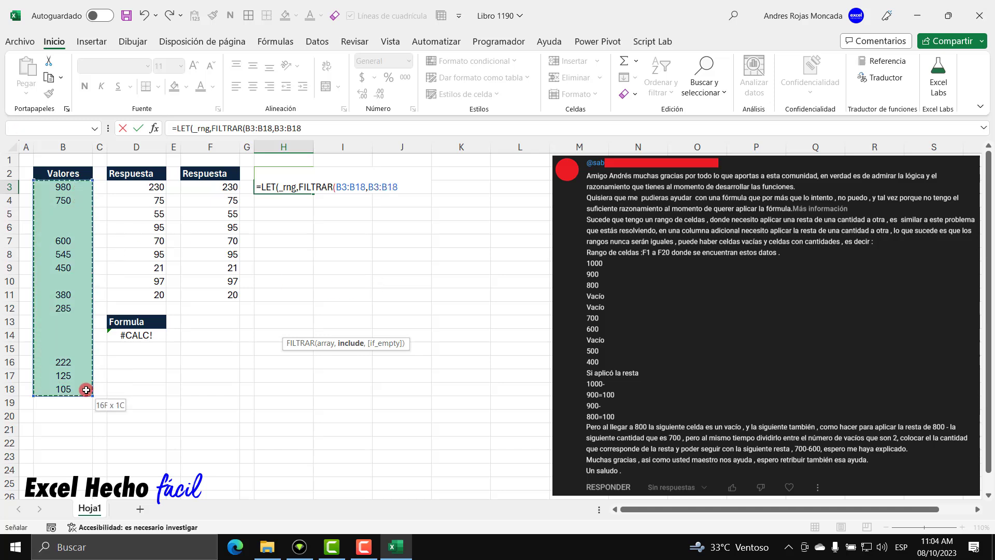
text(<>"")
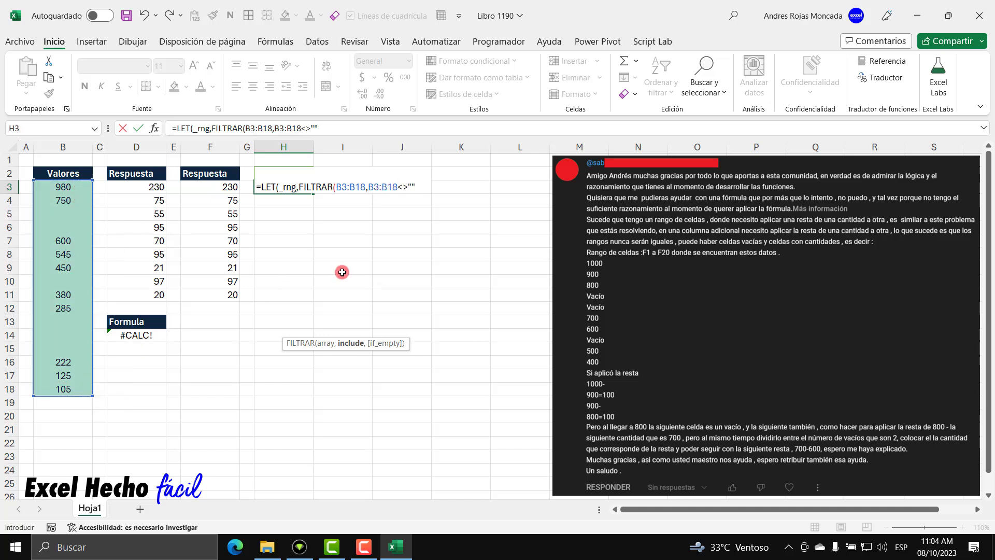
text(),)
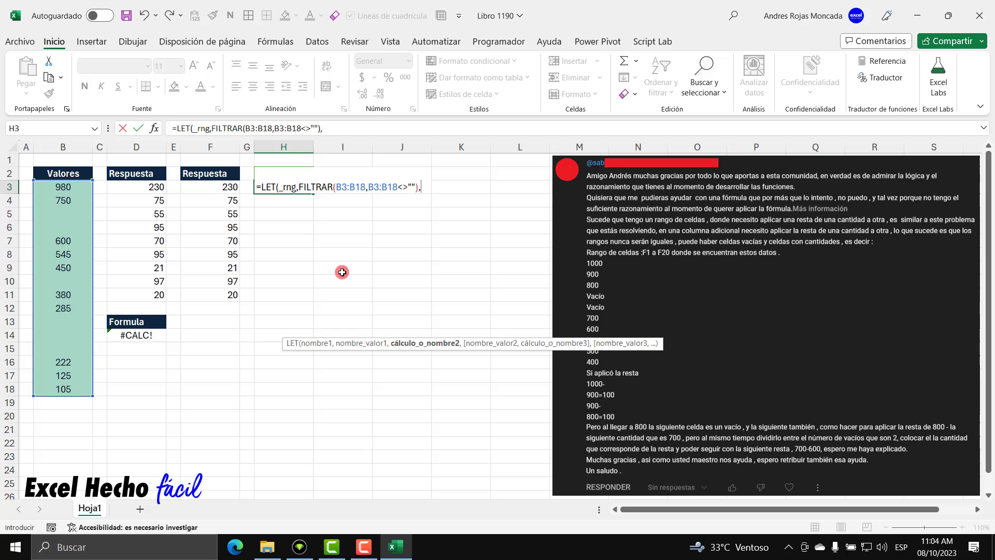
key(alt+Return)
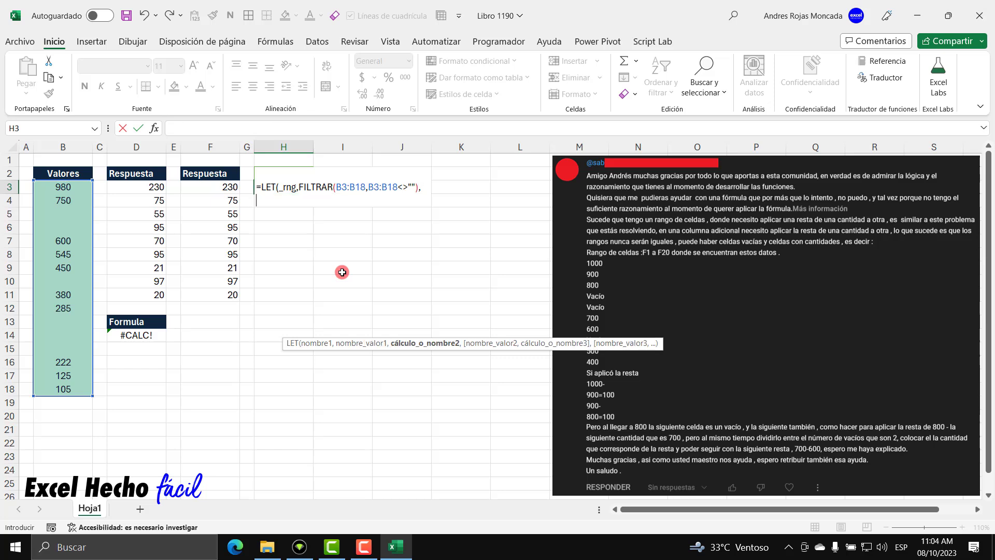
text(_rng)
text())
key(ctrl+Return)
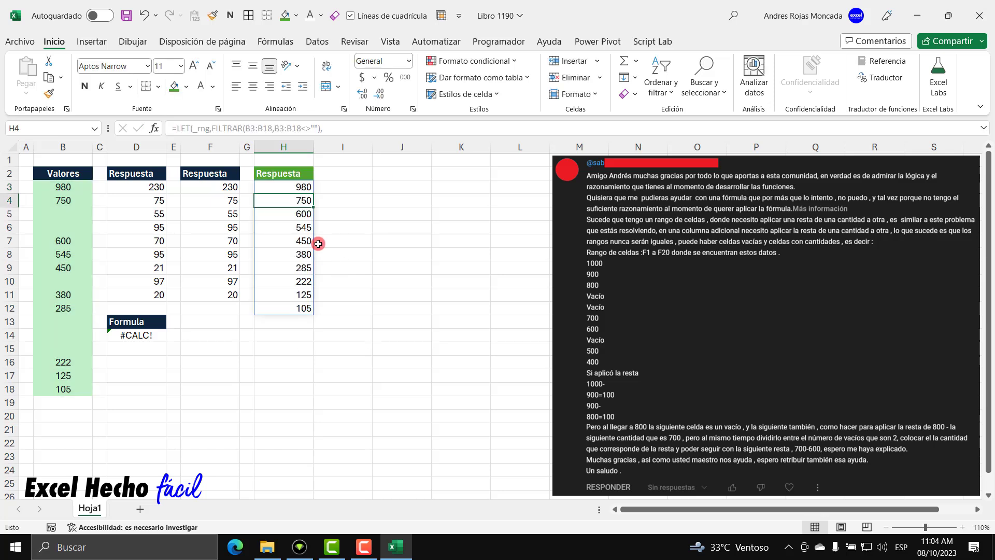
drag(303, 183, 303, 307)
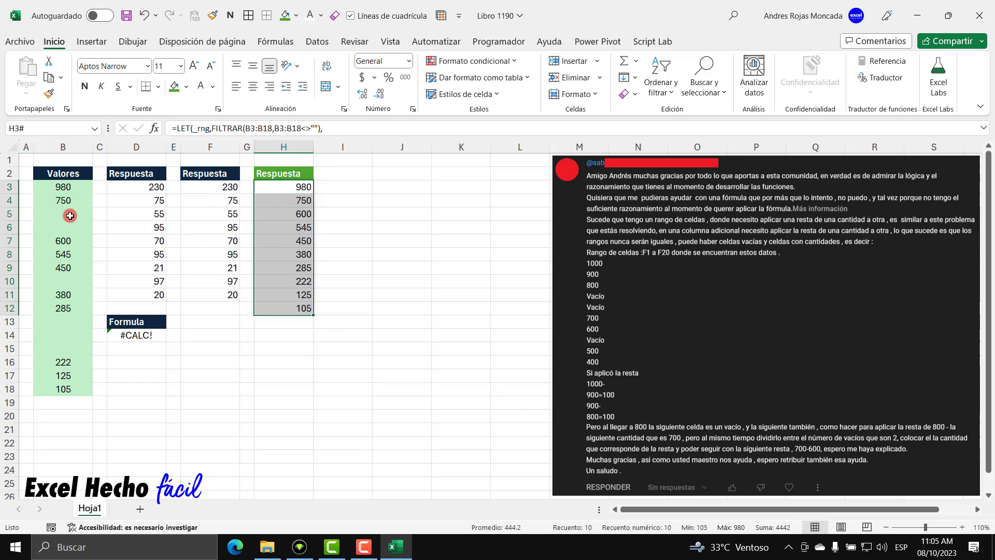
Step: Replace the formula's final line with a new _baraja variable started as APILARH
click(295, 186)
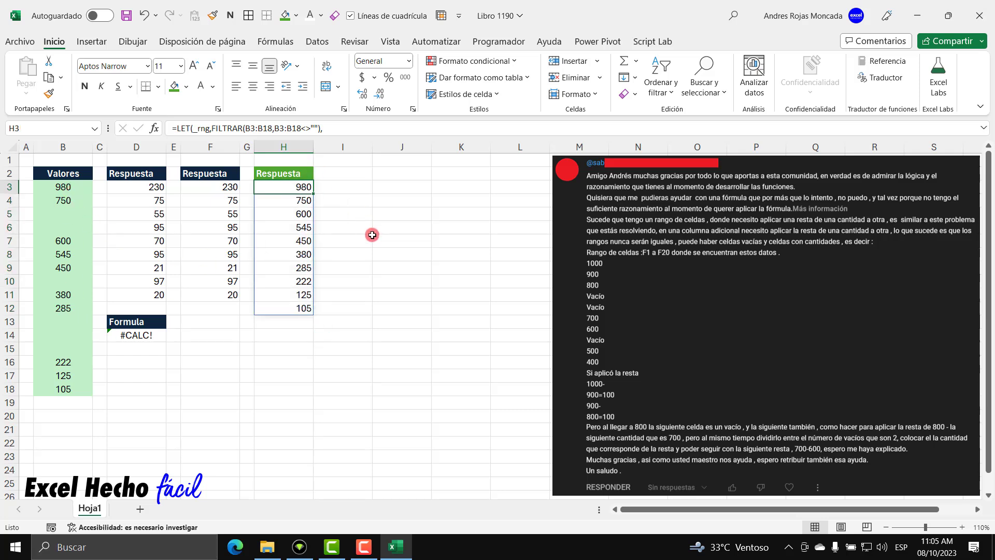
key(F2)
key(BackSpace)
key(BackSpace)
key(BackSpace)
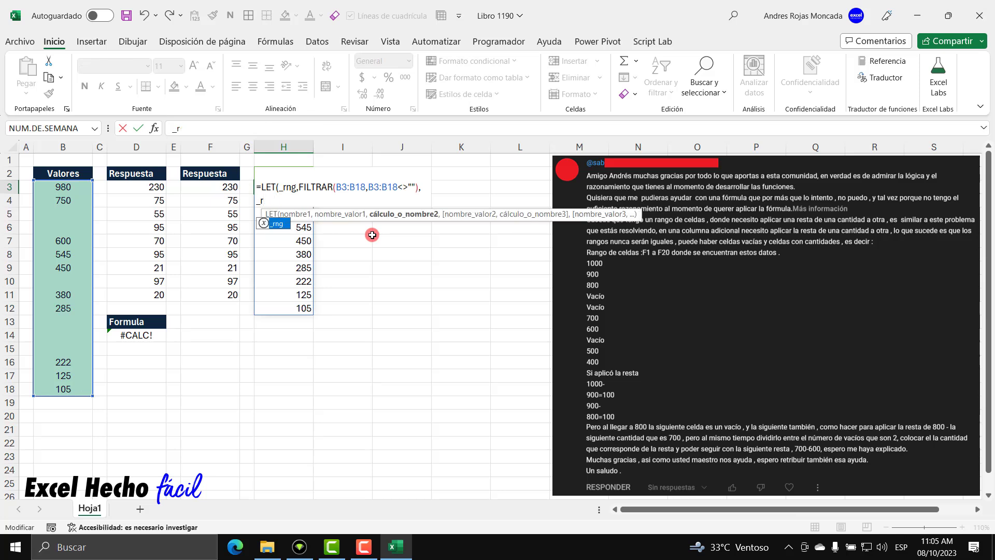
key(BackSpace)
key(BackSpace)
text(_)
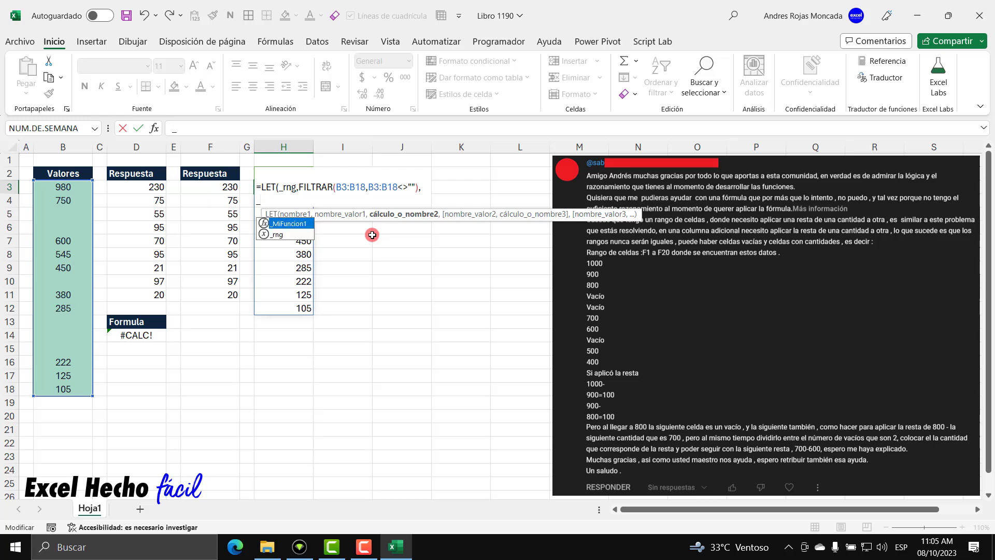
text(baraja)
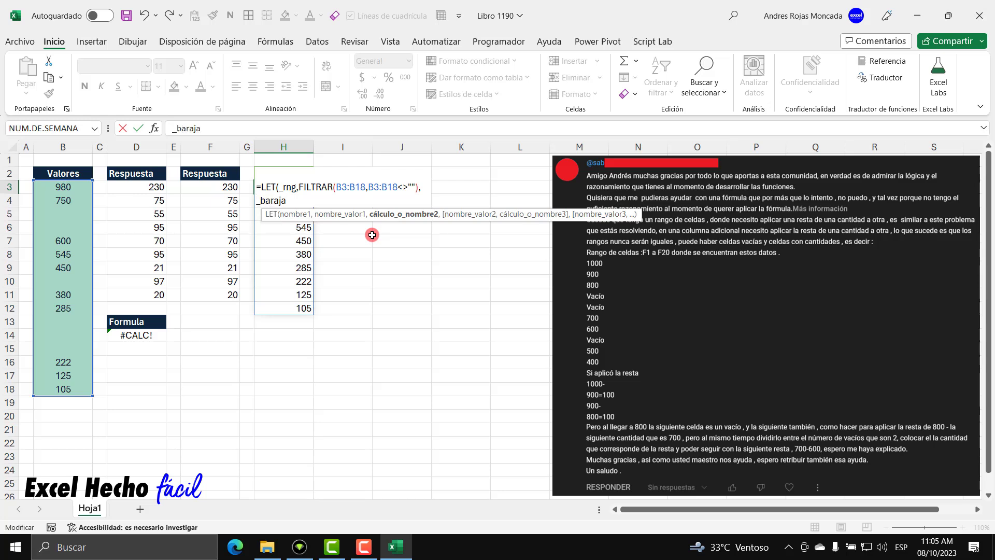
text(,)
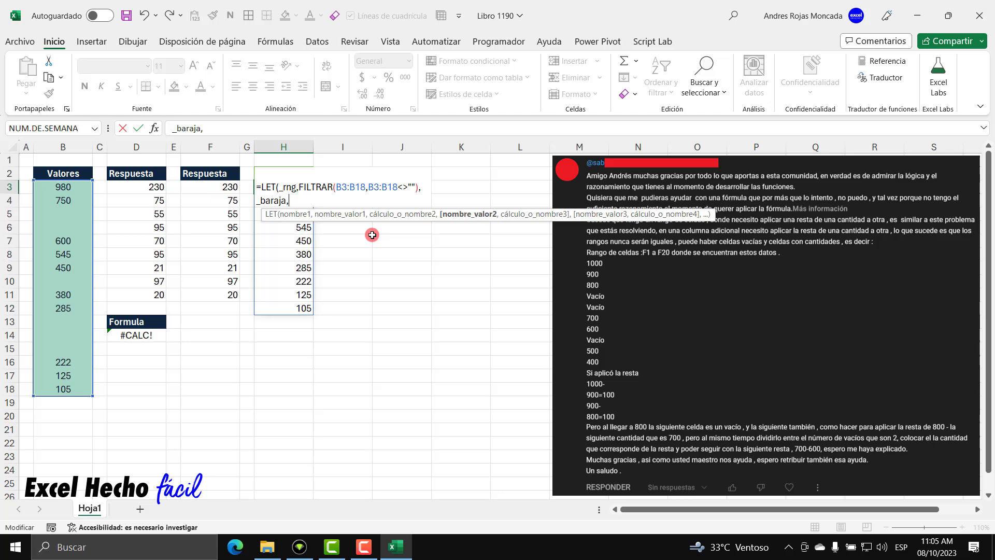
text(A)
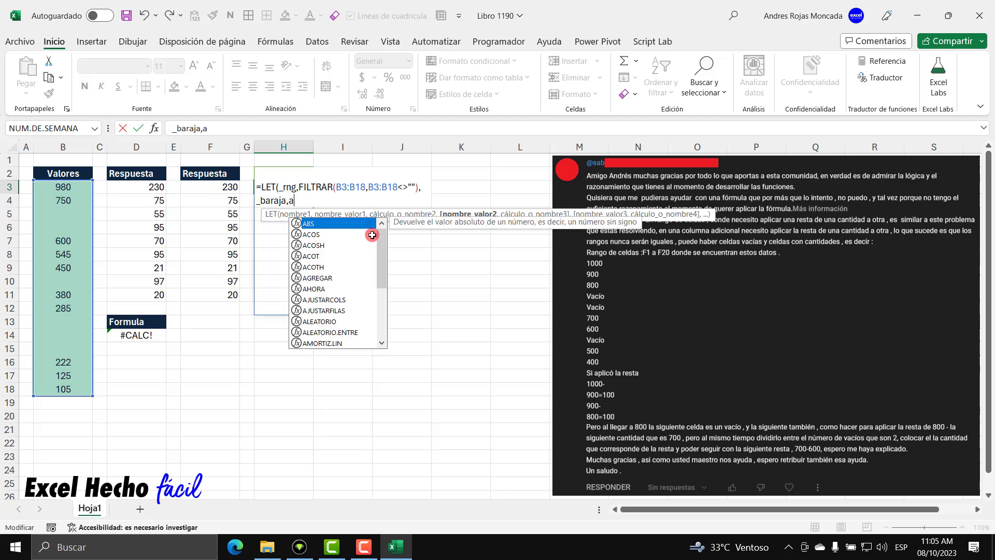
text(PIL)
key(Tab)
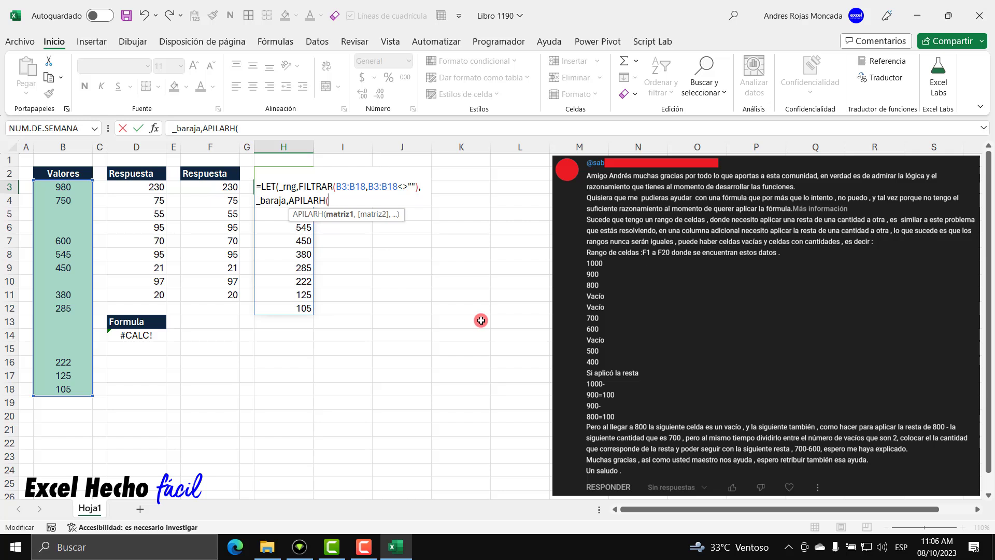
Step: Fill APILARH with EXCLUIR(_rng,-1) and EXCLUIR(_rng,1)
text(EX)
key(Tab)
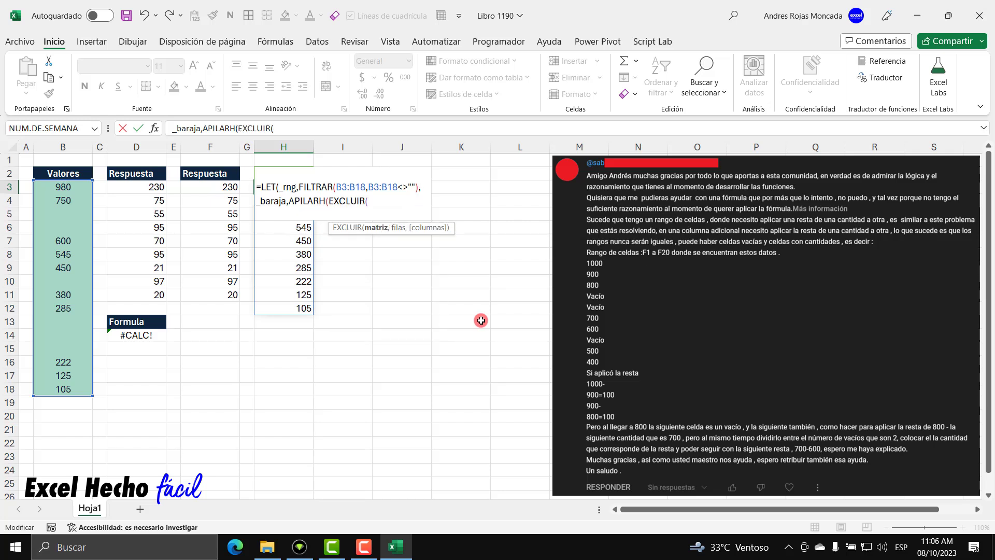
text(_)
key(Down)
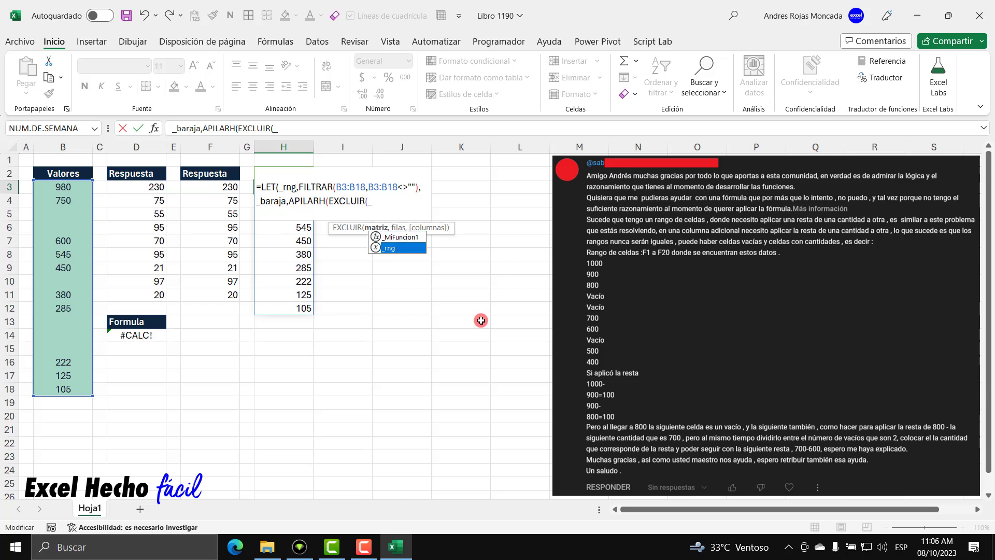
key(Tab)
text(,)
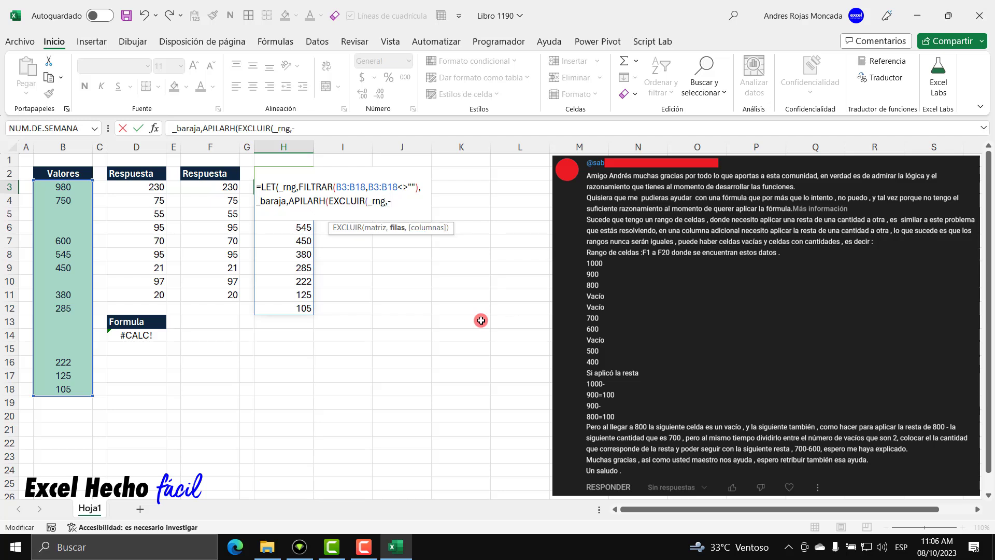
text(-1)
text())
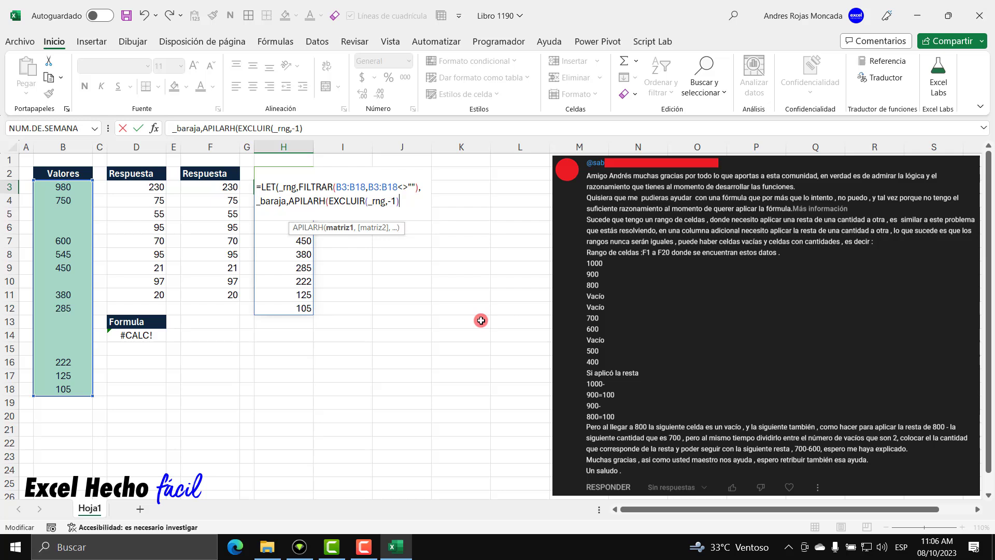
text(,)
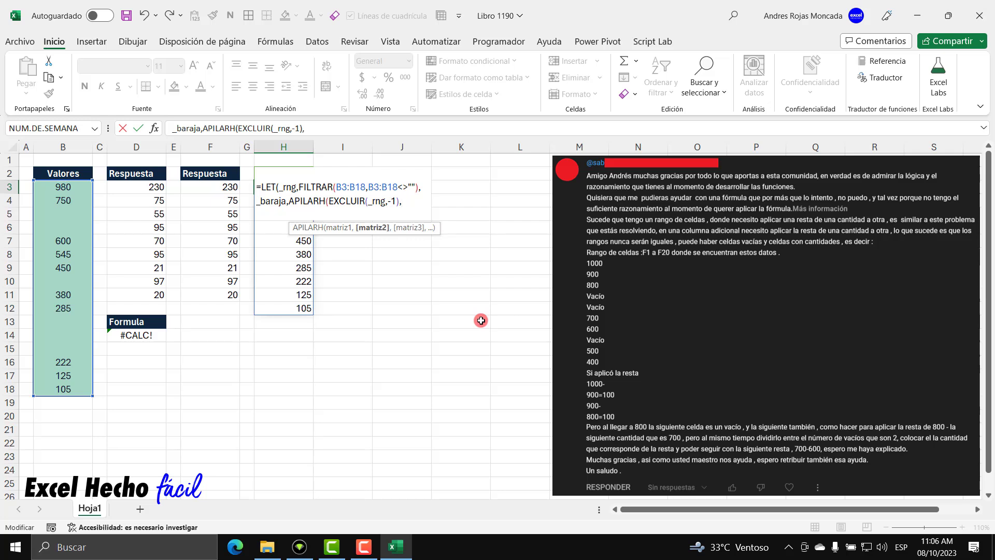
text(exclui)
key(Tab)
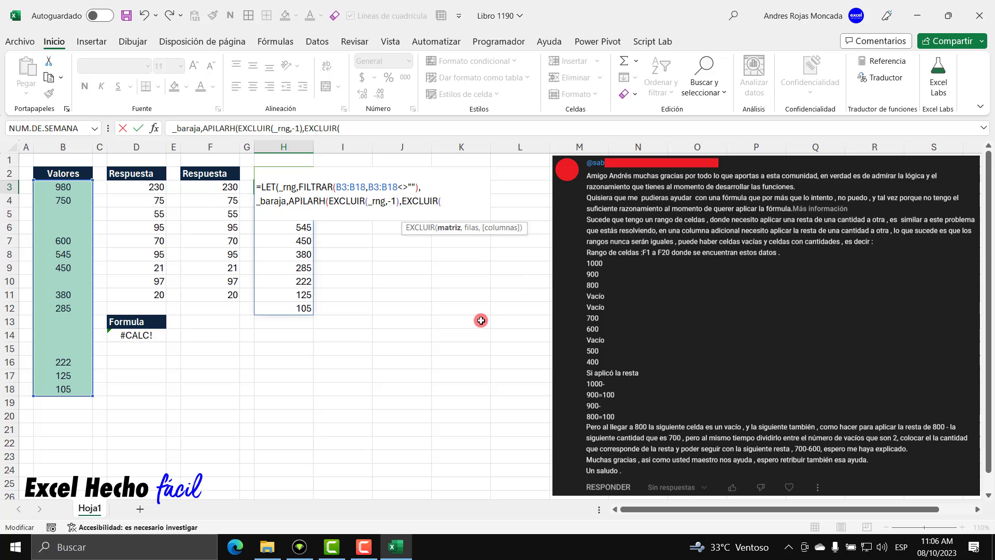
text(_rng)
text(,1)
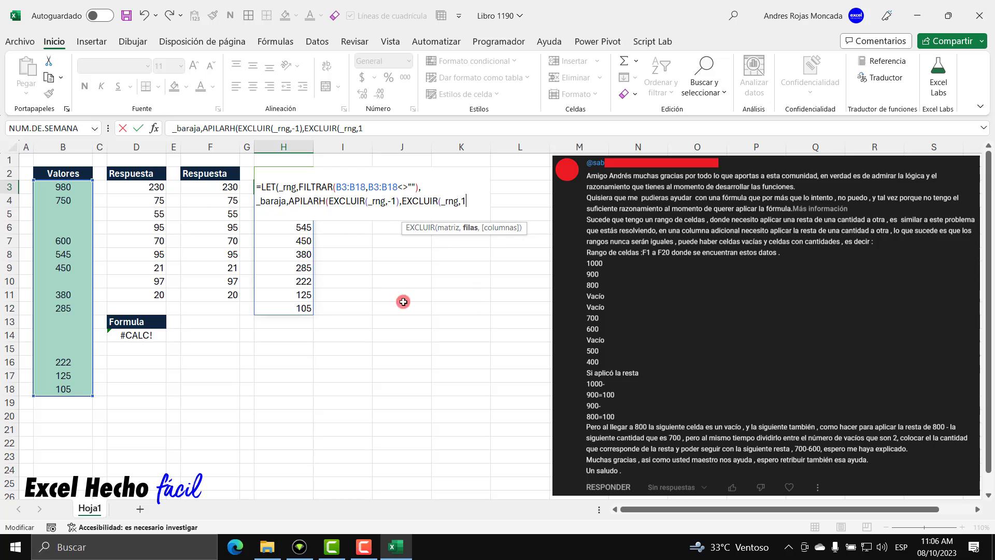
text())
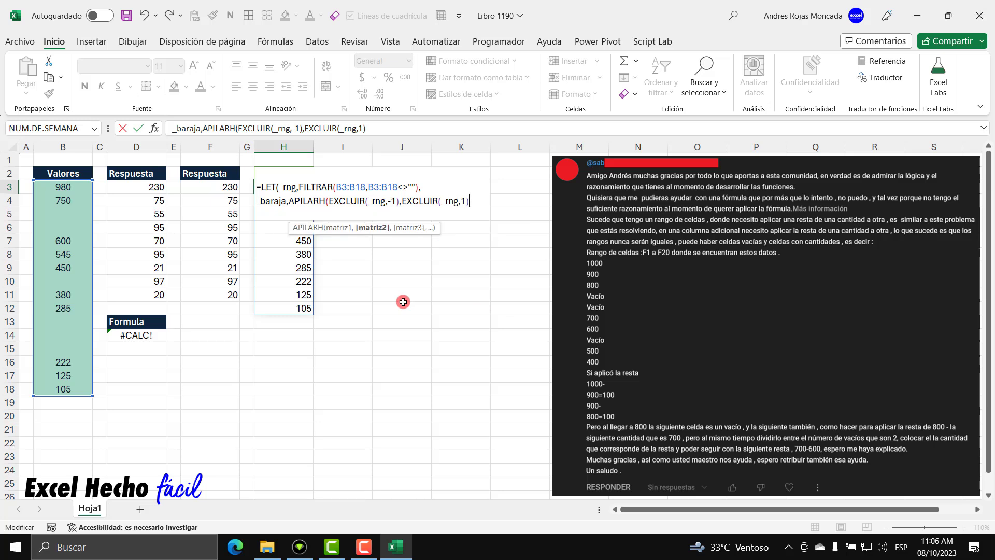
text(),)
Step: Return _baraja so H3 spills value pairs 980/750 through 125/105 into H3:I11
key(alt+Return)
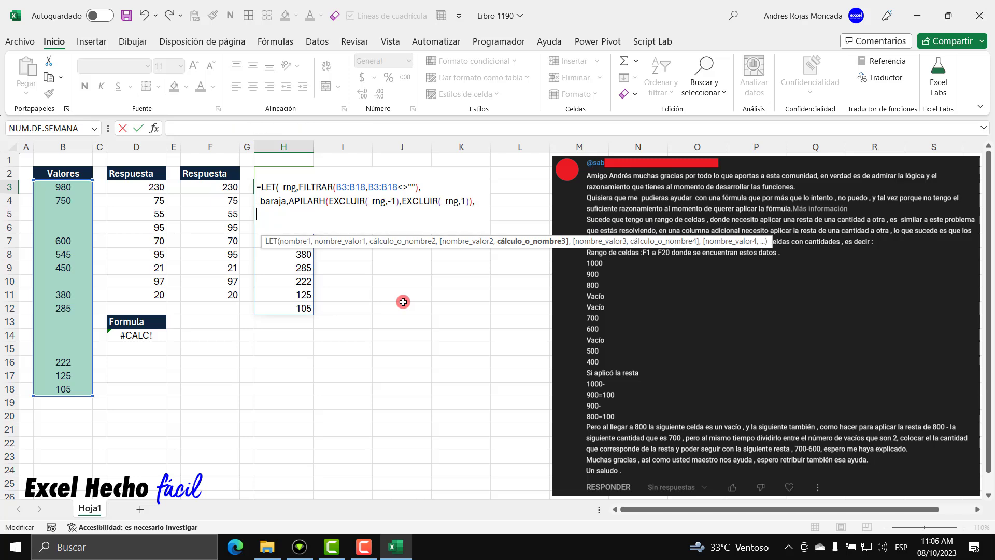
text(_)
key(Tab)
text())
key(Return)
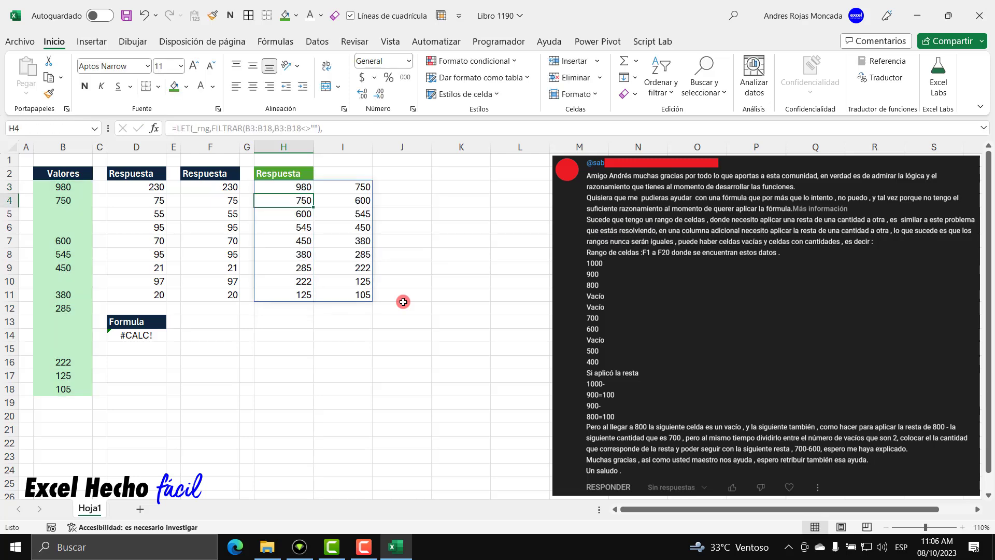
Step: Compare the H and I result columns against column B's Valores, then reopen H3's formula
drag(303, 187, 352, 299)
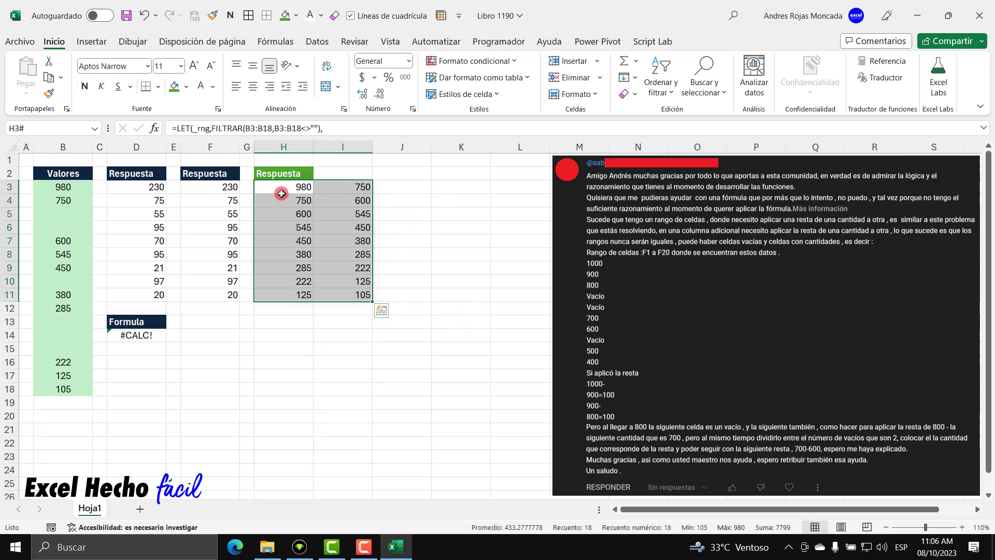
drag(282, 194, 290, 295)
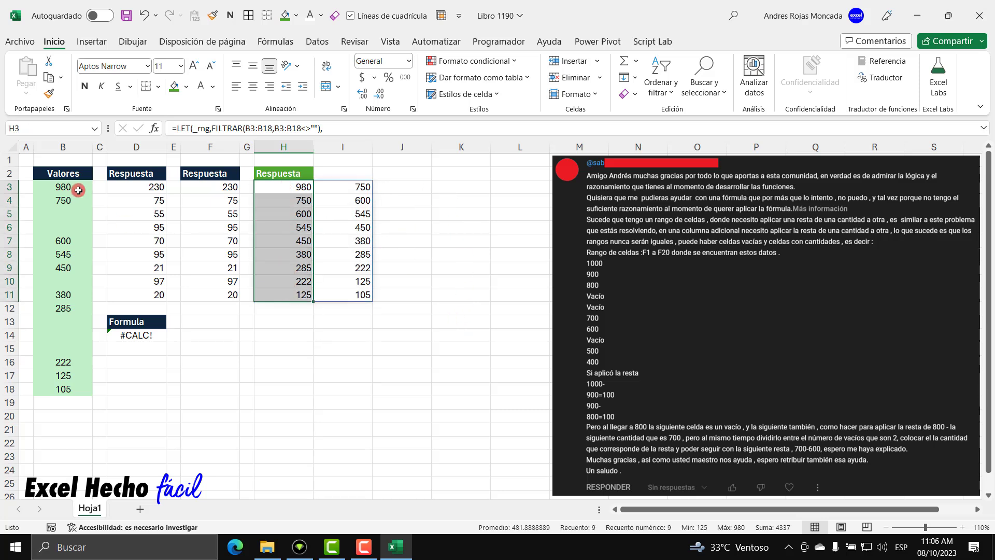
drag(79, 190, 68, 375)
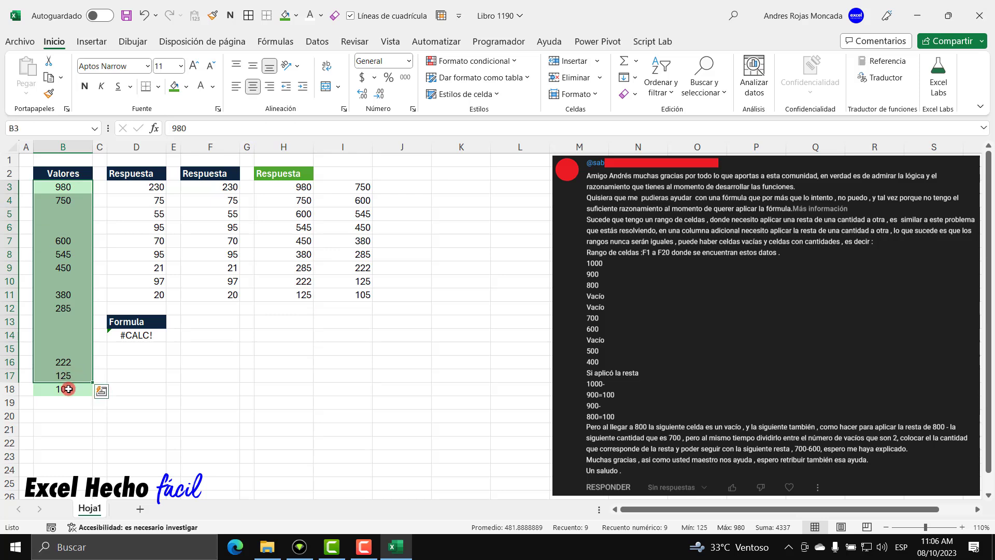
drag(343, 187, 345, 304)
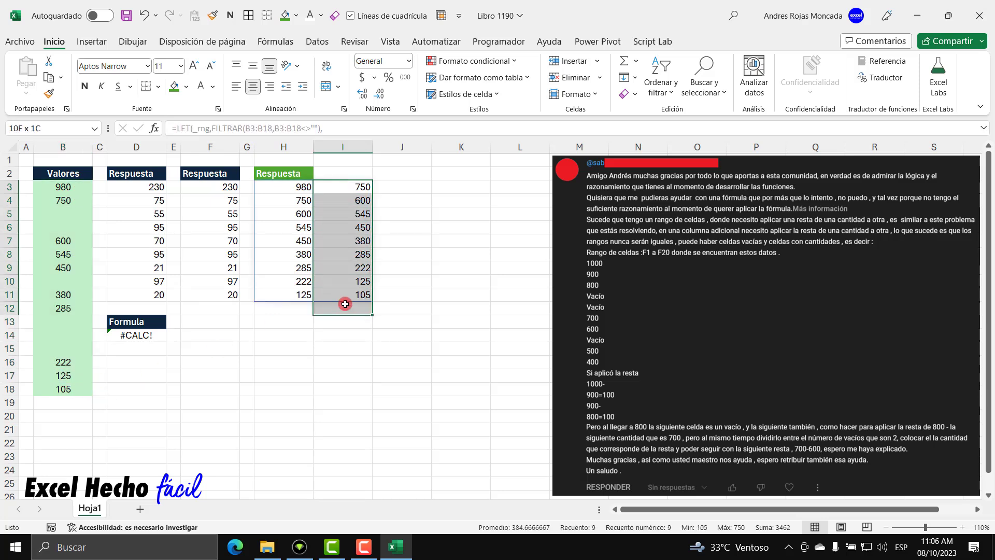
drag(67, 200, 72, 389)
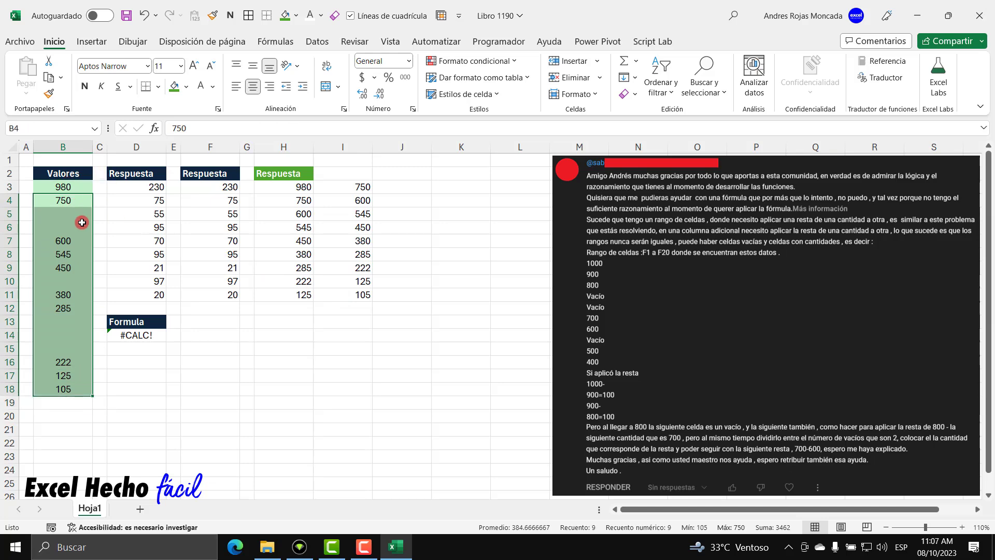
click(282, 187)
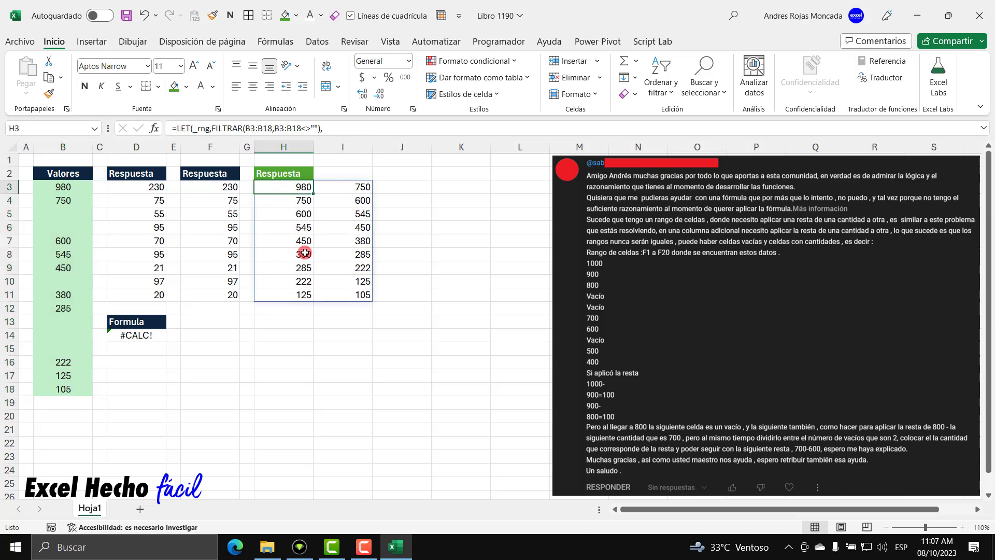
key(F2)
mouse_move(304, 216)
mouse_down()
mouse_move(257, 206)
mouse_move(289, 202)
mouse_up()
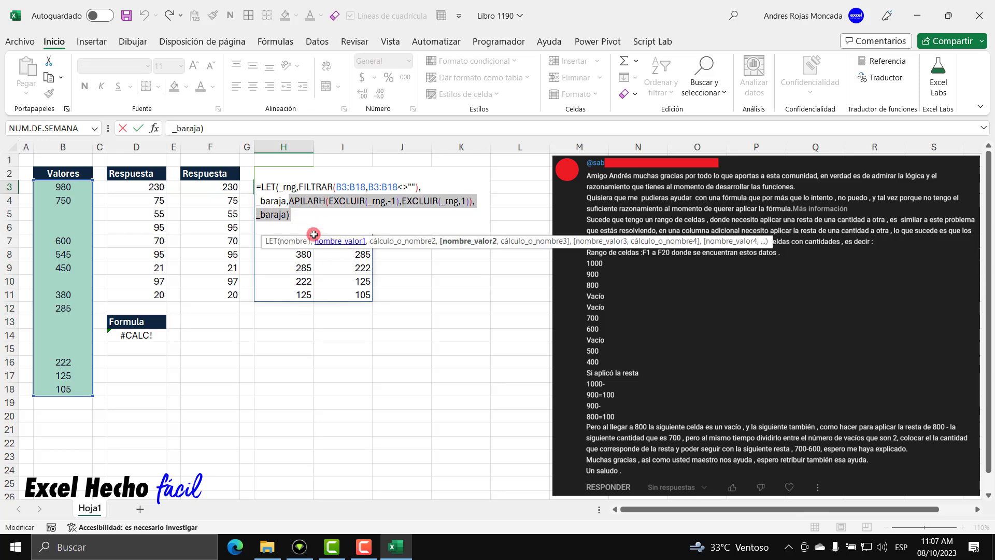
Step: Delete the formula's final _baraja) line and discard a misplaced BYROW attempt
click(302, 212)
key(shift+Home)
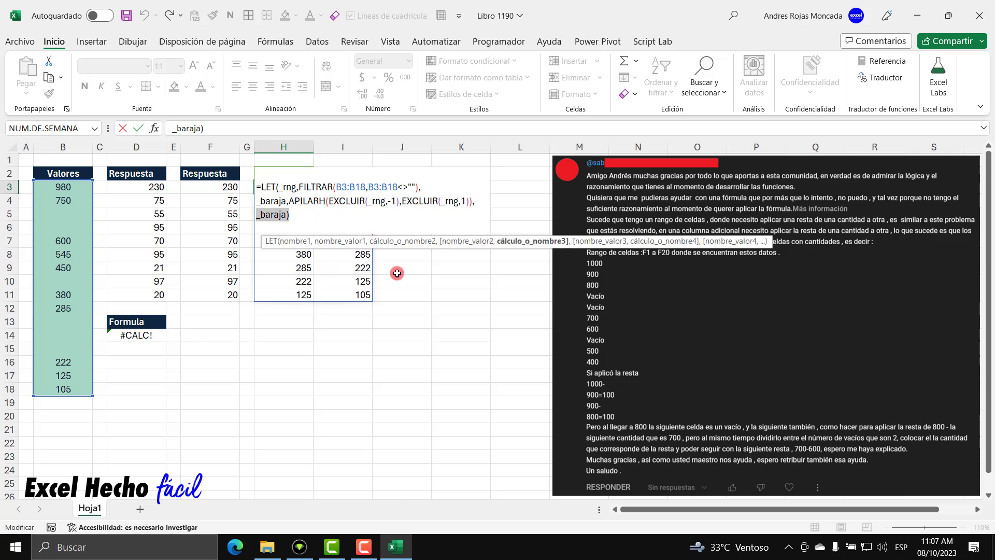
key(BackSpace)
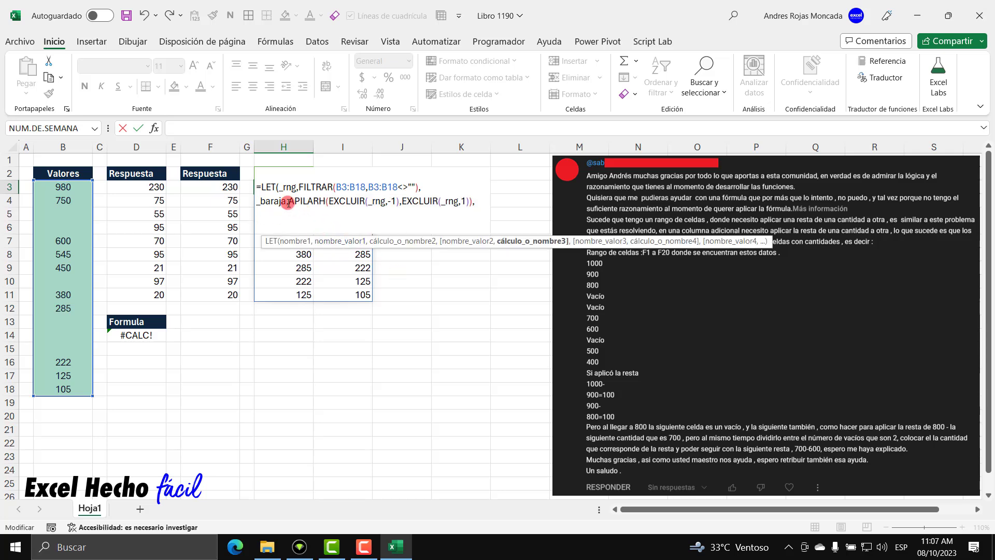
drag(288, 202, 256, 202)
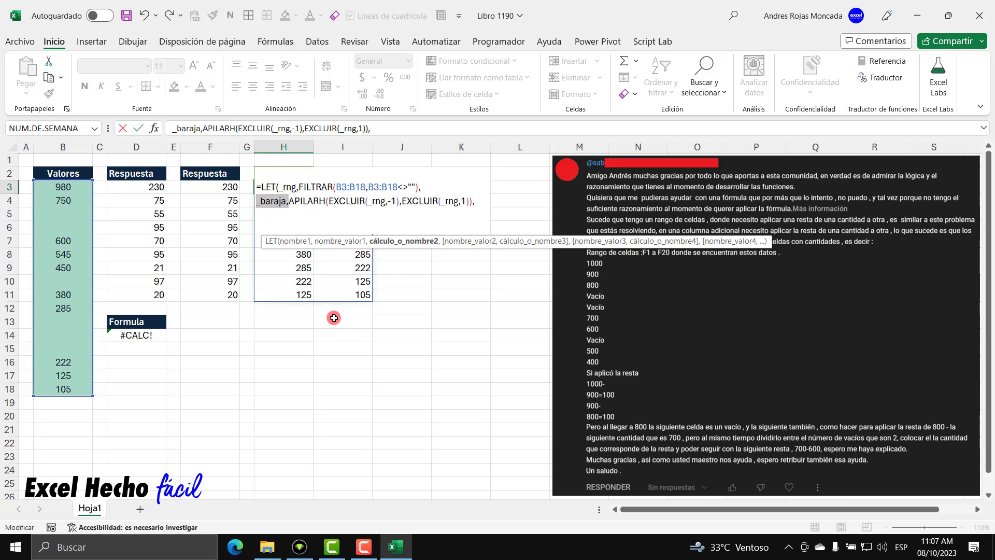
text(by)
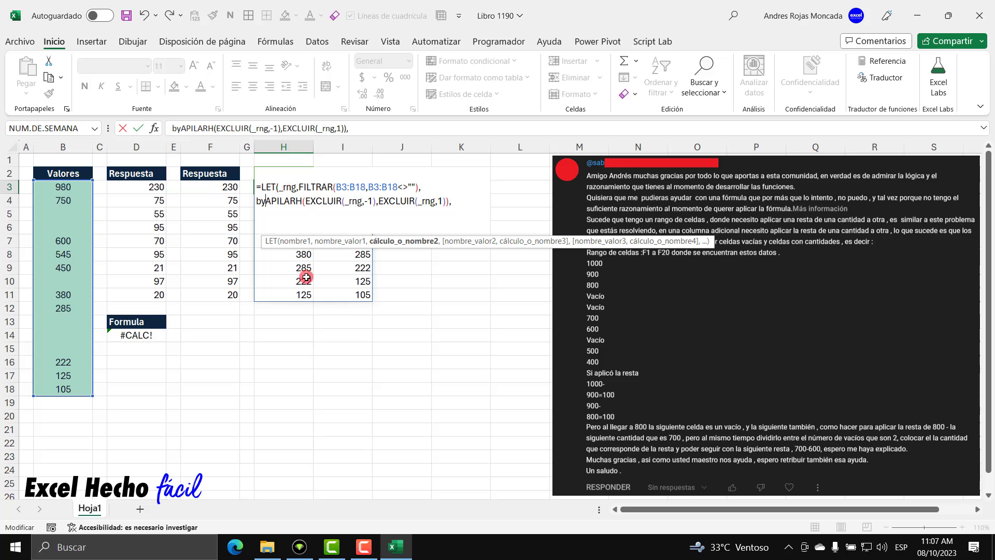
text(row)
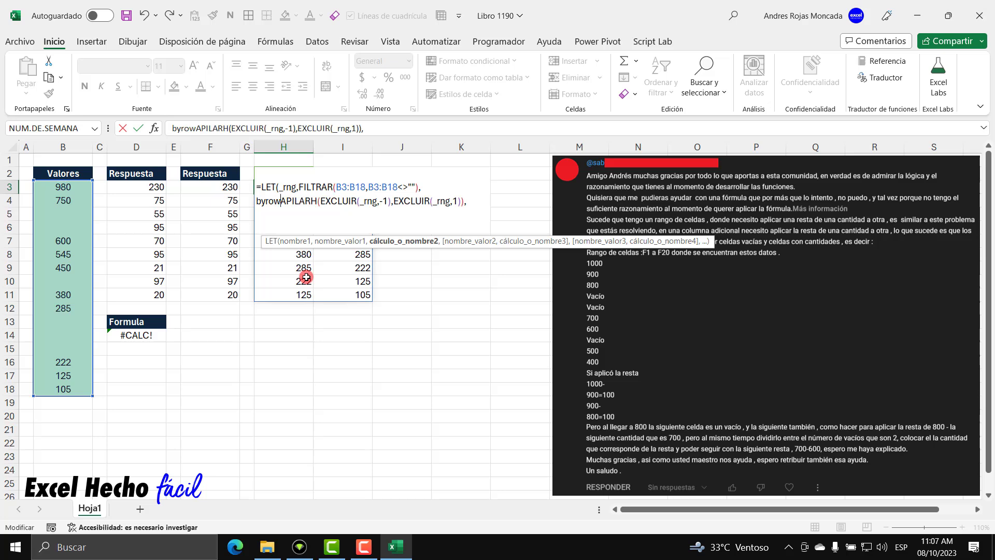
text(()
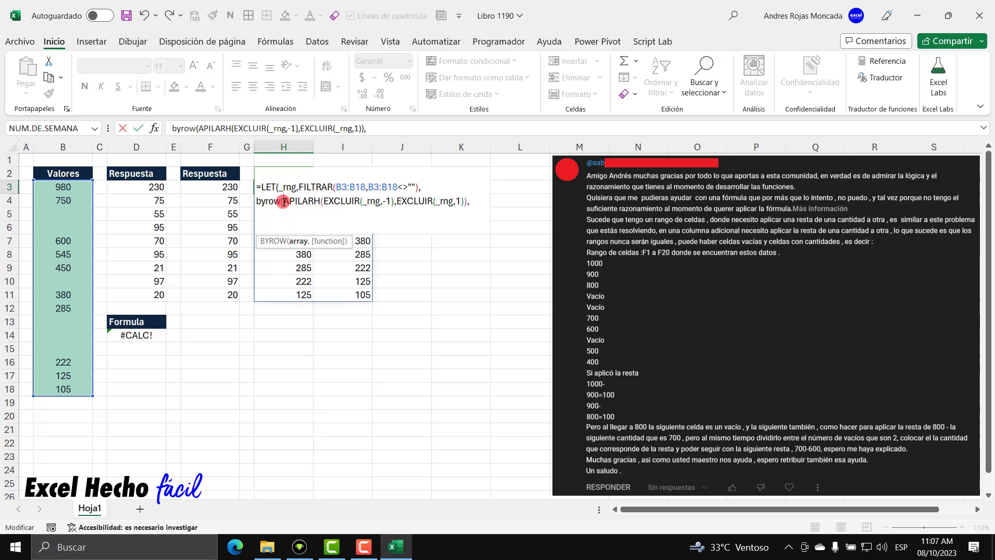
key(BackSpace)
key(BackSpace)
key(BackSpace)
key(BackSpace)
key(BackSpace)
key(BackSpace)
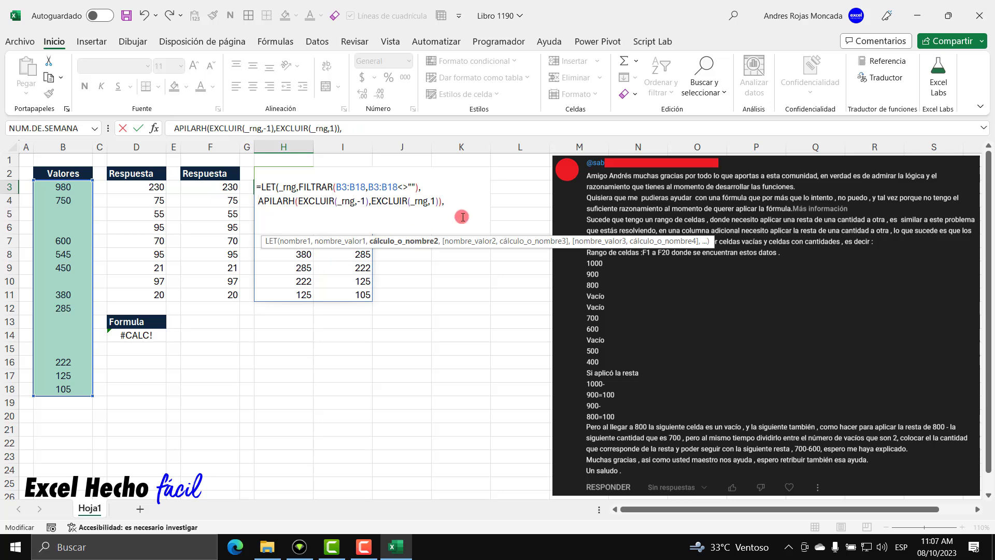
Step: Insert BYROW( before APILARH on line two, removing the extra space and stray l
click(471, 200)
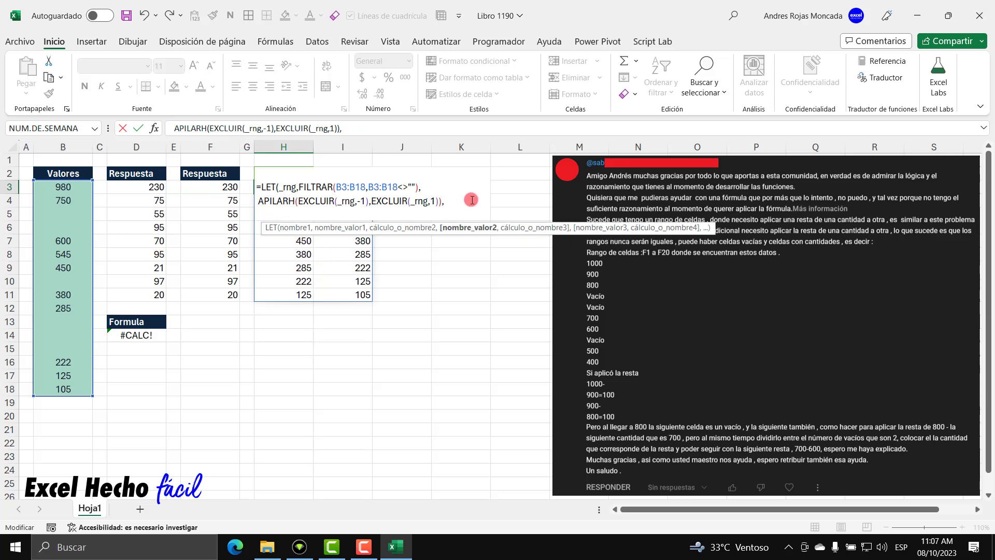
click(257, 201)
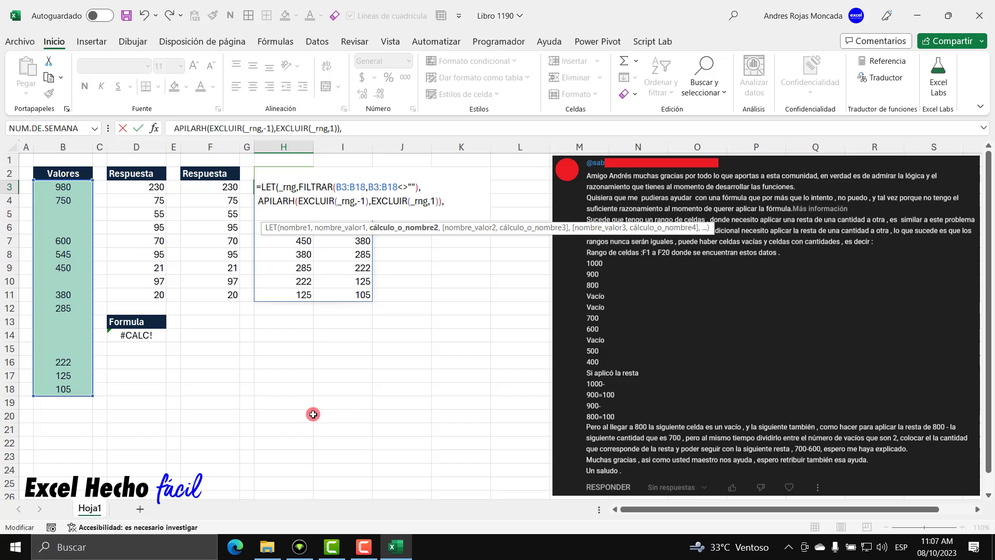
text(byro)
key(Tab)
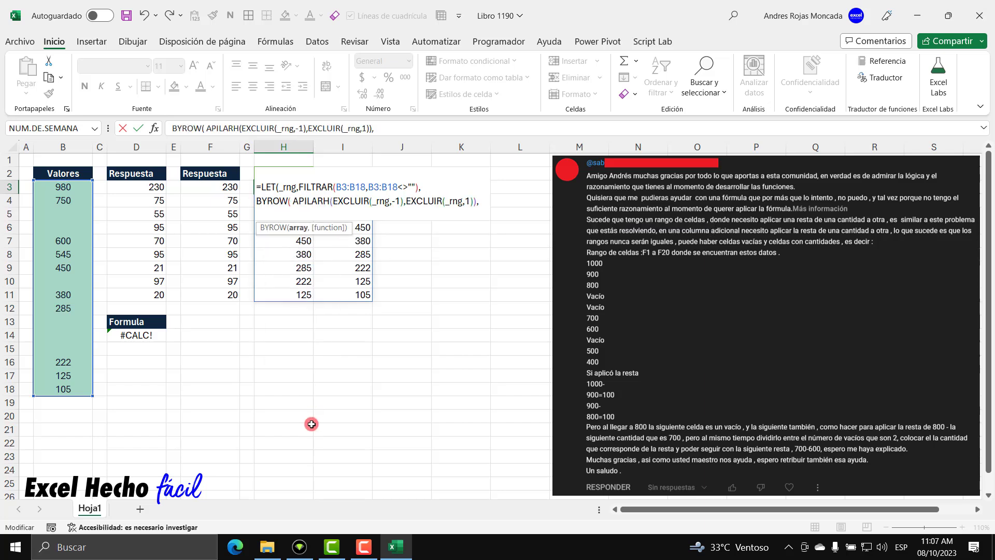
click(292, 202)
key(BackSpace)
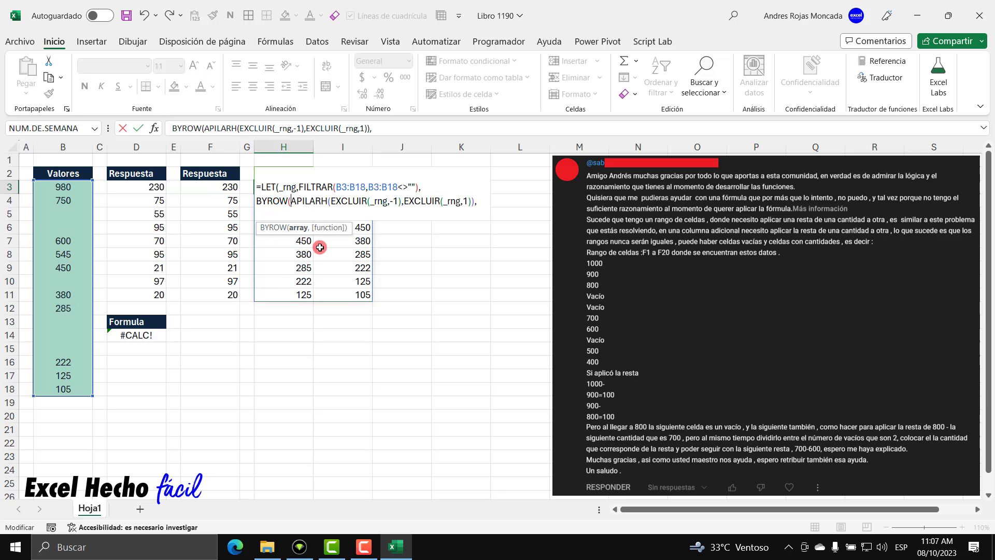
click(298, 228)
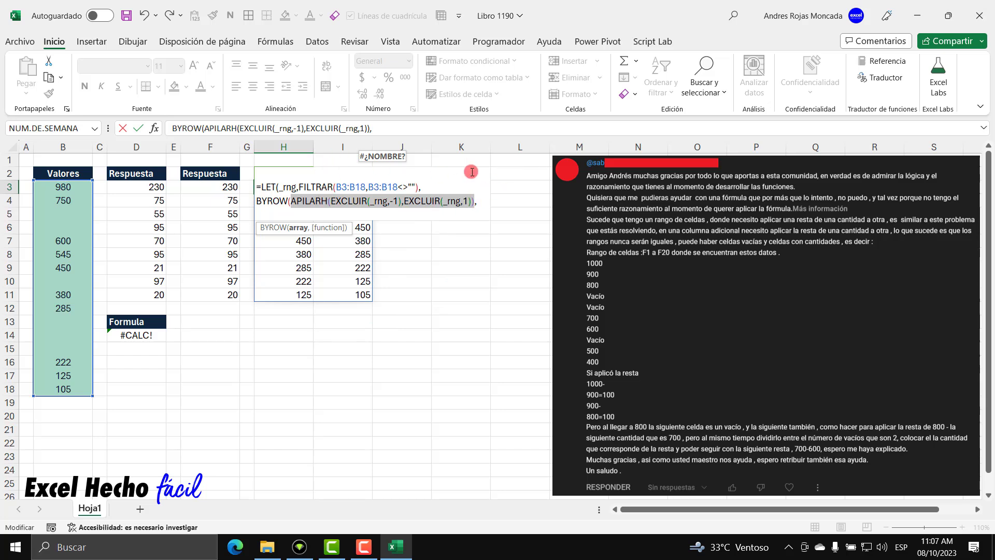
click(481, 201)
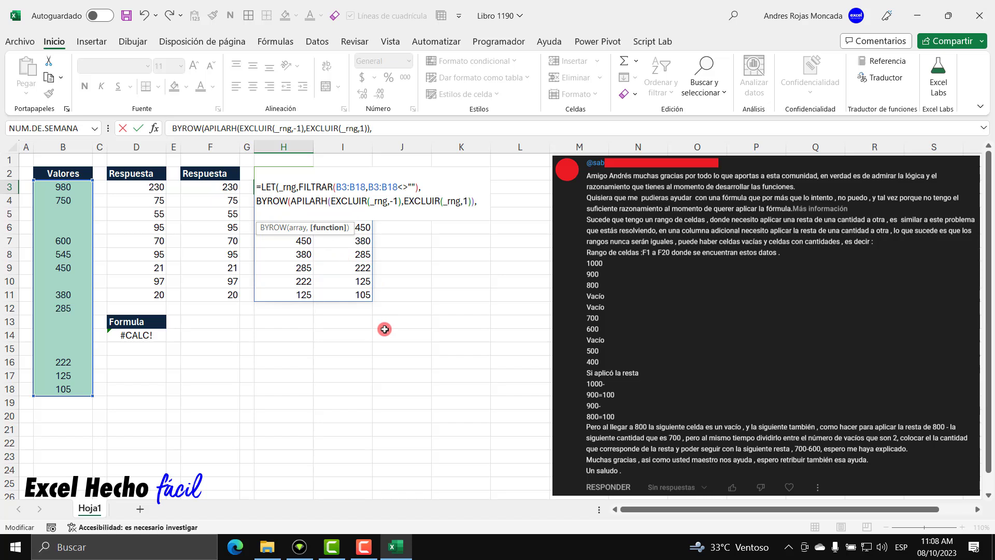
text(la)
key(BackSpace)
key(BackSpace)
Step: Add LAMBDA(_fil, let( as BYROW's function argument in the H3 formula
key(Caps_Lock)
text(LAM)
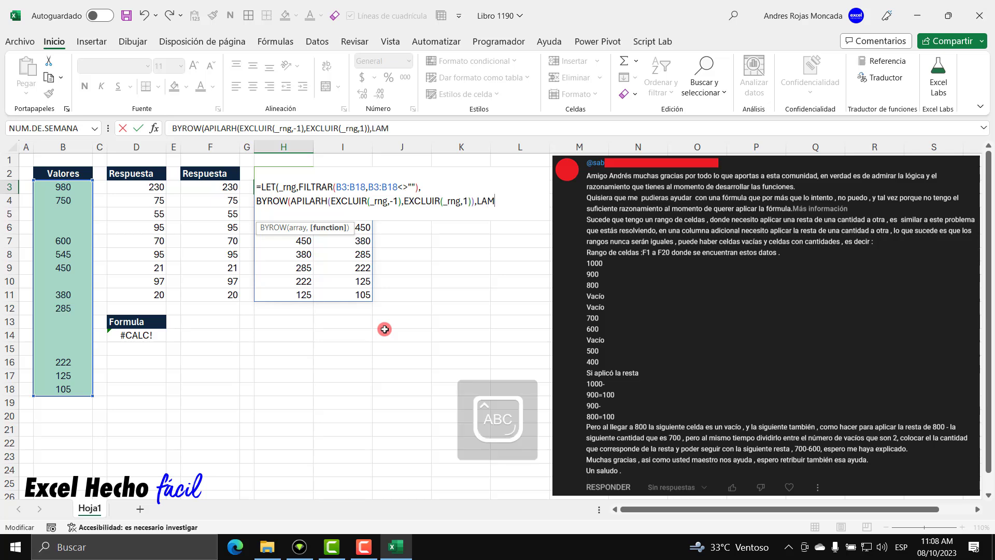
text(B)
text(DA)
key(Caps_Lock)
text(()
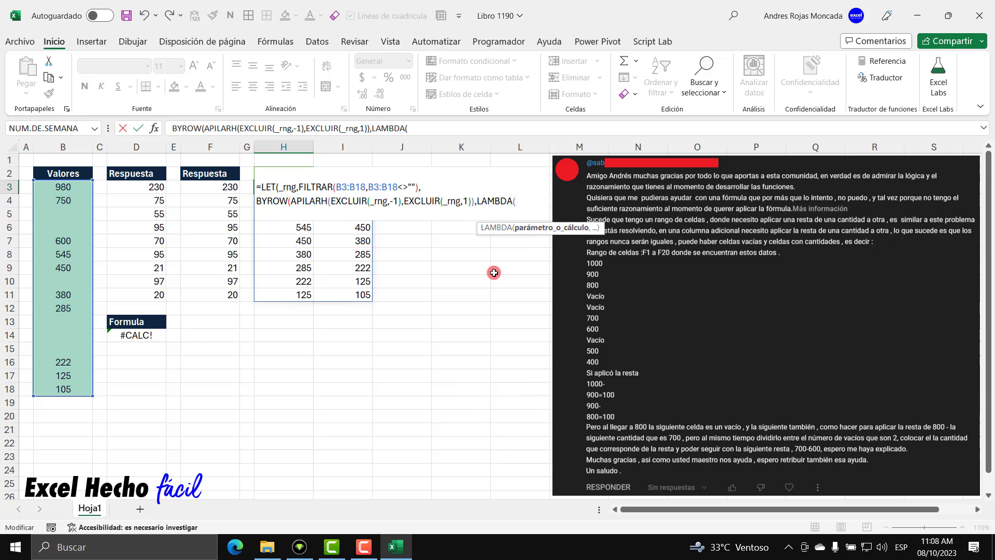
text(_fil)
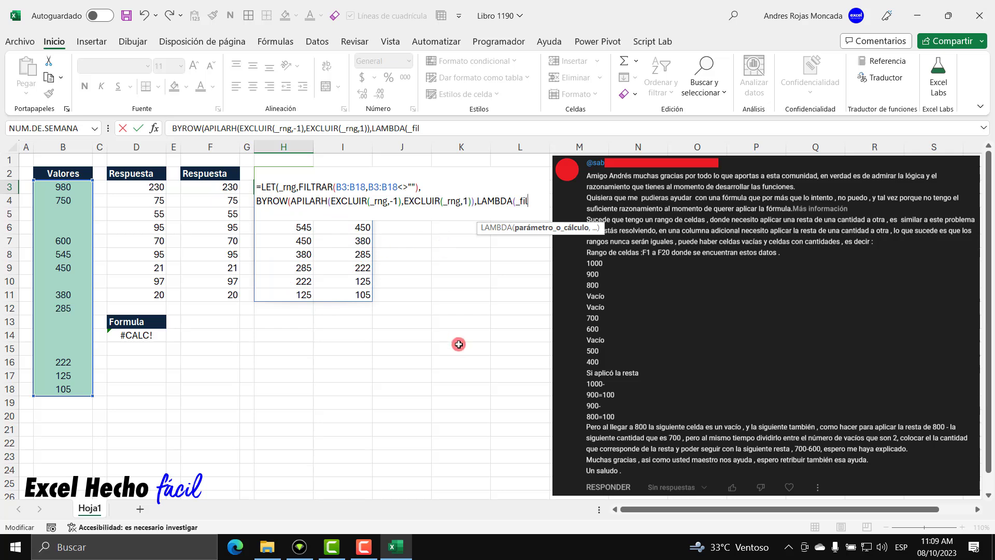
text(,)
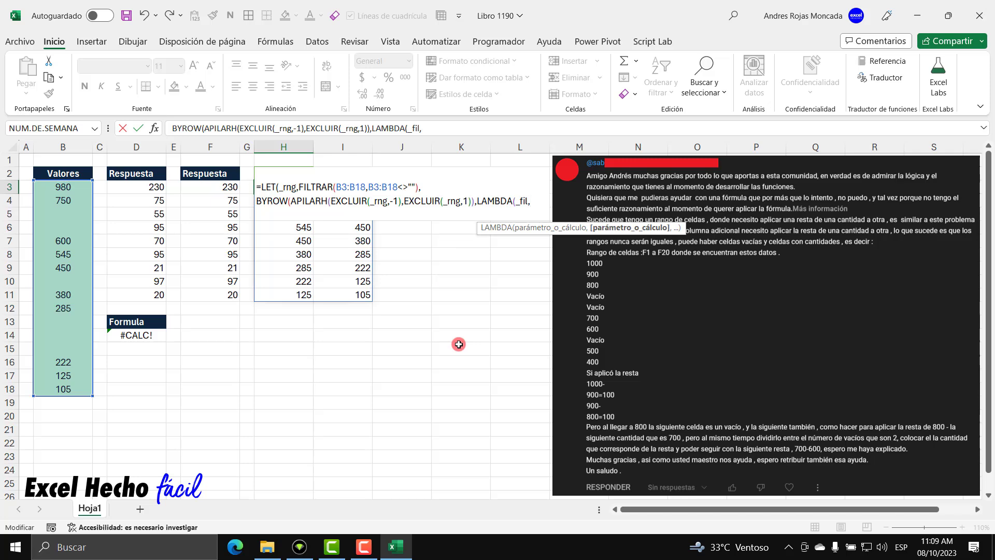
text(let)
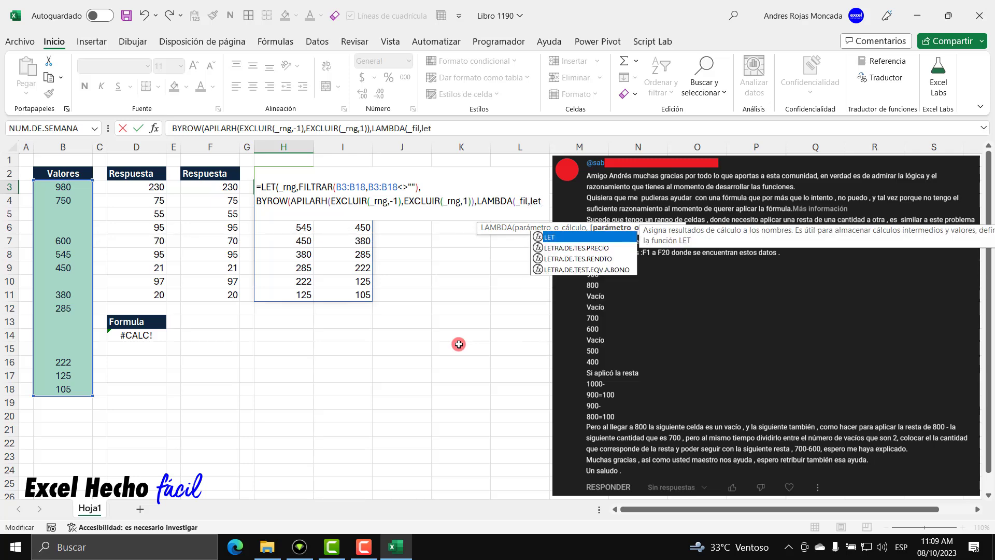
text(()
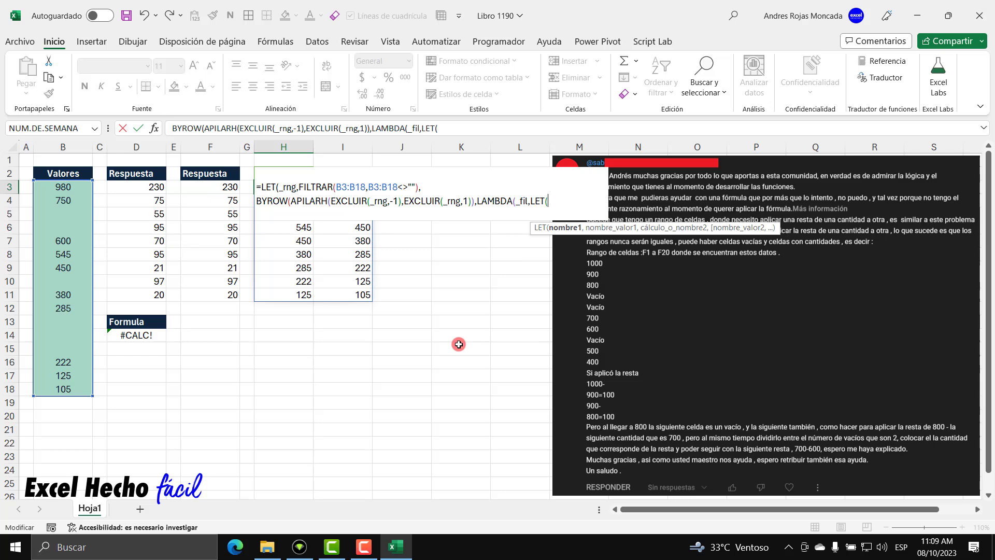
Step: On a new formula line, define _distancias as FILA over the range B3:B18
key(alt+Return)
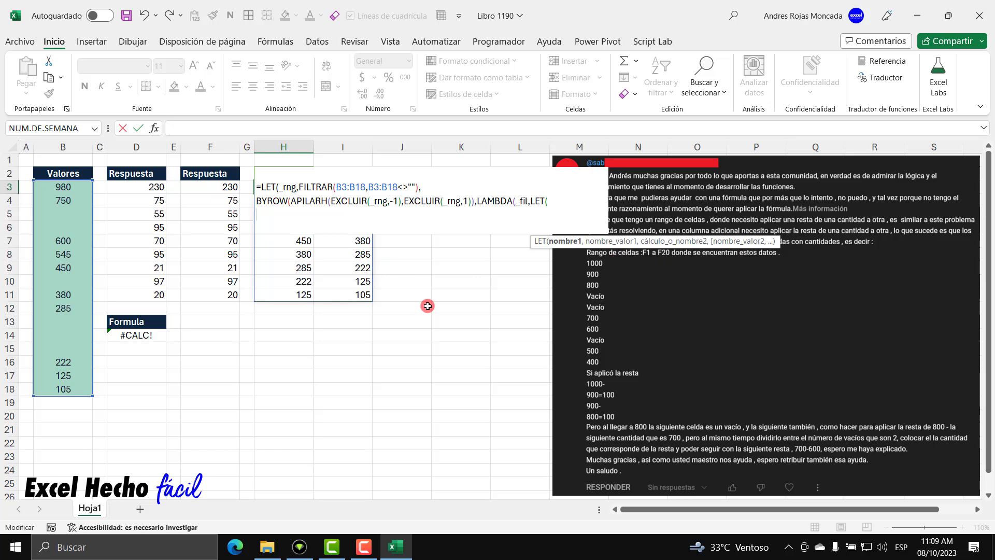
text(_)
text(distancias)
text(,)
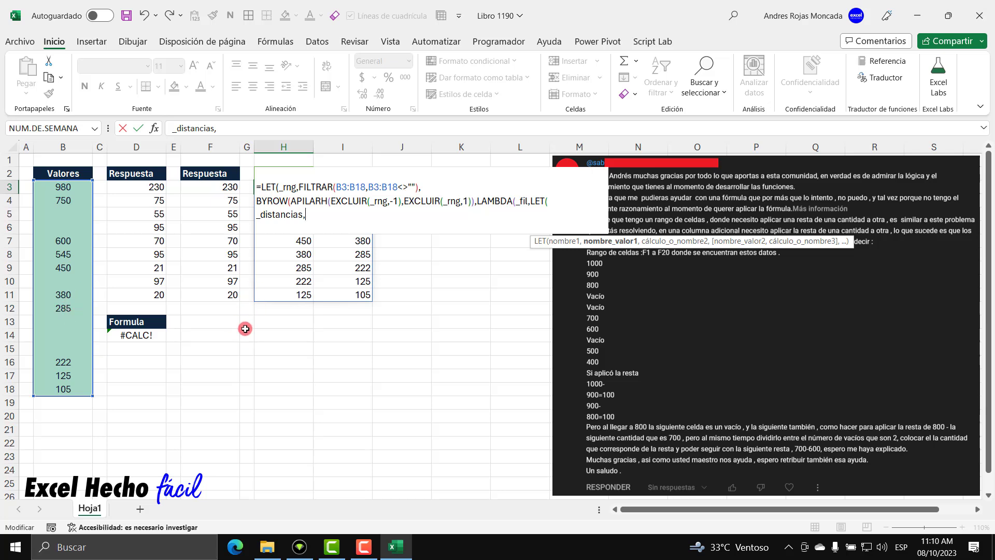
text(fil)
key(Tab)
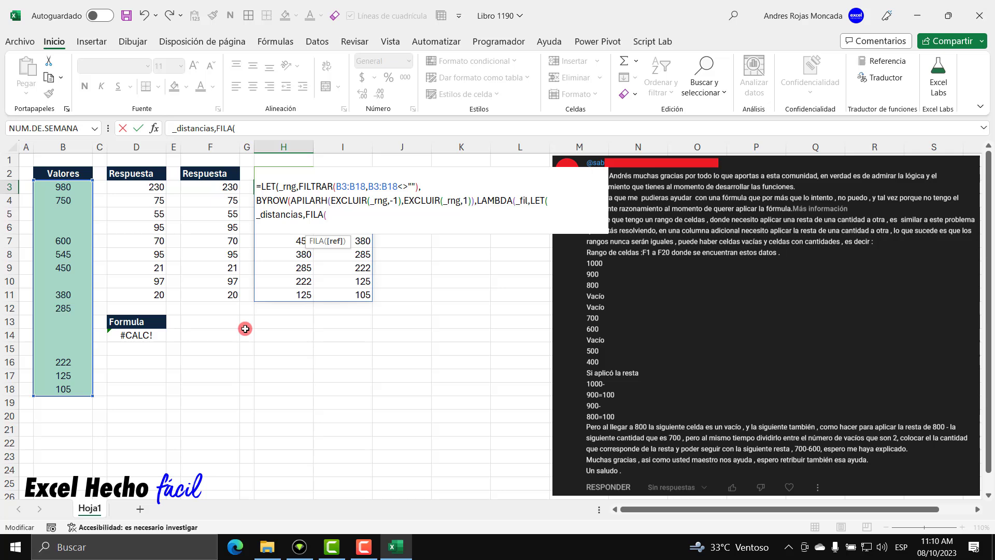
drag(76, 188, 73, 393)
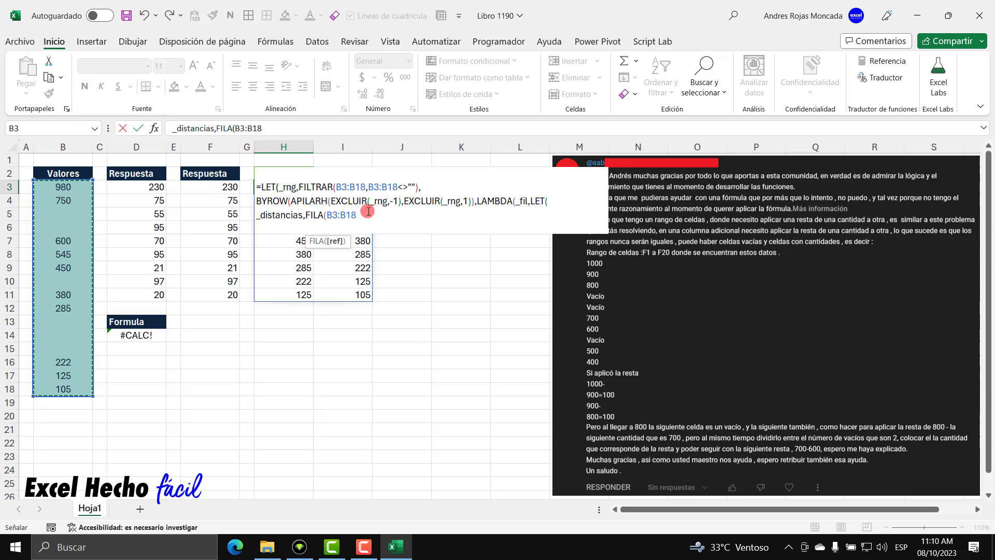
Step: Close FILA(B3:B18), preview its row numbers 3 to 18, and restore the formula
text())
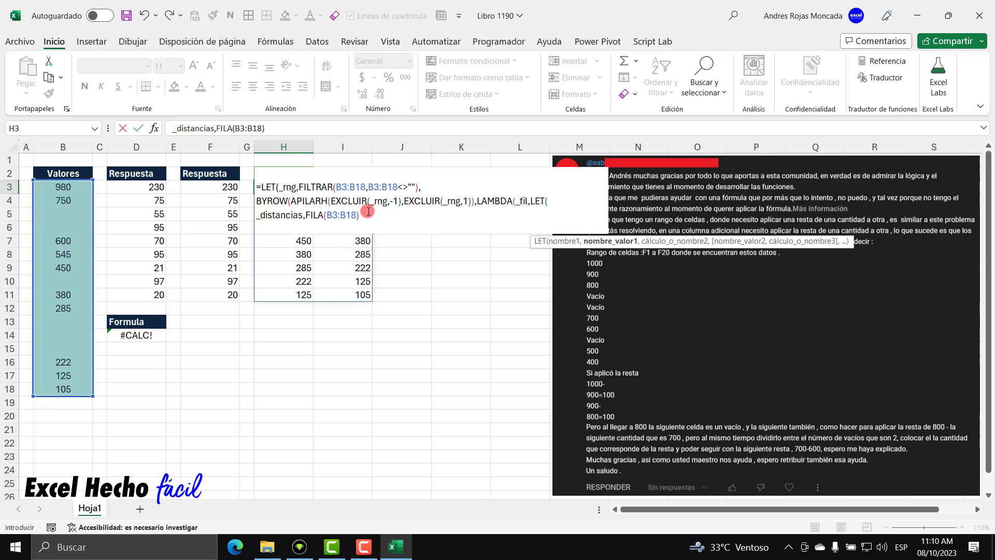
drag(368, 211, 305, 215)
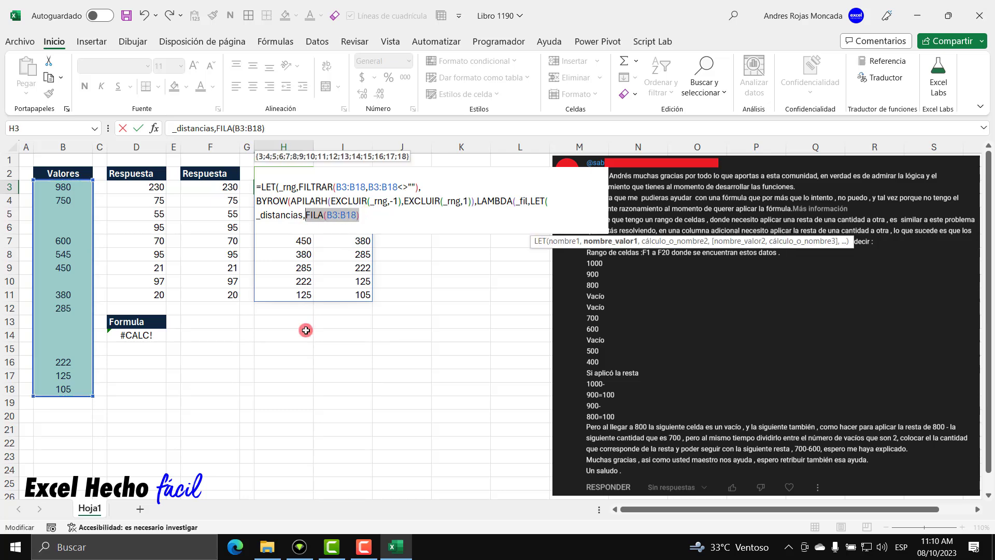
key(F9)
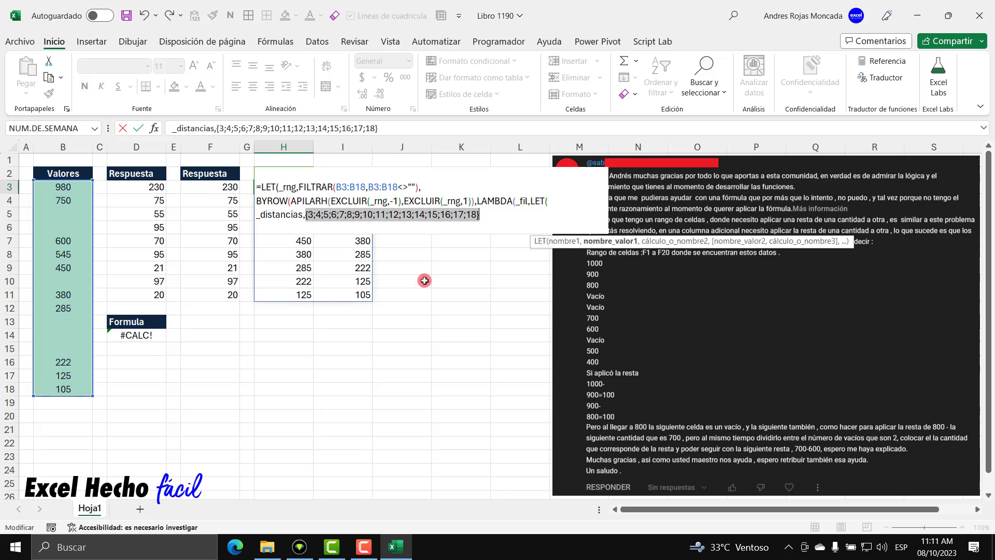
key(ctrl+z)
click(361, 218)
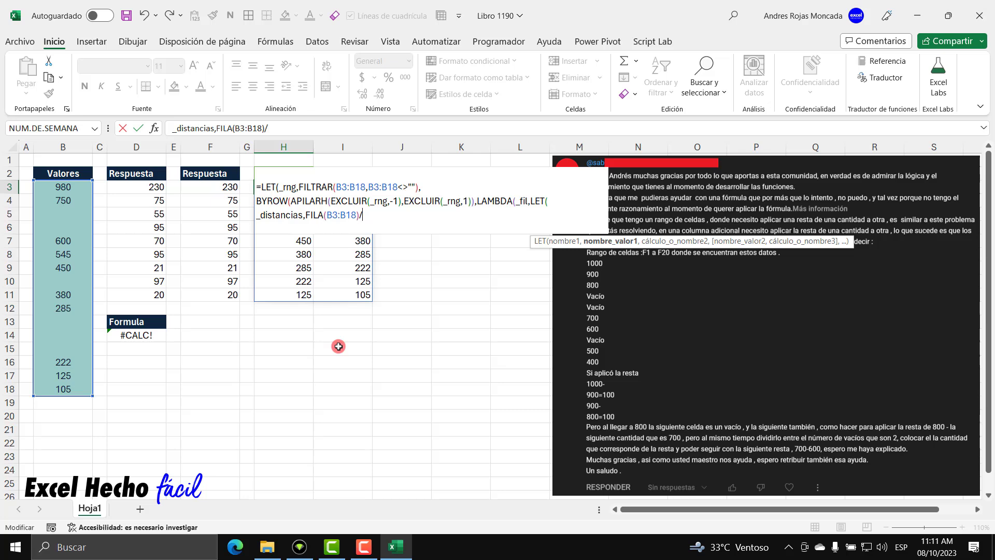
Step: Divide the row numbers by (B3:B18=_fil, comparing each Valores cell with _fil
text(()
drag(64, 185, 78, 395)
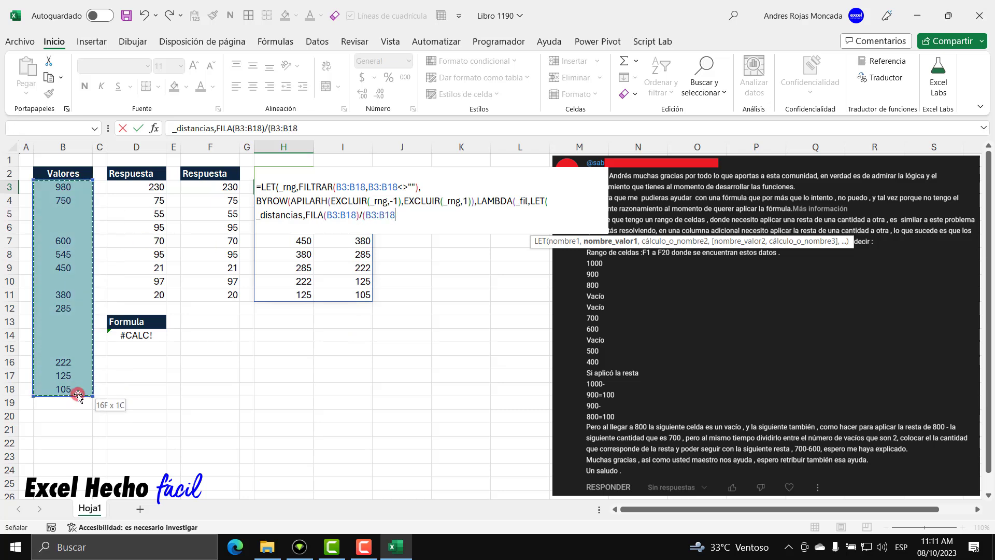
text(=)
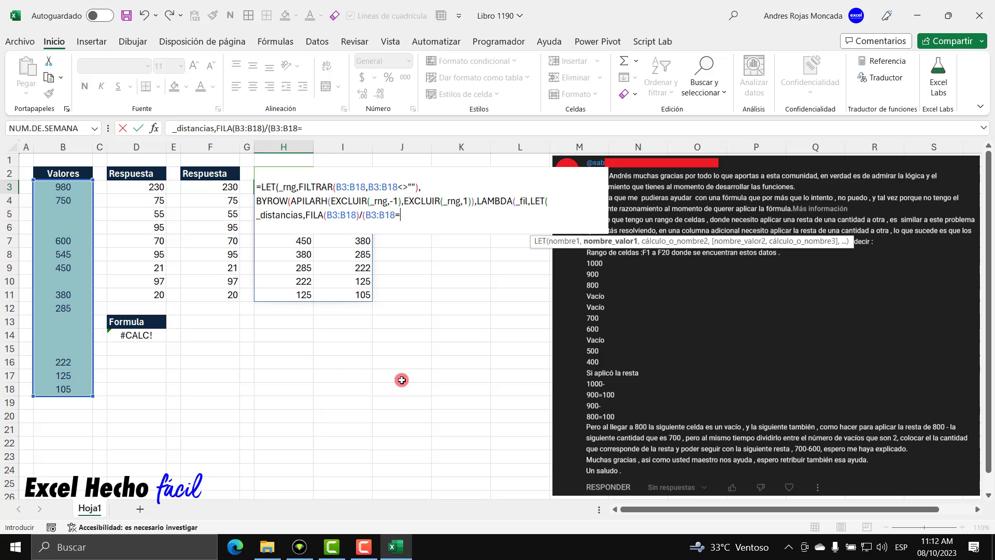
text(_)
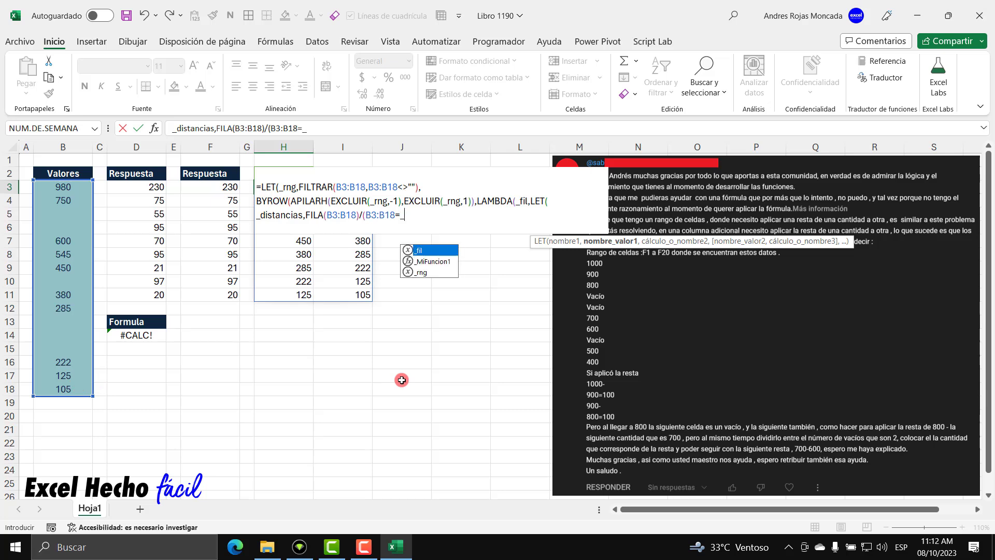
text(fi)
key(Tab)
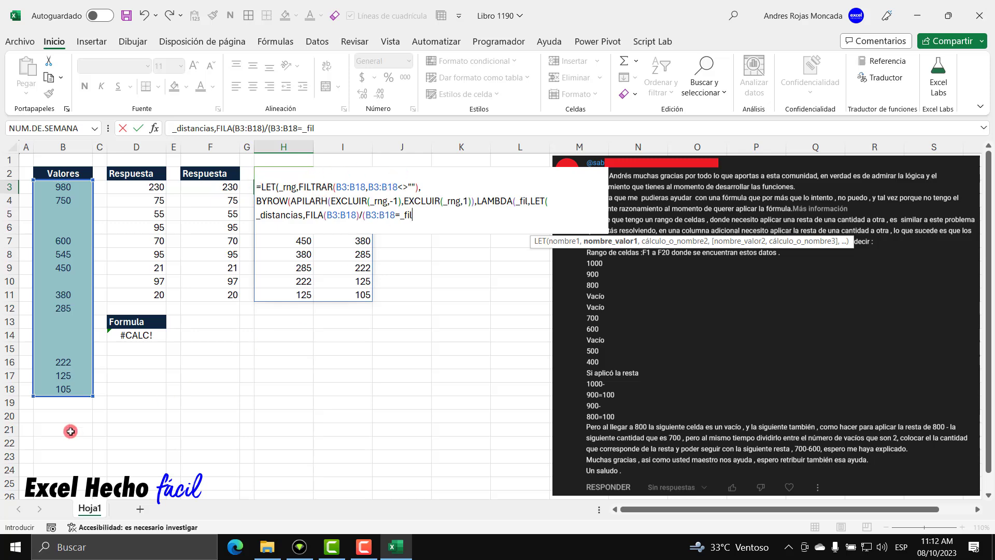
click(15, 547)
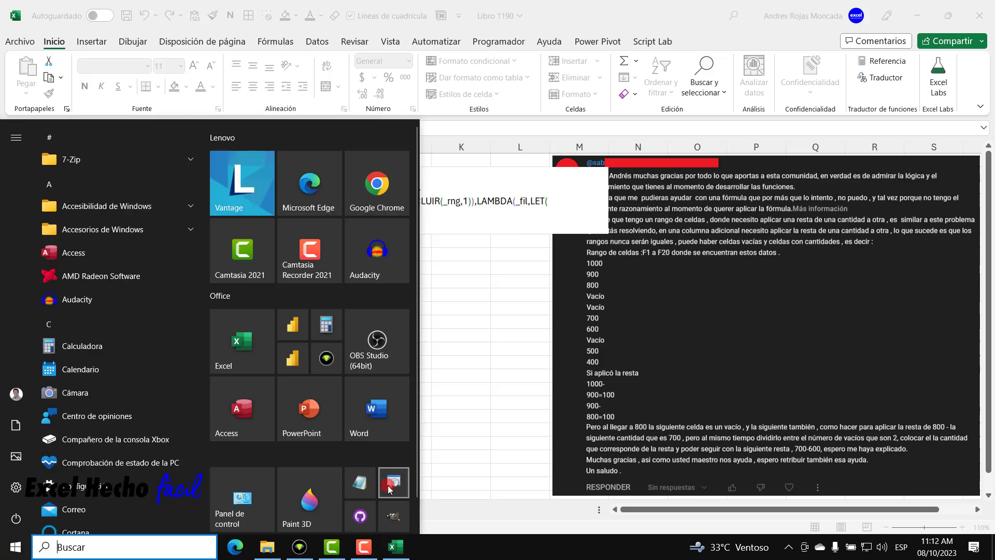
key(Escape)
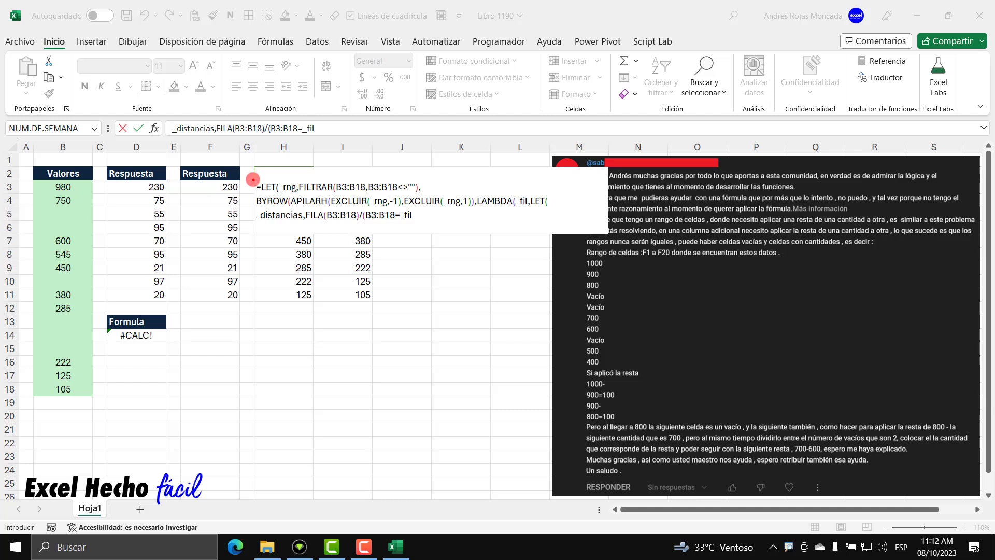
drag(253, 179, 374, 196)
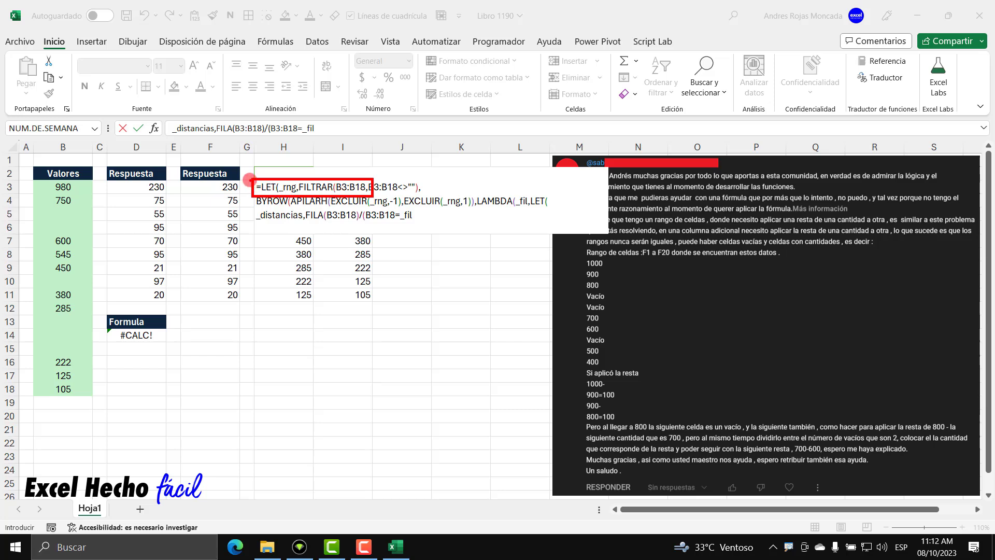
drag(253, 180, 311, 195)
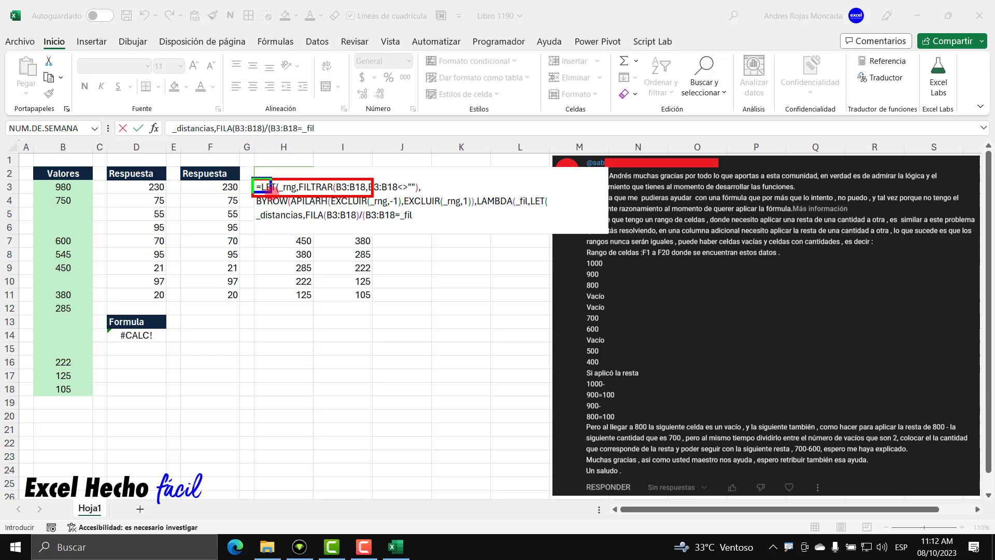
key(b)
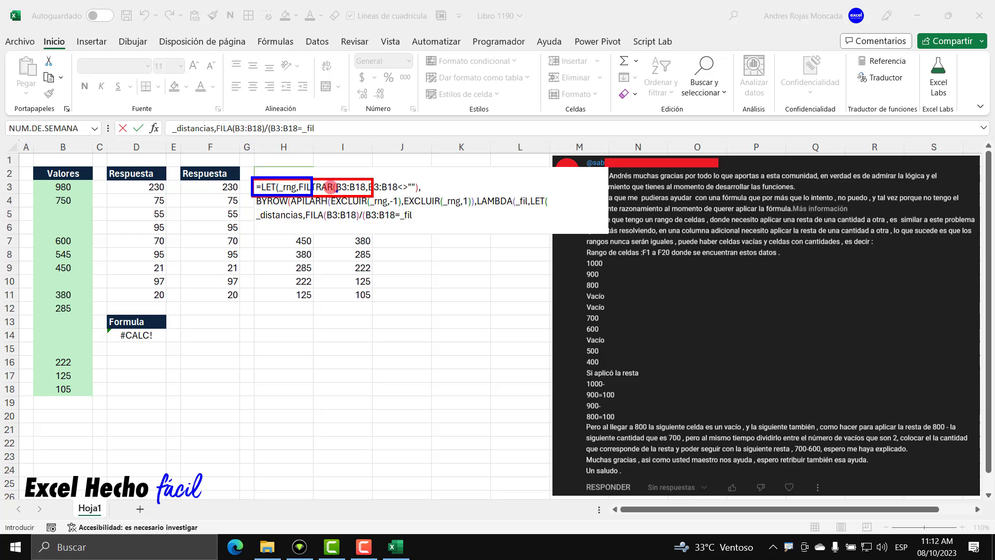
drag(314, 176, 373, 196)
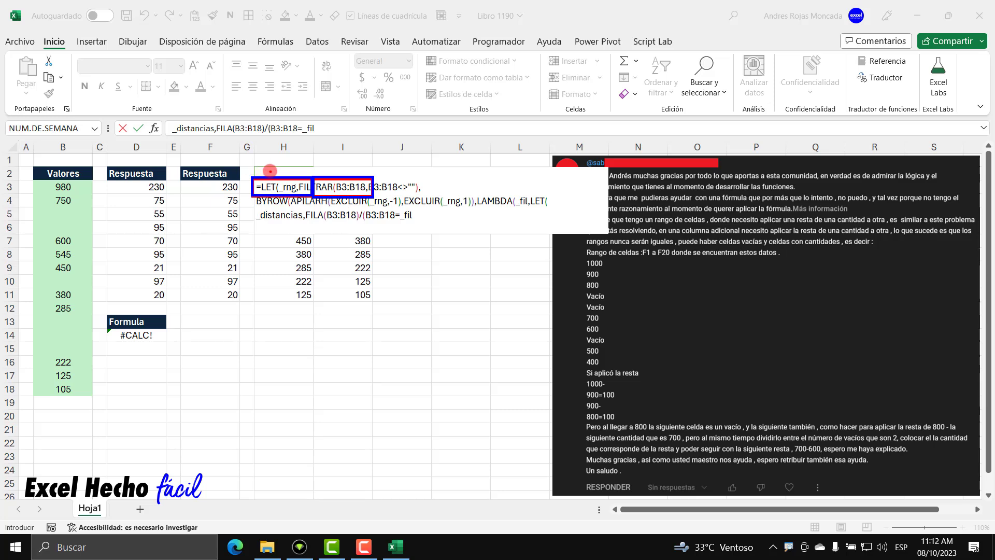
drag(270, 171, 271, 153)
drag(349, 172, 350, 156)
key(Escape)
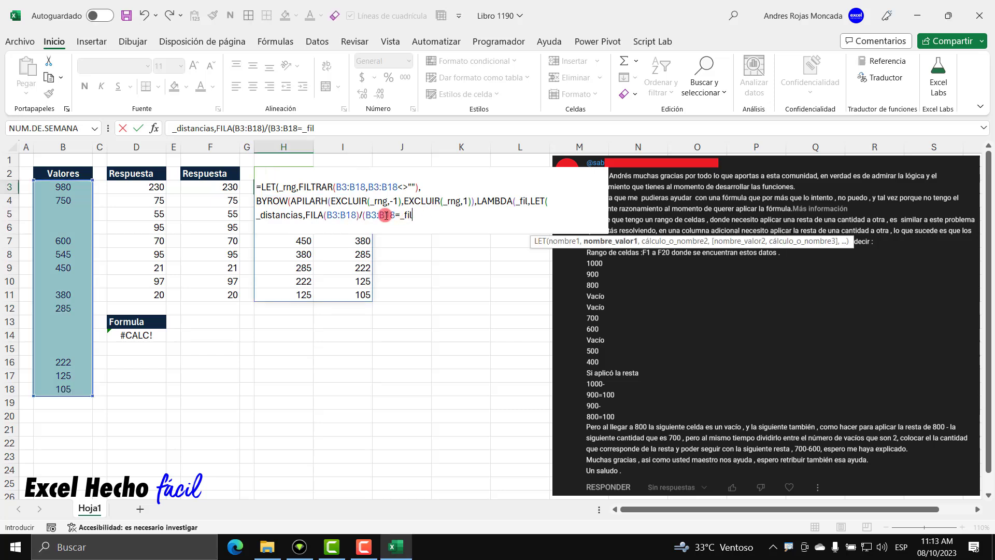
Step: Preview B3:B18, _fil and the B3:B18=_fil comparison, which returns #¿NOMBRE? errors
drag(366, 214, 395, 214)
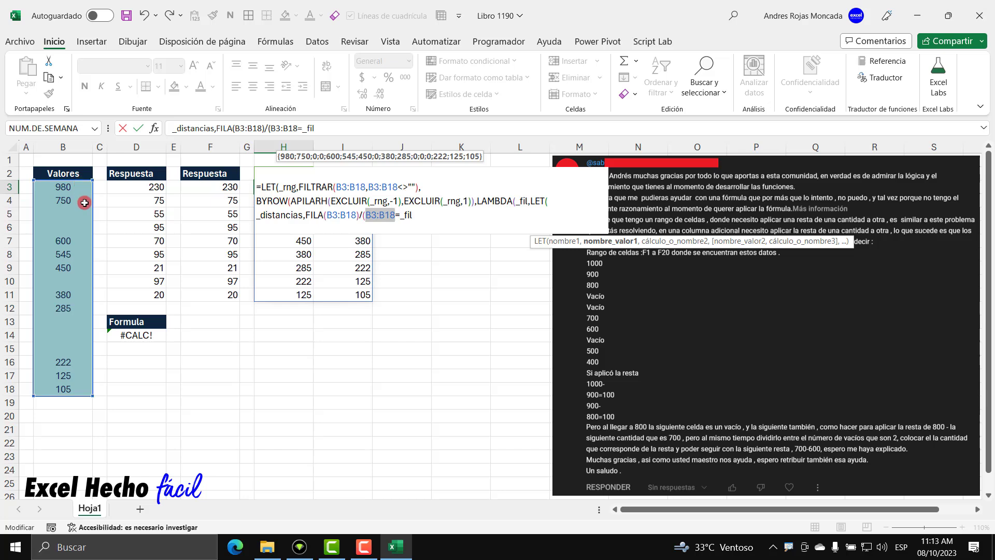
drag(401, 217, 416, 219)
click(416, 218)
text())
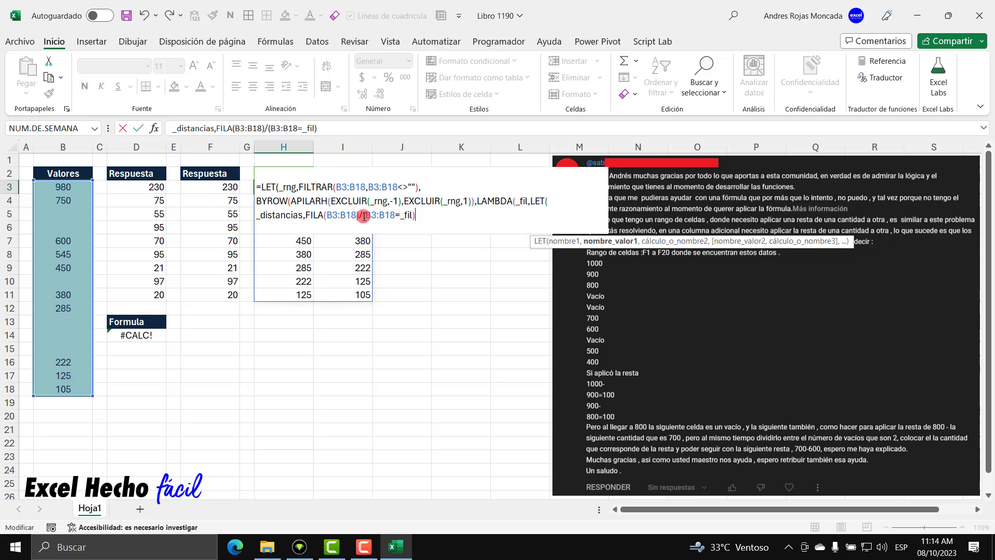
drag(362, 215, 419, 216)
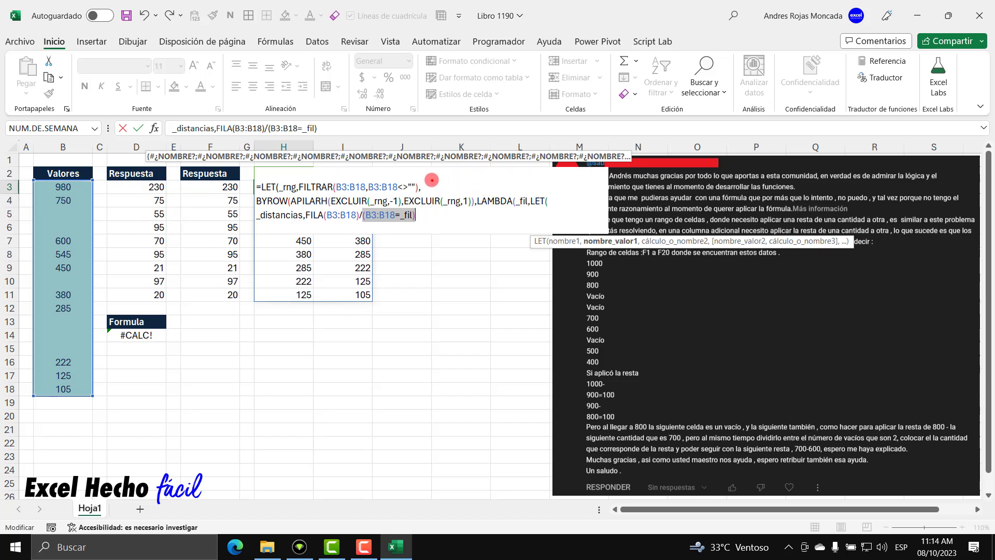
drag(432, 180, 490, 397)
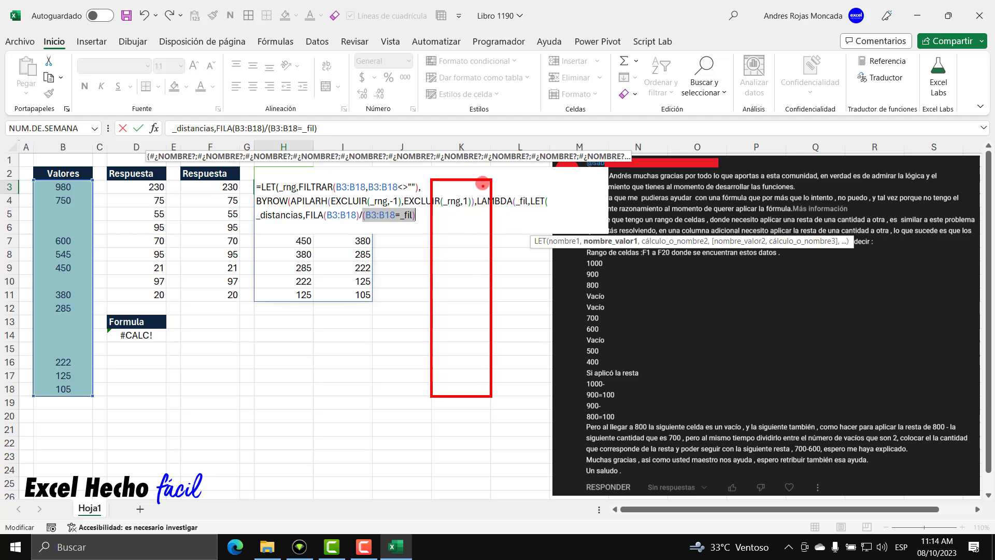
mouse_move(493, 178)
mouse_down()
mouse_move(536, 381)
mouse_move(551, 397)
mouse_up()
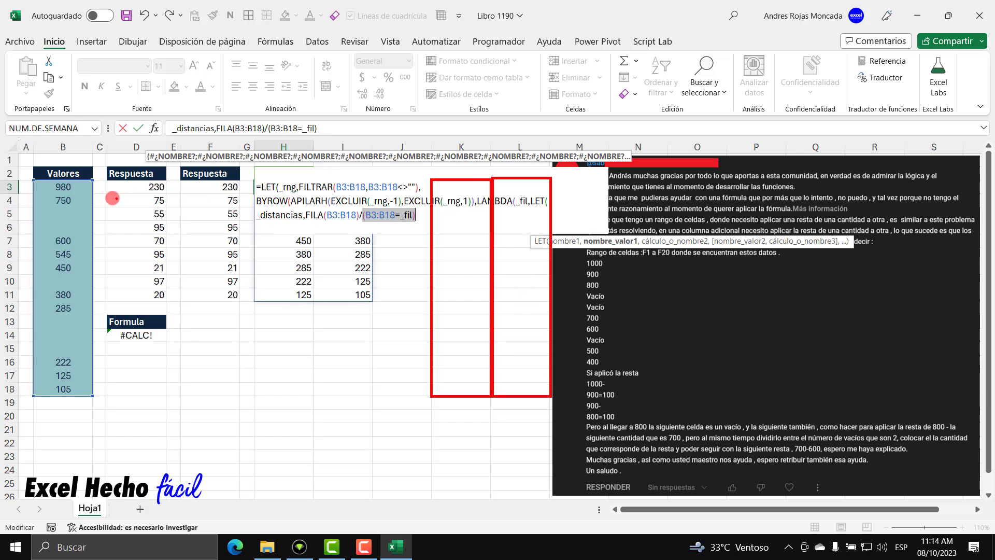
drag(78, 187, 104, 189)
drag(252, 181, 310, 195)
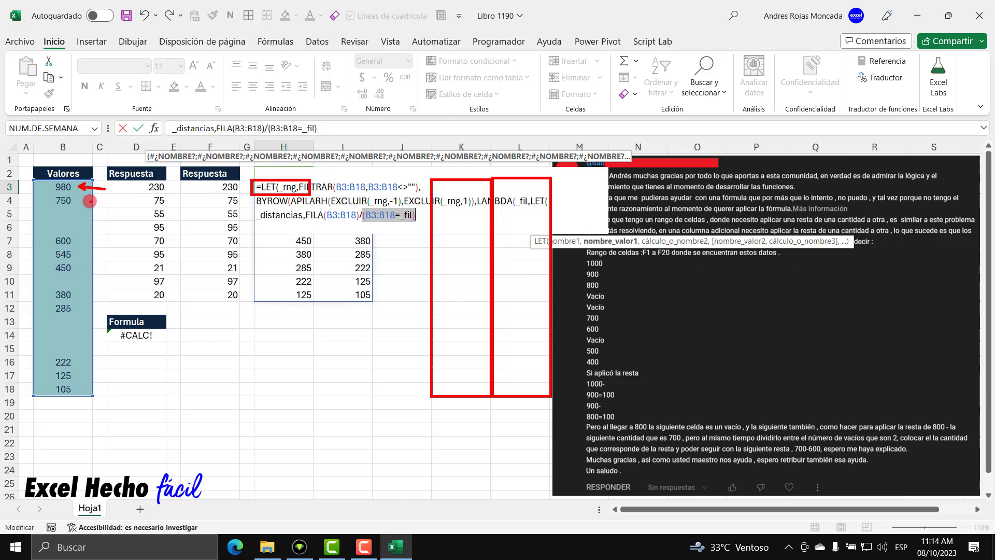
drag(78, 200, 113, 201)
drag(311, 178, 372, 195)
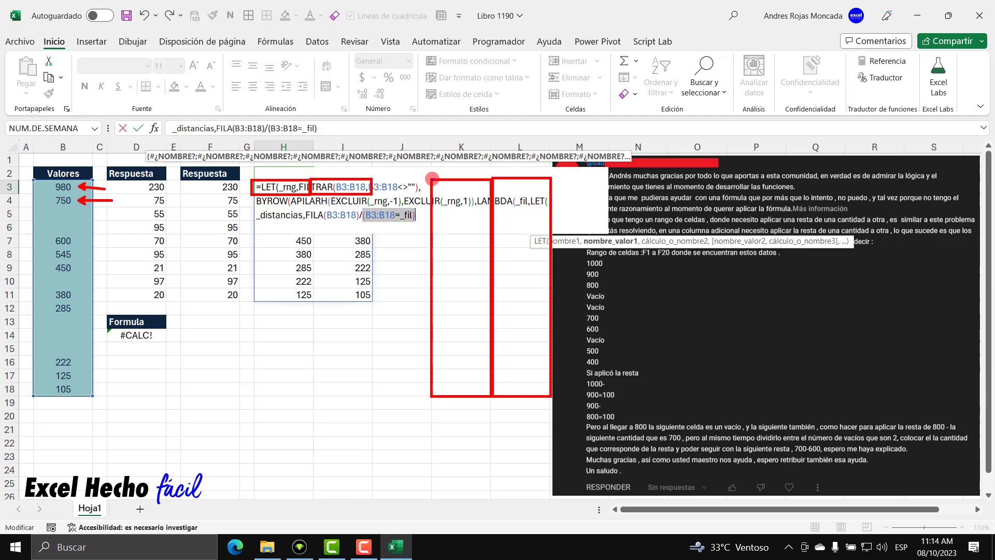
drag(433, 179, 491, 196)
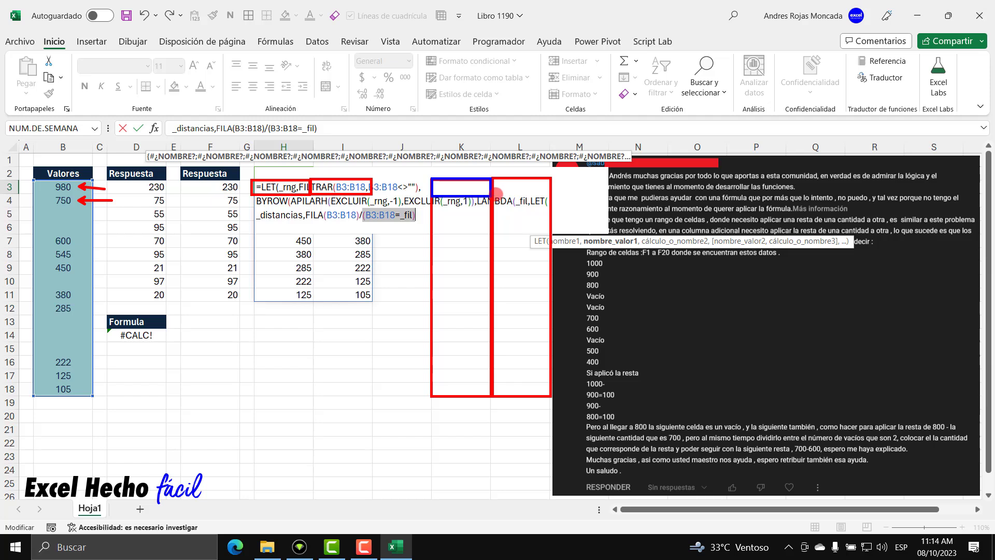
drag(492, 193, 552, 211)
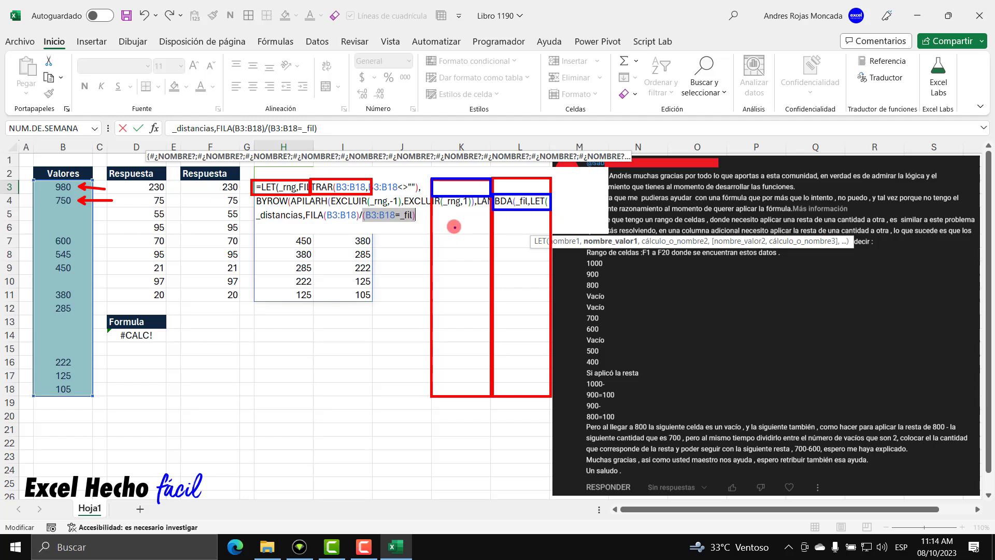
drag(461, 204, 461, 384)
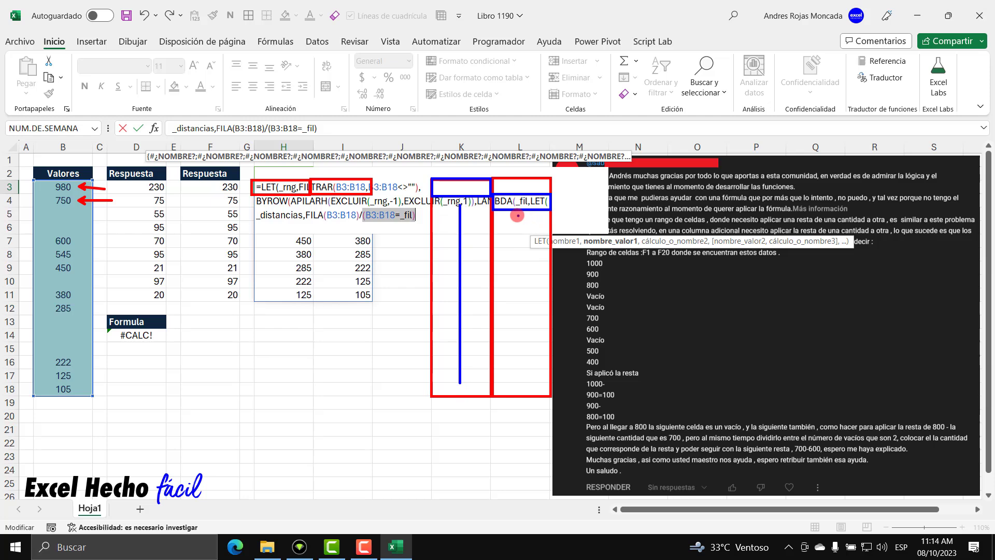
drag(518, 215, 522, 380)
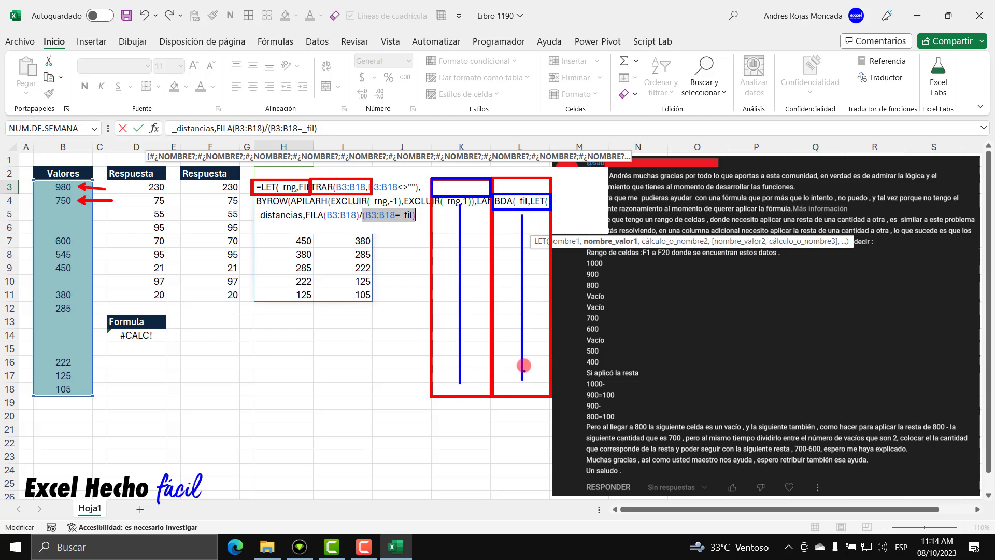
drag(505, 184, 539, 187)
drag(306, 220, 359, 219)
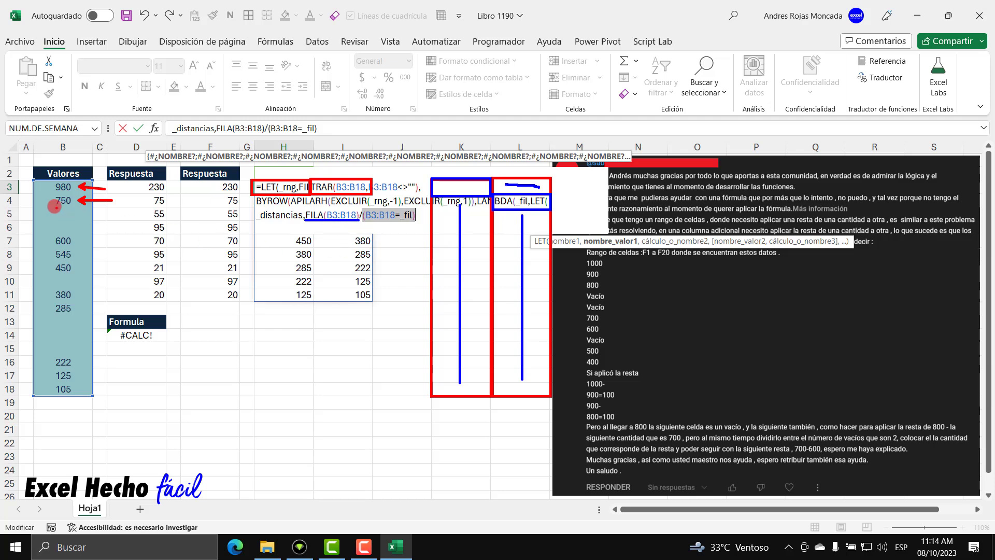
mouse_move(24, 185)
mouse_down()
mouse_move(37, 186)
mouse_move(25, 199)
mouse_move(52, 227)
mouse_move(47, 243)
mouse_up()
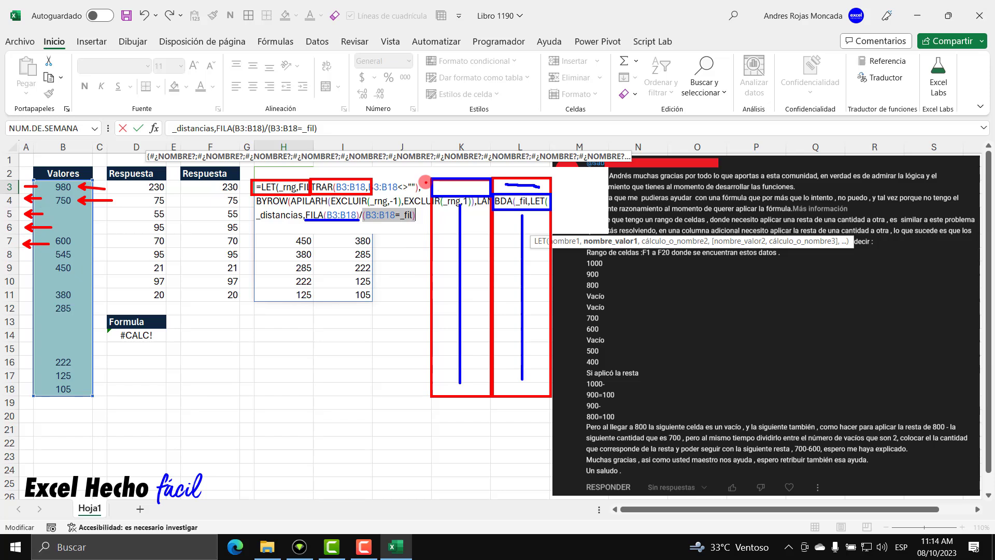
drag(425, 182, 413, 168)
drag(555, 201, 580, 197)
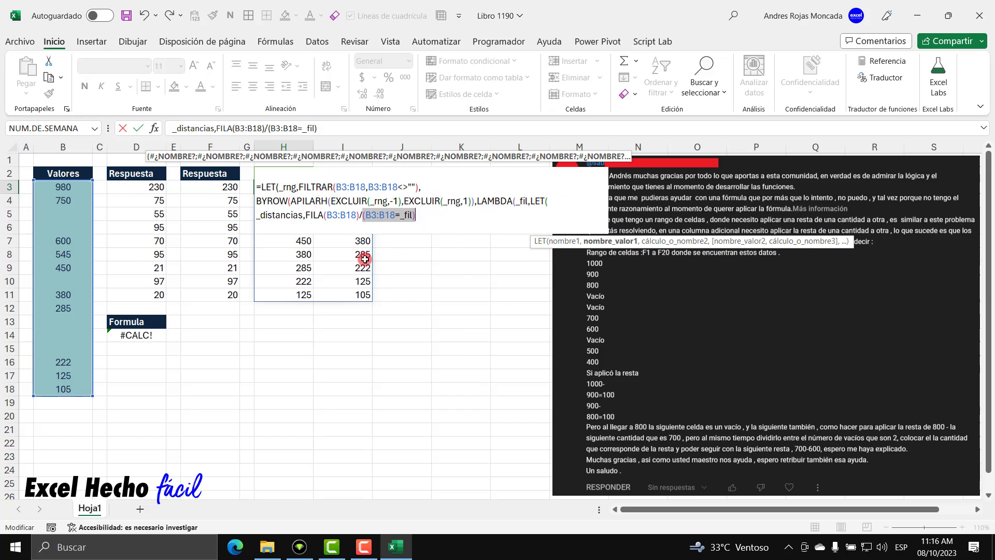
Step: Check the FILA(B3:B18)/(B3:B18=_fil) result, then insert AGREGAR( in front of FILA
click(307, 214)
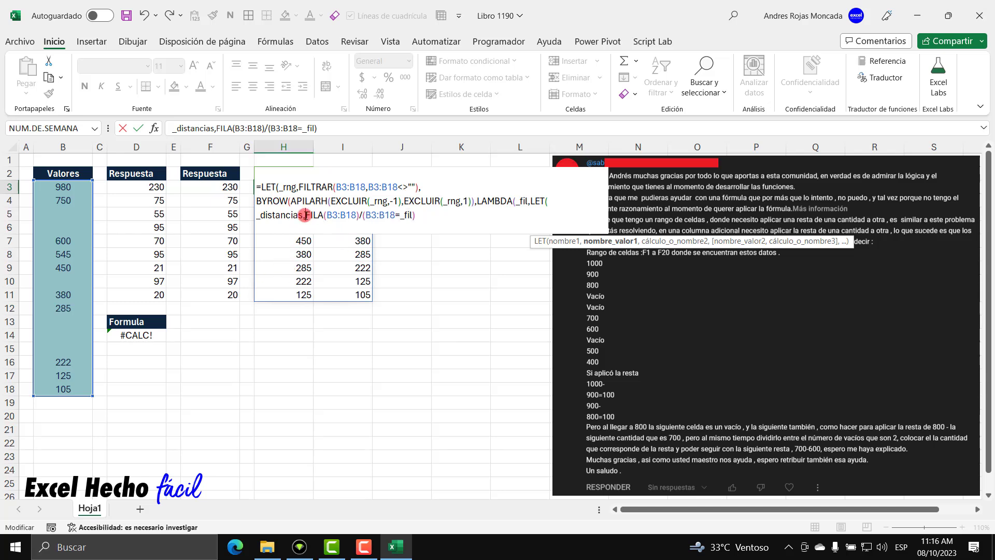
drag(306, 215, 490, 219)
click(305, 213)
text(AGREGAR)
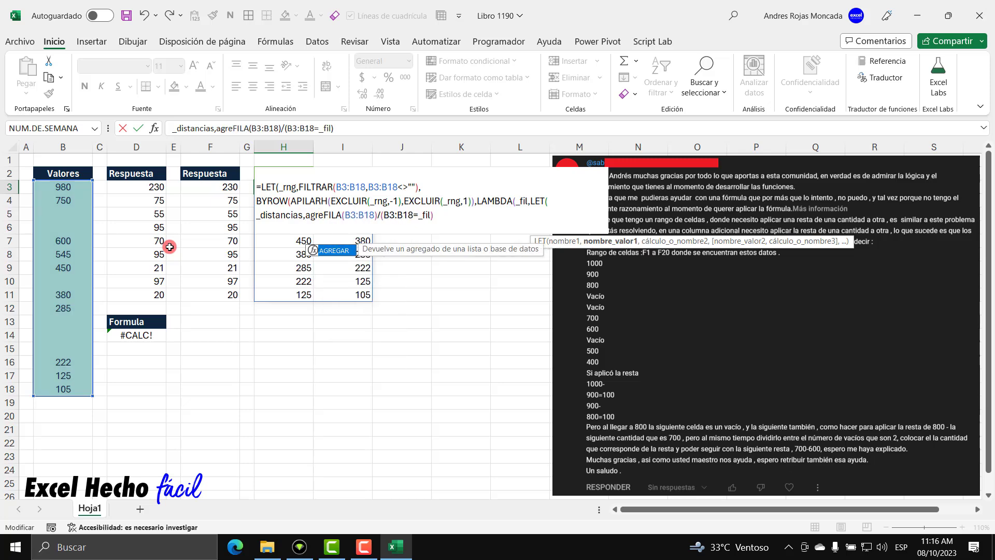
text(()
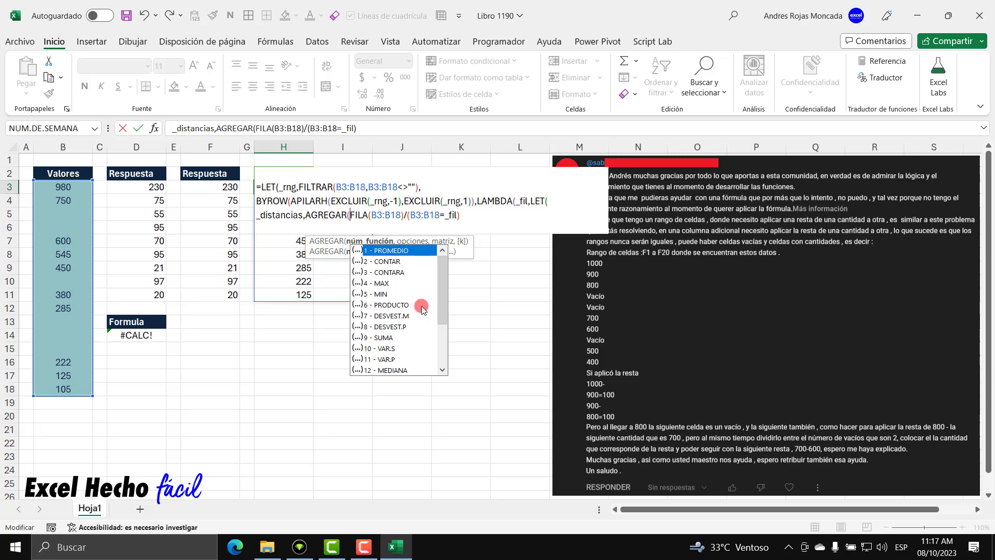
Step: Set AGREGAR's first argument to function number 15 (K.ESIMO.MENOR)
drag(442, 264, 446, 349)
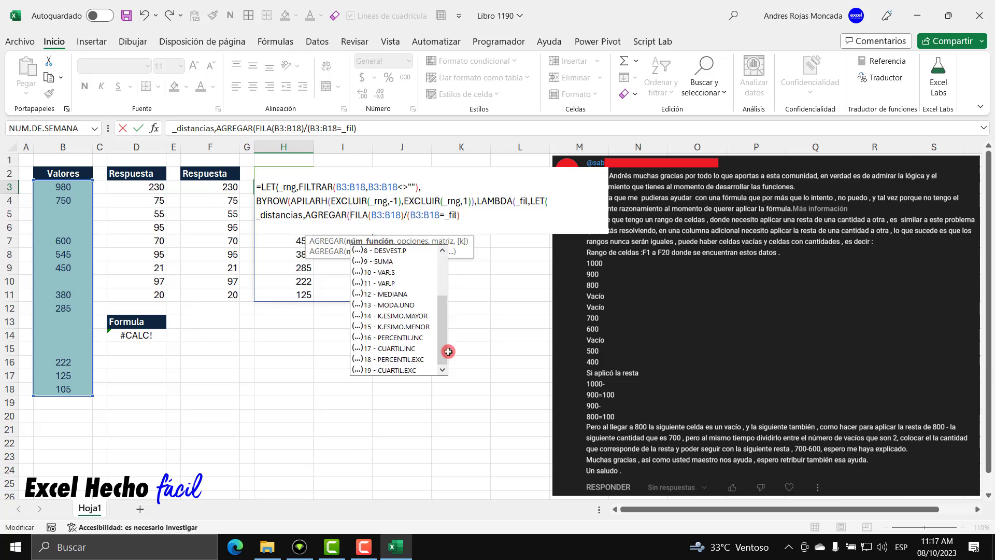
double_click(397, 326)
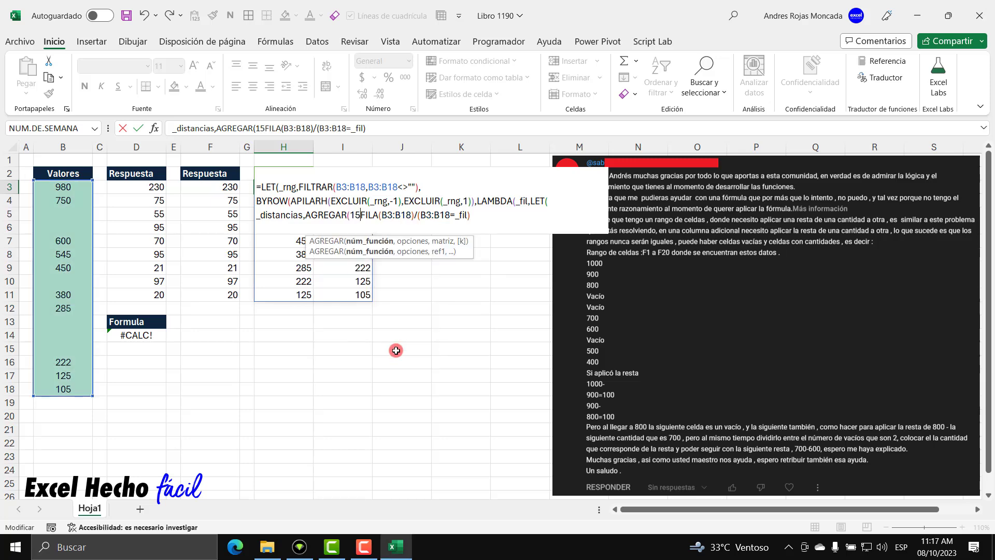
text(,)
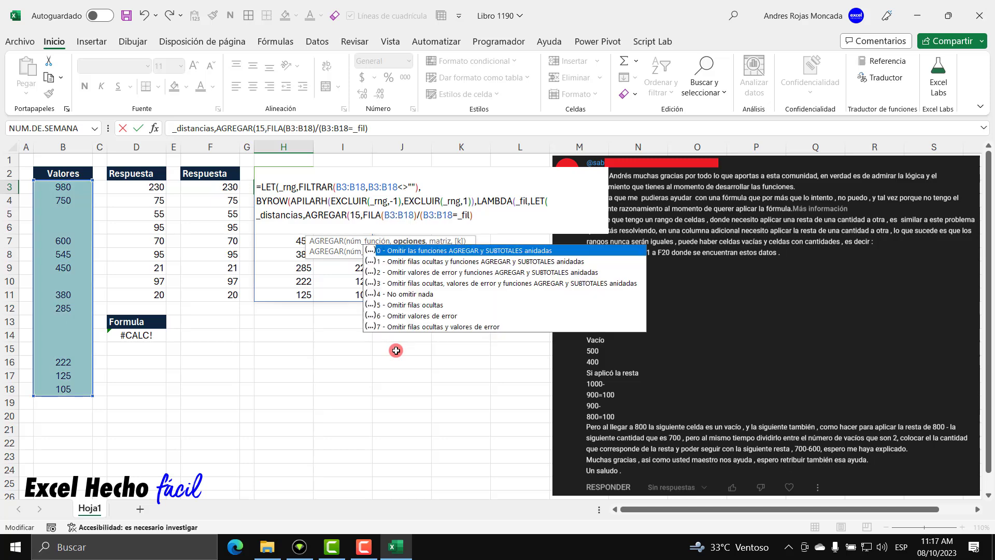
key(BackSpace)
key(BackSpace)
key(BackSpace)
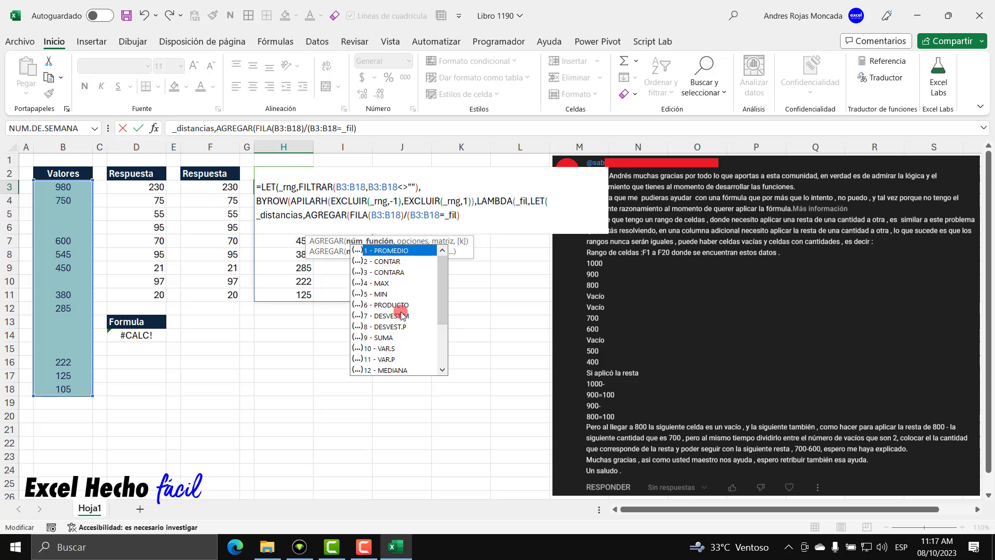
drag(444, 263, 443, 306)
click(380, 328)
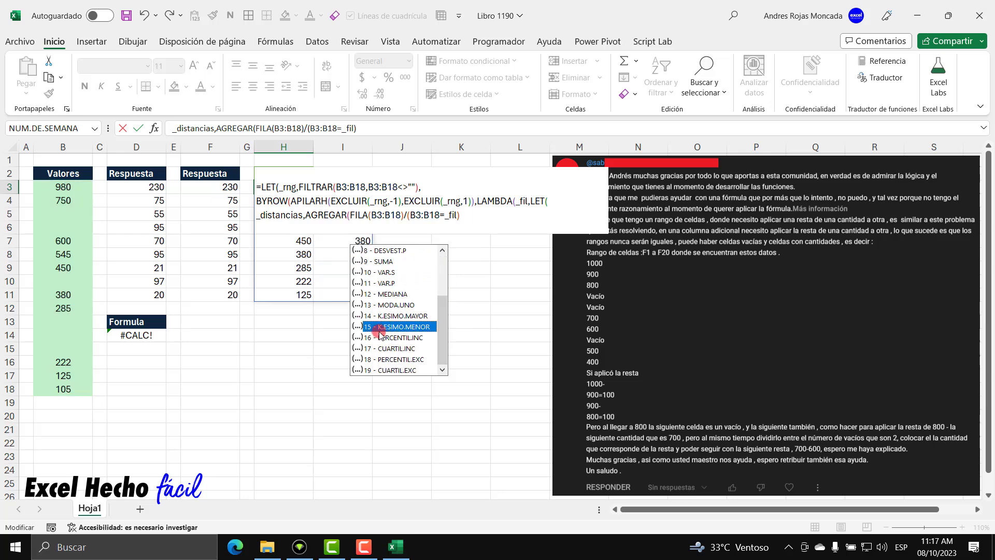
double_click(409, 327)
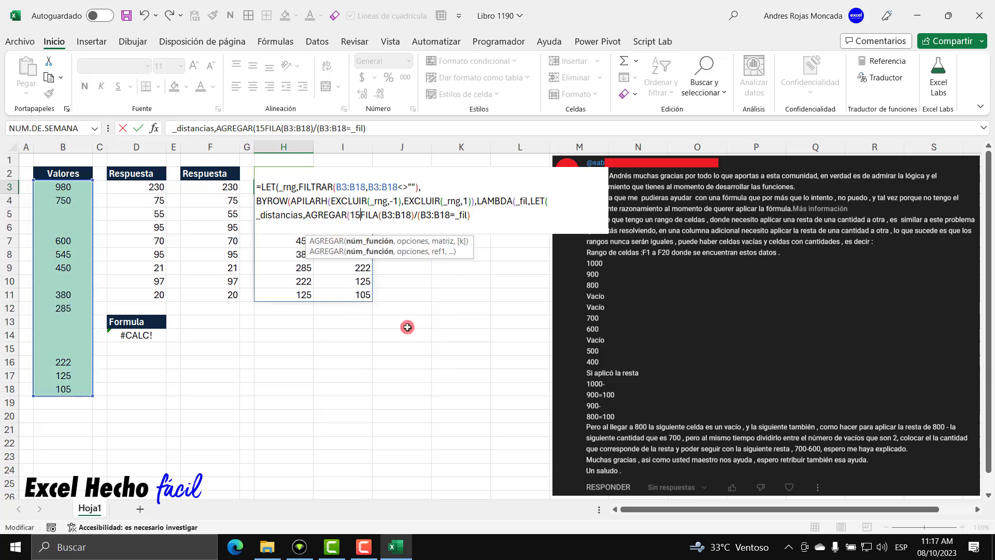
text(,)
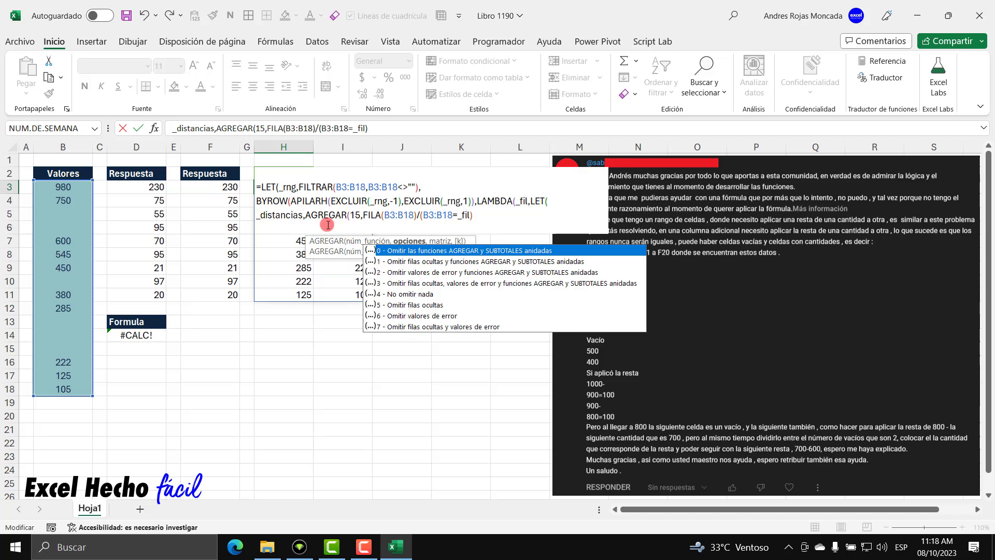
Step: Add option 6 (ignore error values) after 15 and preview the B3:B18=_fil comparison
double_click(401, 312)
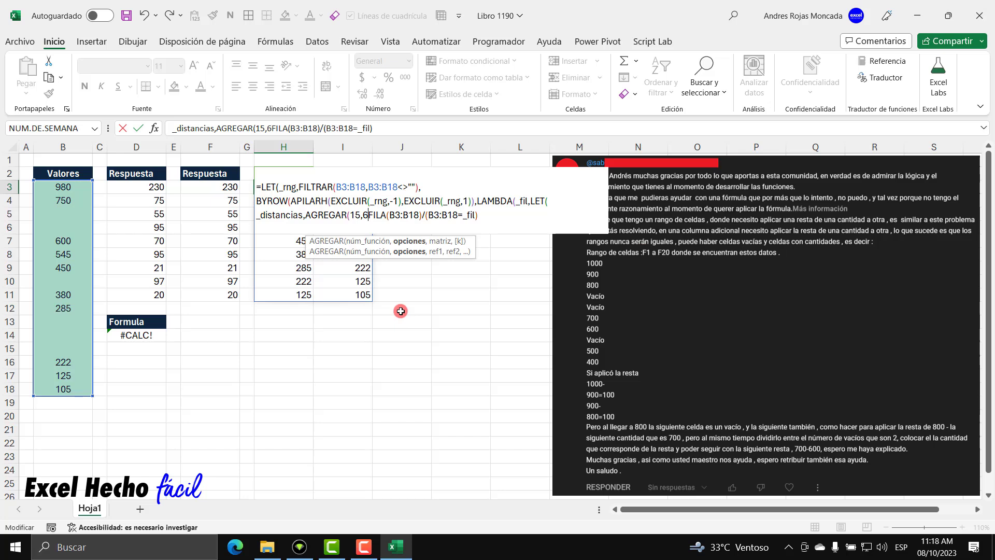
text(,)
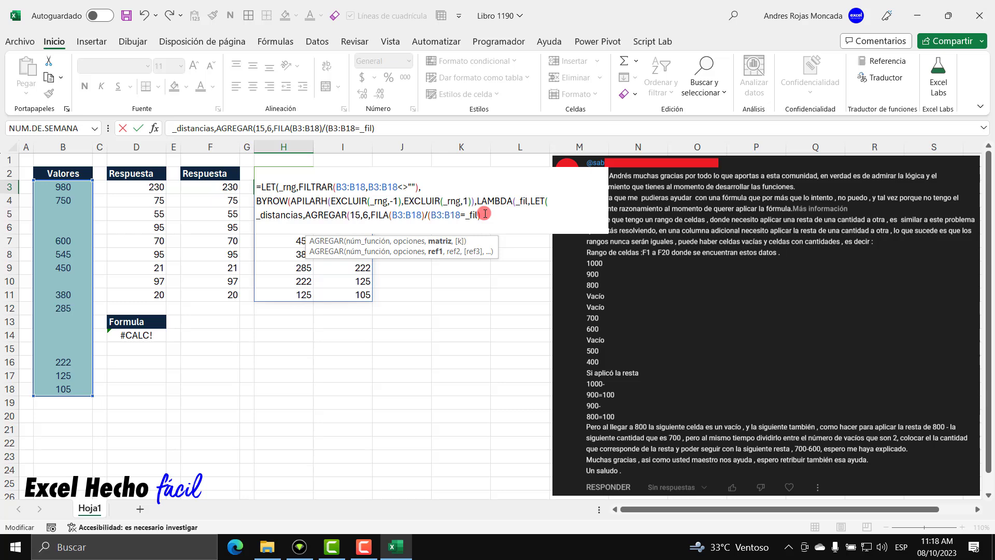
drag(479, 214, 430, 215)
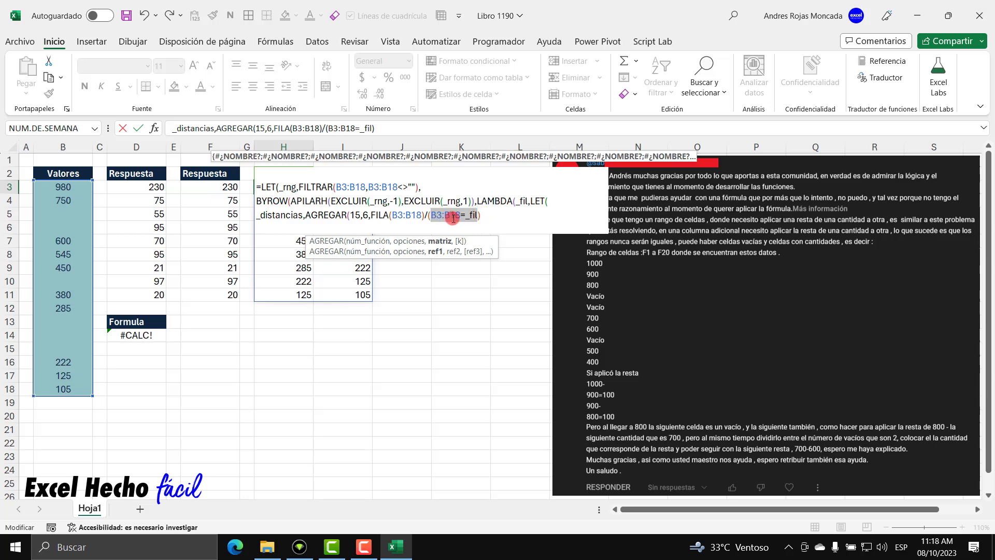
click(477, 215)
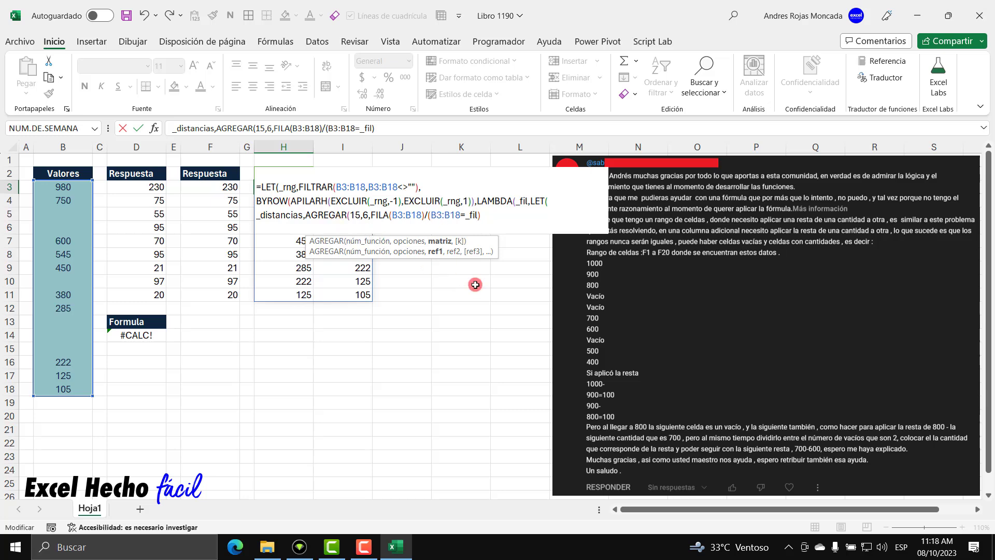
Step: After the division, add a comma and start AGREGAR's k argument with {2
click(489, 219)
text(,)
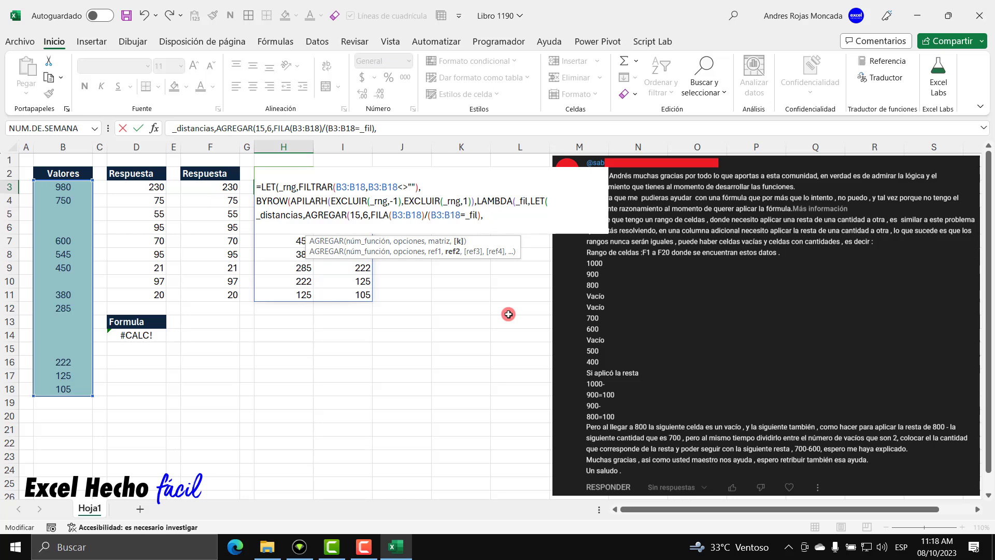
text(2,1)
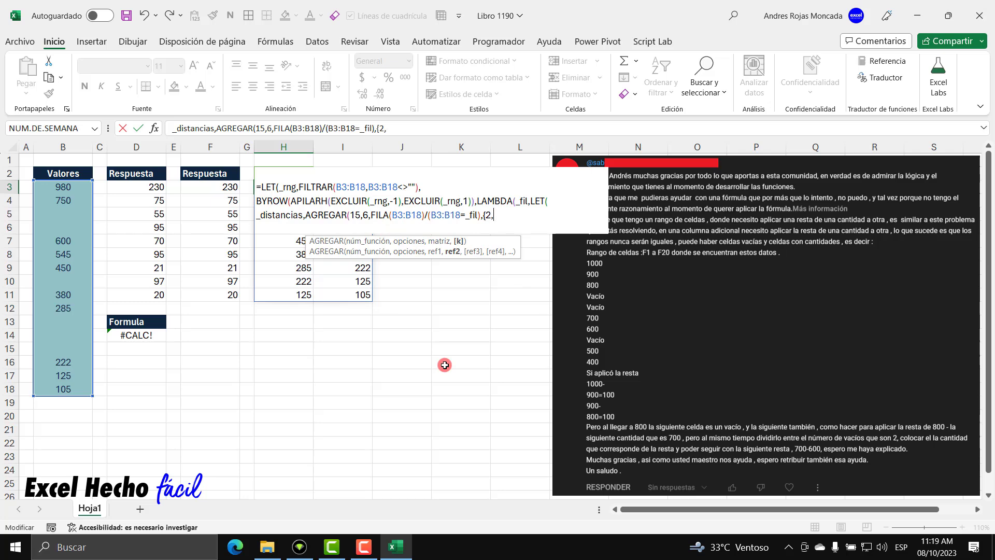
Step: Complete AGREGAR's k argument as {2,1} in H3's formula and close the AGREGAR call
text(1)
double_click(496, 215)
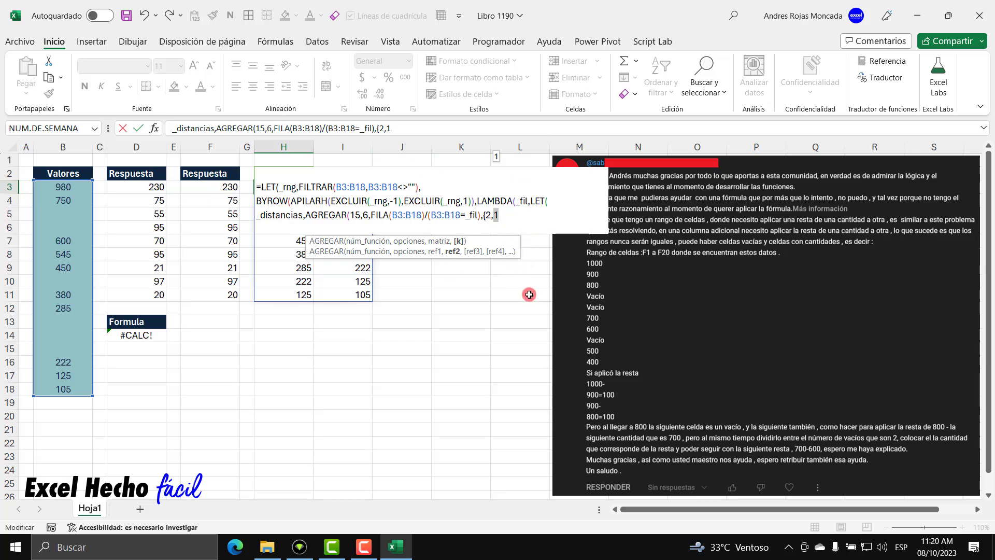
click(511, 218)
drag(504, 215, 484, 215)
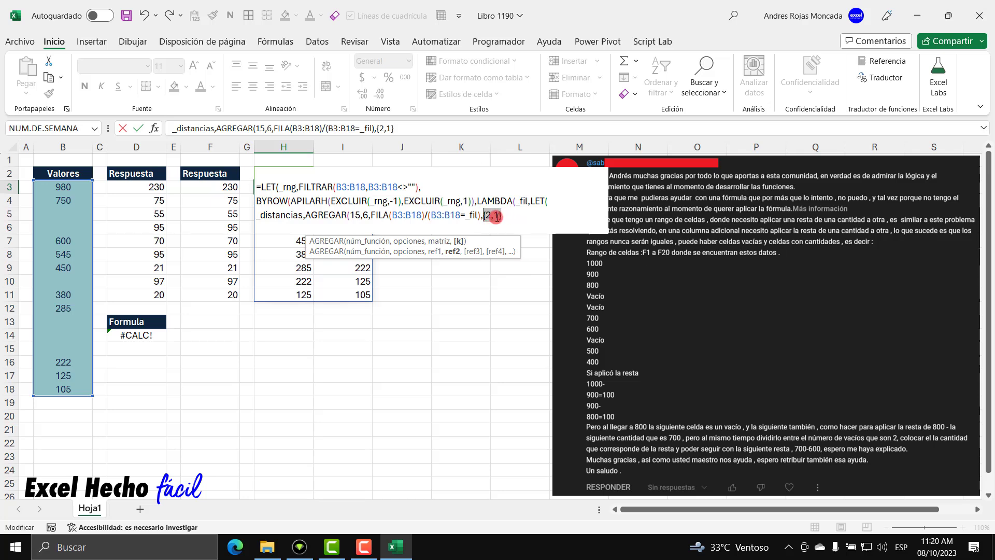
click(503, 215)
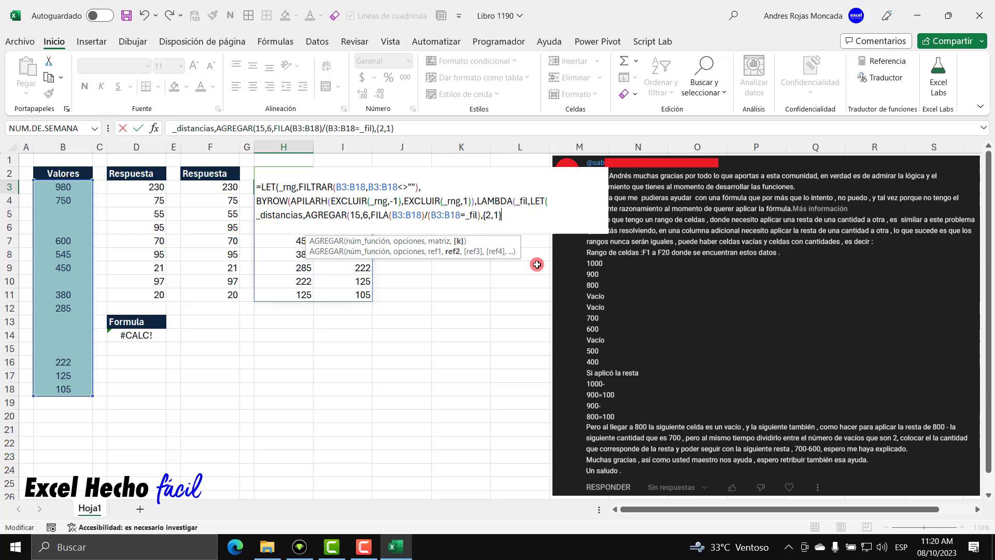
text()*)
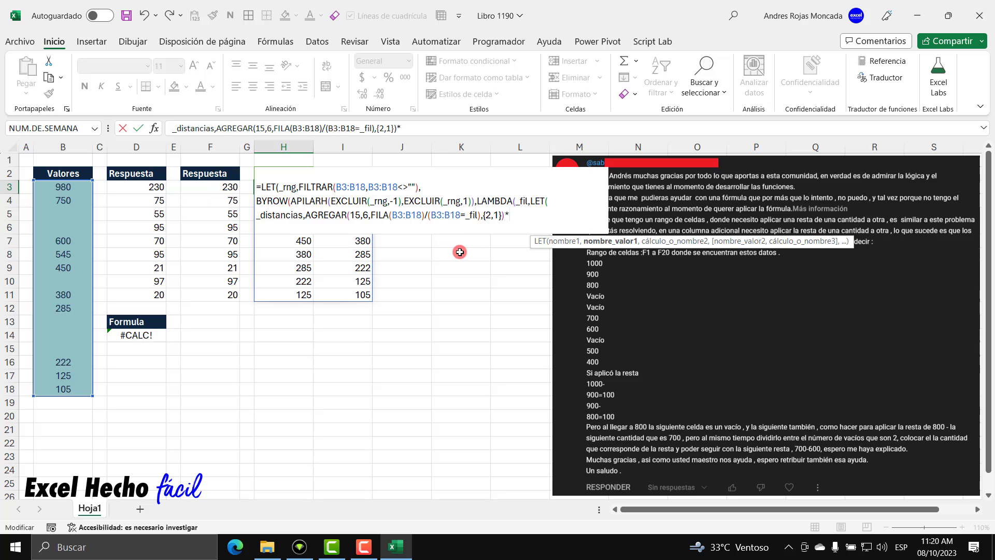
Step: Multiply the AGREGAR row positions by {1,-1} and wrap the product in SUMA()
text({)
text(1,-1)
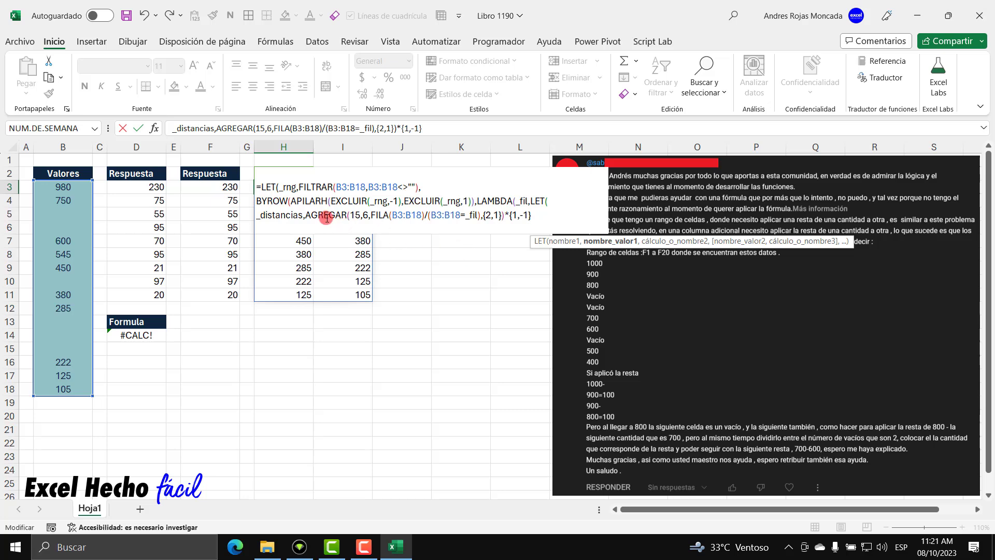
drag(305, 214, 512, 215)
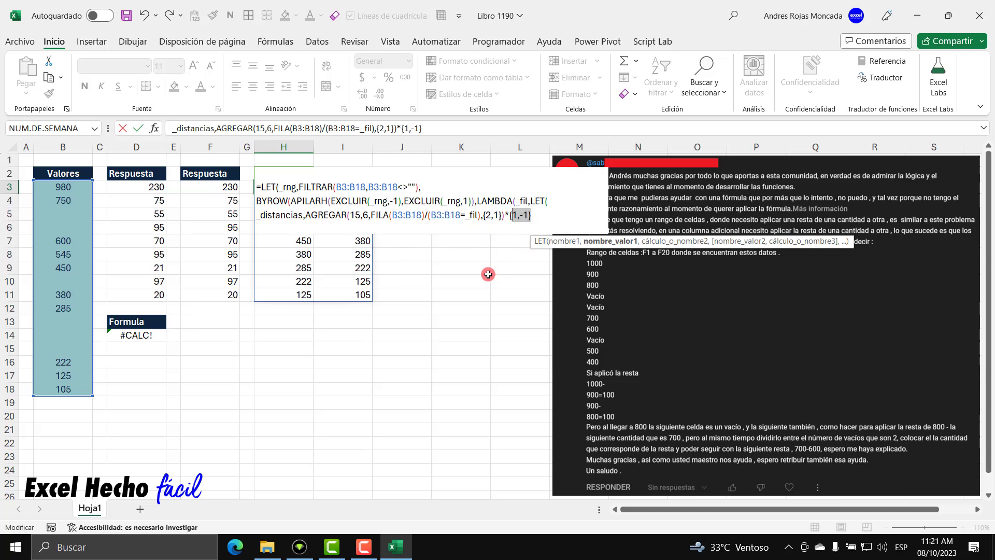
click(307, 216)
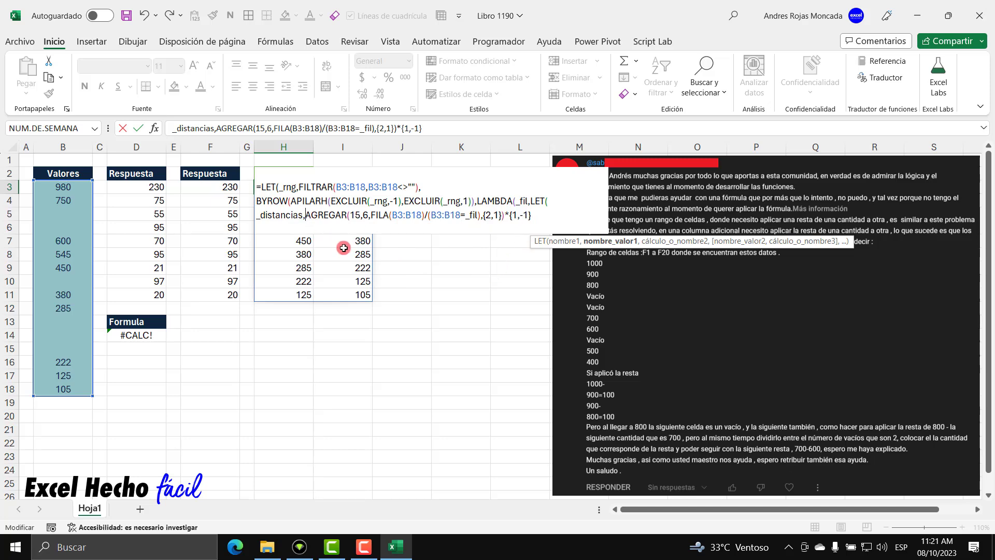
text(suSUMA()
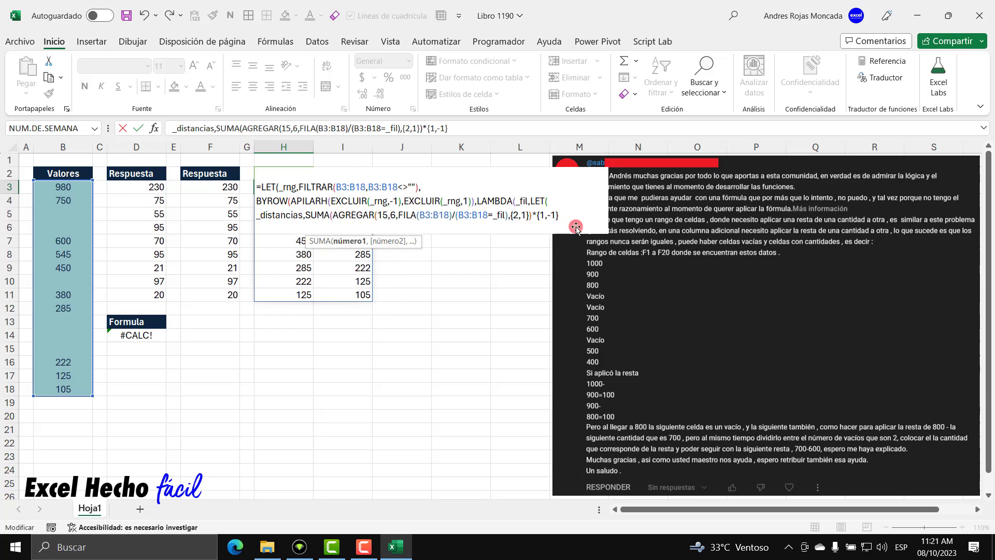
text()-1)
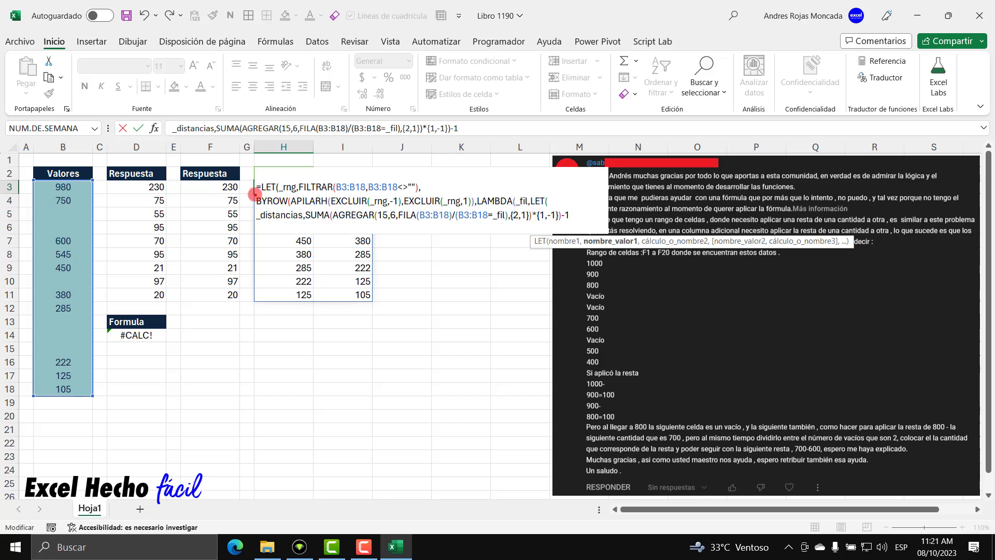
drag(254, 193, 372, 209)
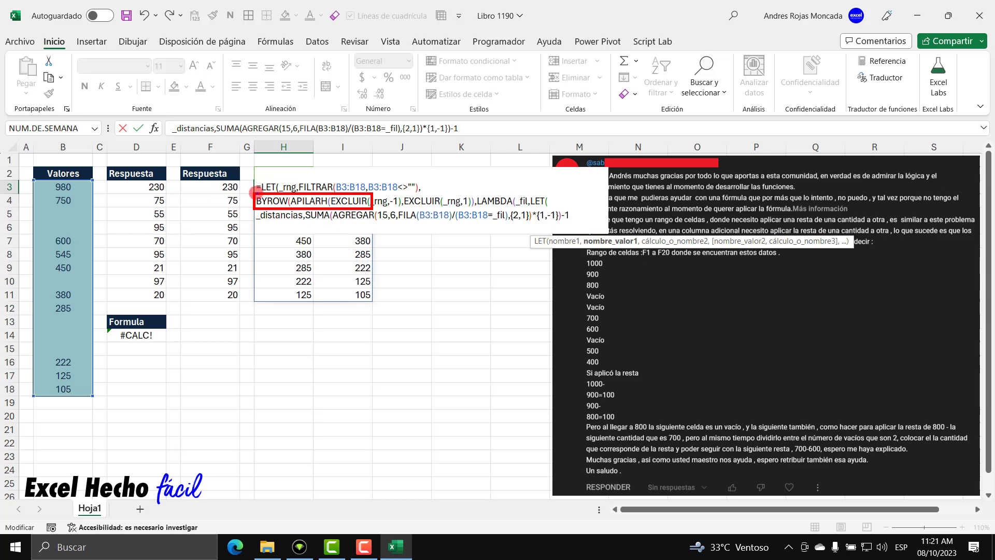
drag(254, 194, 373, 210)
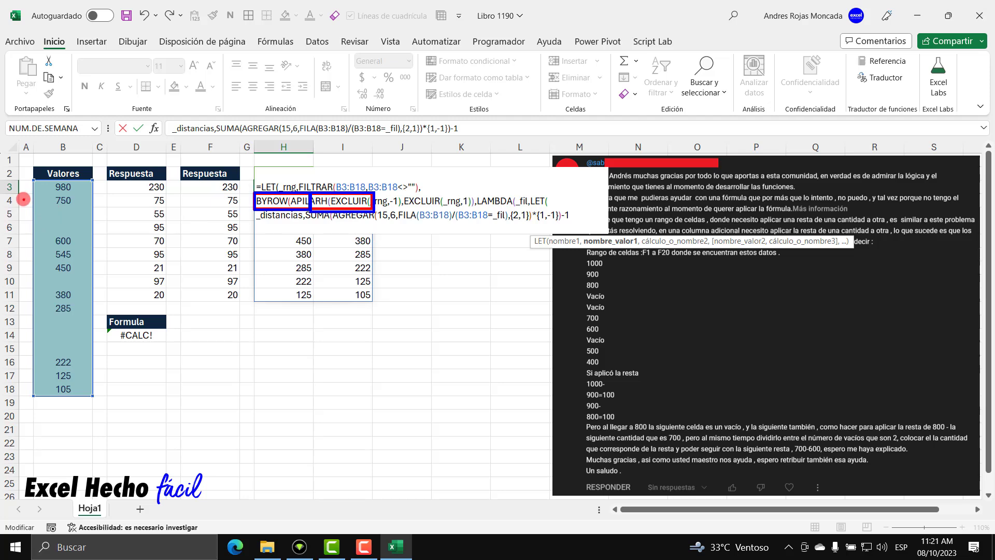
drag(24, 198, 33, 199)
drag(21, 240, 44, 240)
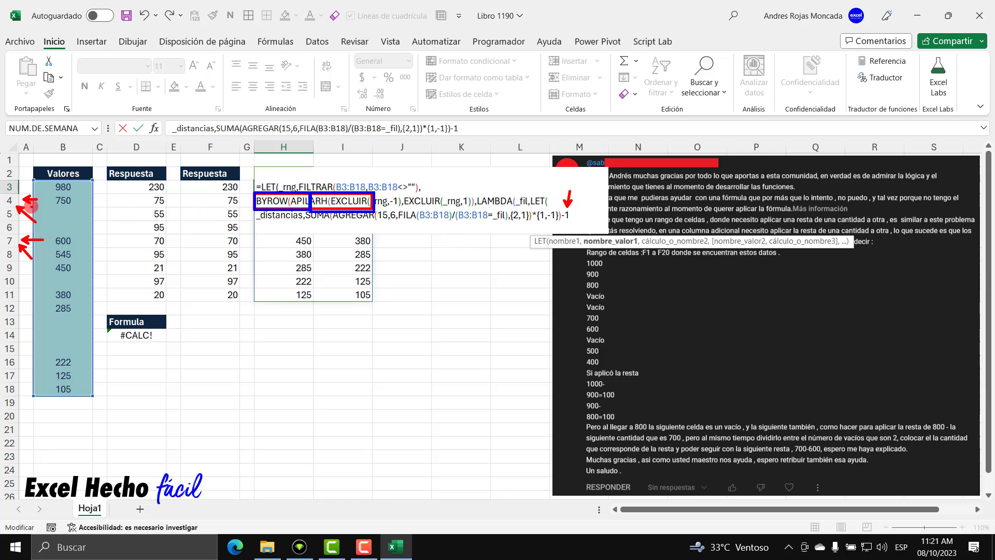
drag(32, 207, 83, 230)
key(ctrl+z)
drag(34, 206, 94, 234)
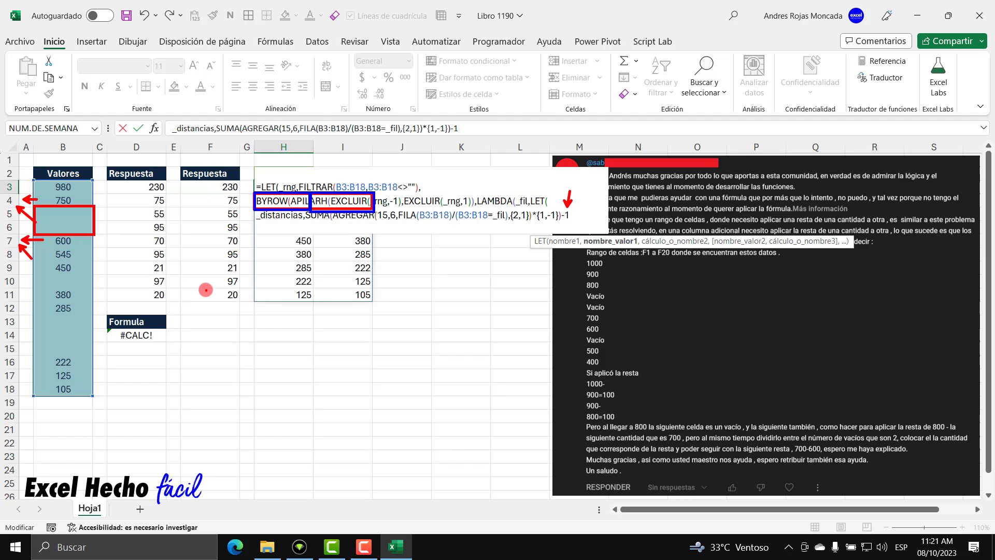
key(Escape)
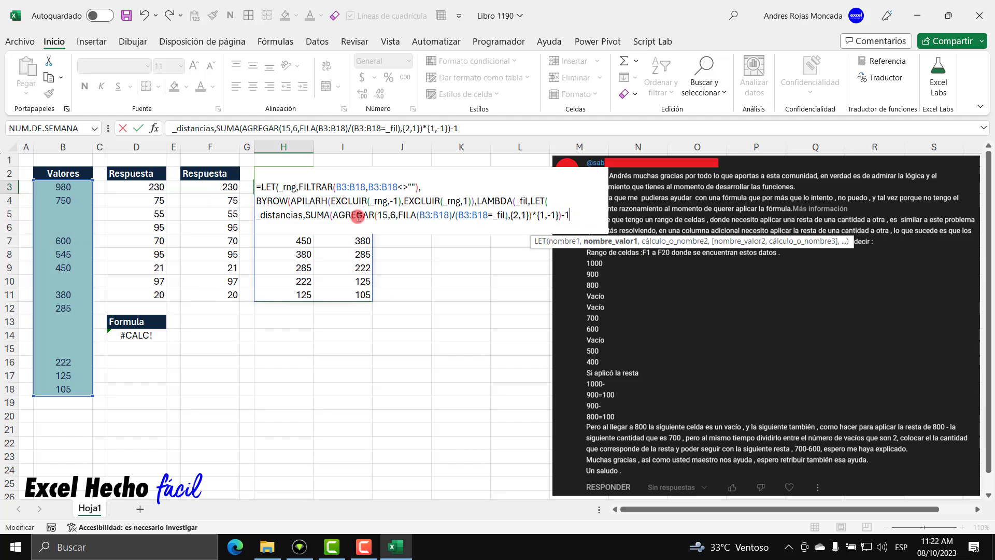
Step: End the _distancias definition with a comma and start a new line defining _diferencias as _fil*
drag(306, 214, 570, 215)
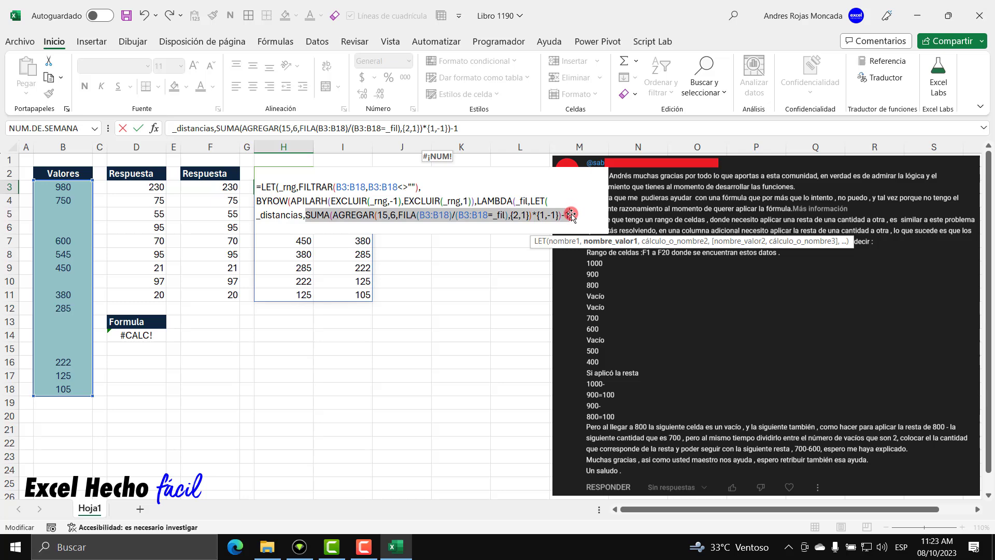
click(571, 214)
text(,)
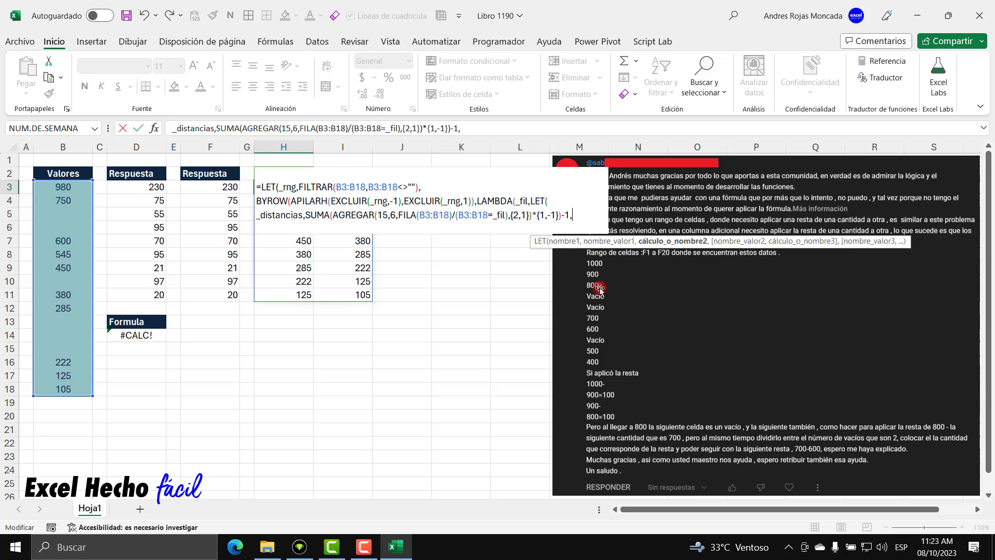
key(alt+Return)
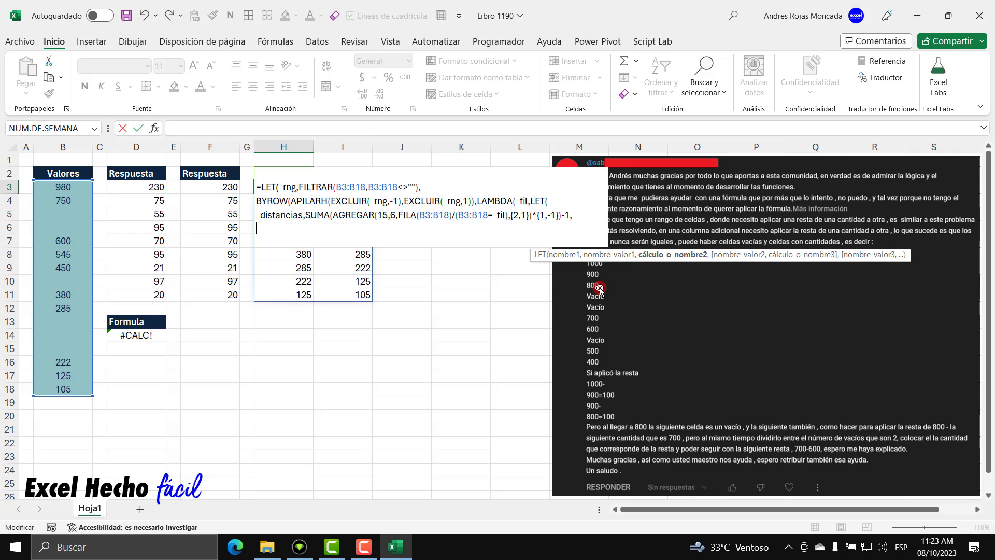
text(_)
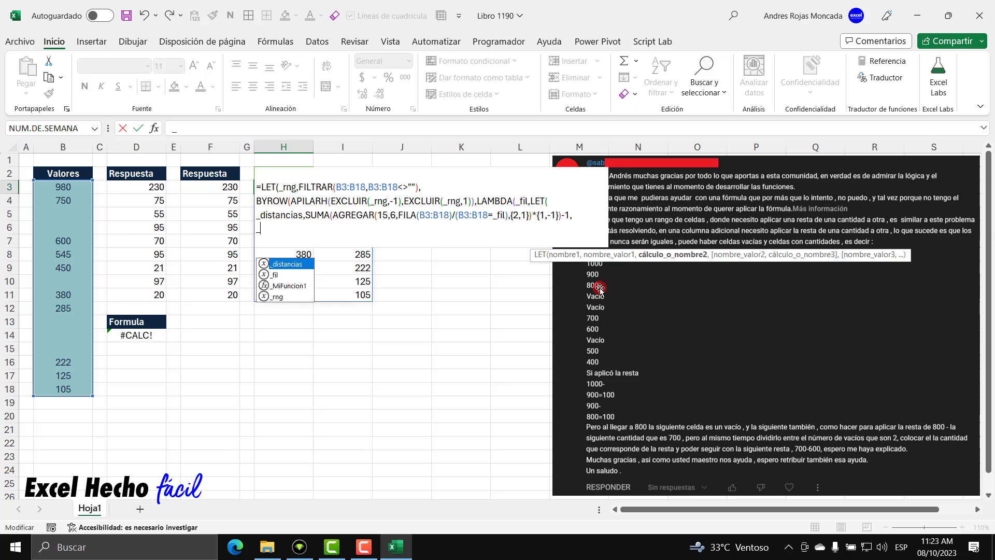
text(difer)
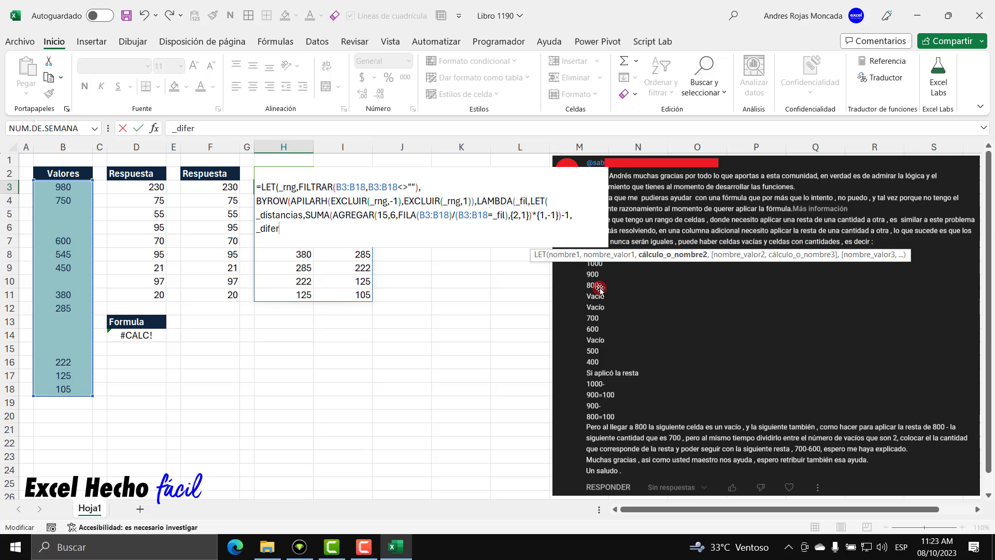
text(encias,)
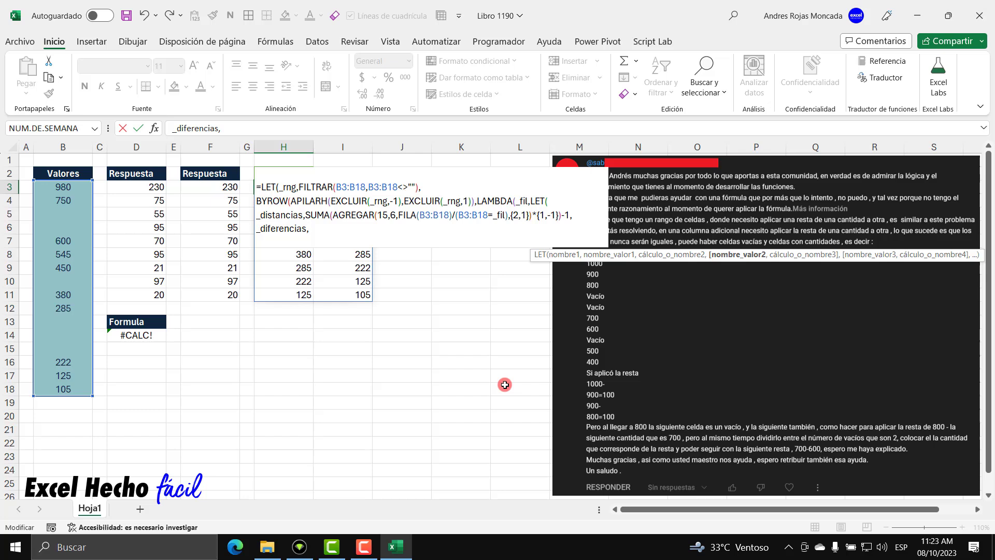
text(_fil)
text(*)
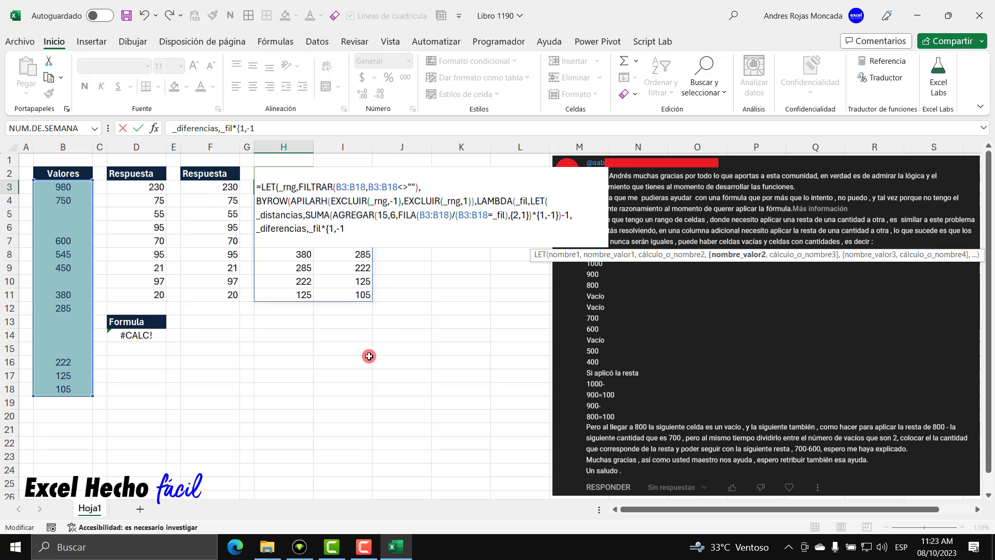
Step: Complete the _diferencias definition as SUMA(_fil*{1,-1}) followed by a comma
text(})
key(Left)
key(Left)
key(Left)
text(sum)
key(Tab)
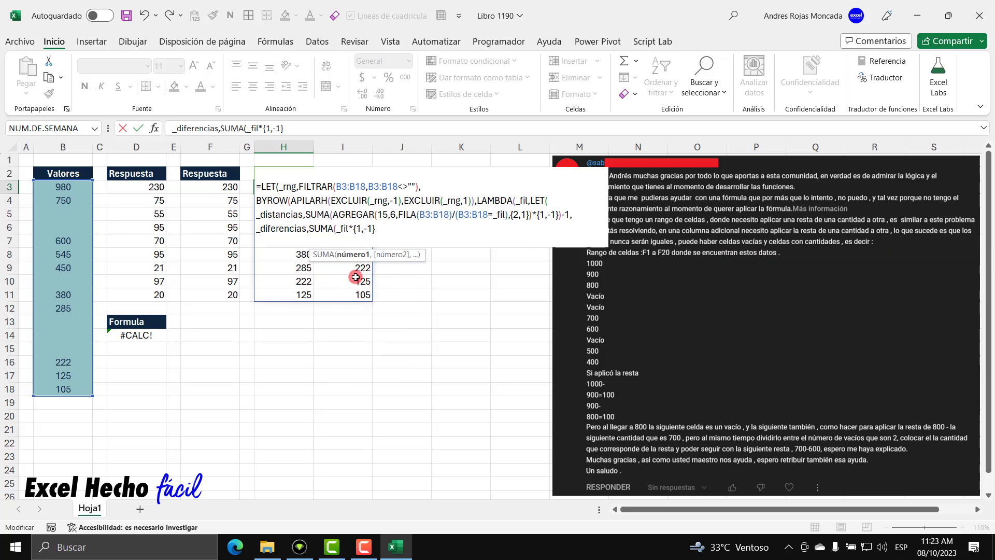
text())
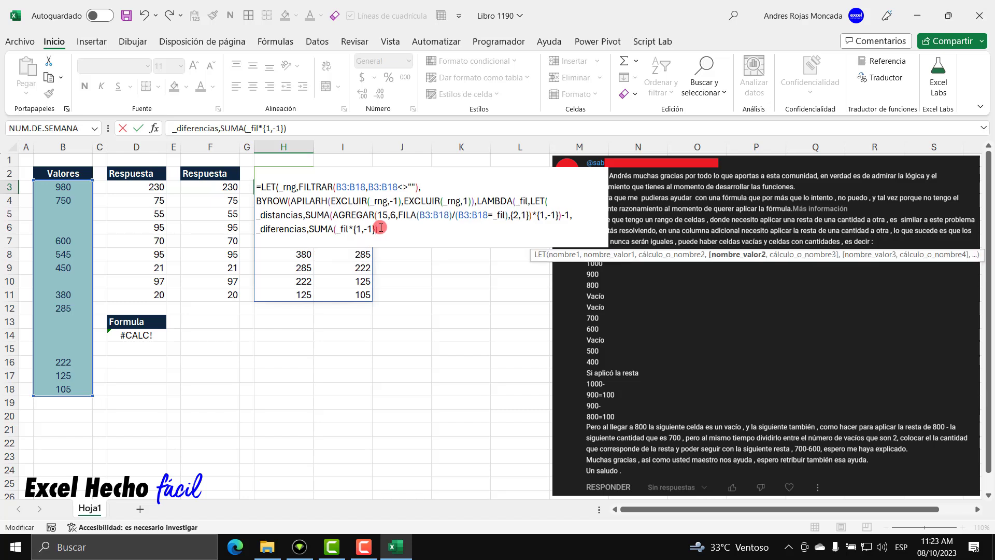
text(,)
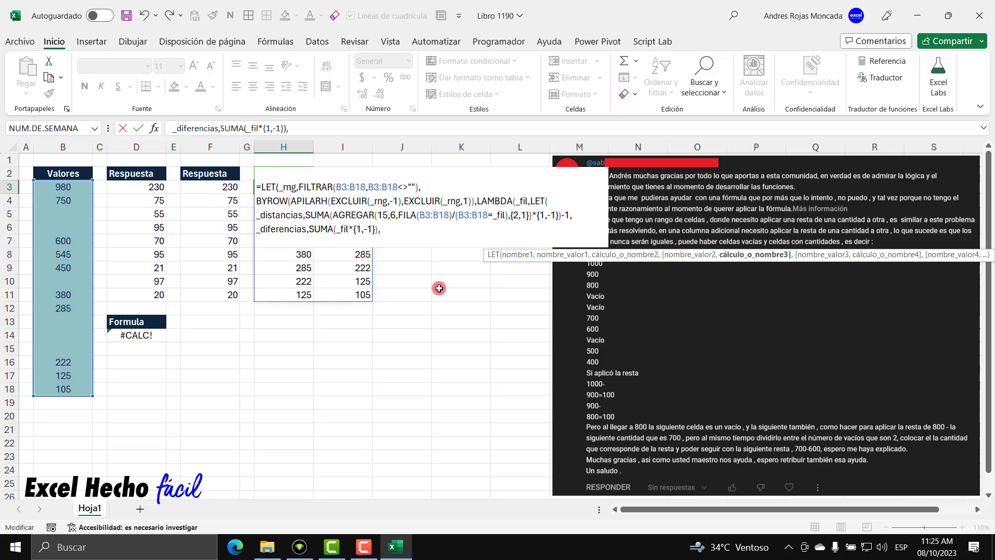
Step: Add the final calculation SI.ERROR(_diferencias/_distancias,_diferencias) using function and name autocomplete
text(si.)
key(Down)
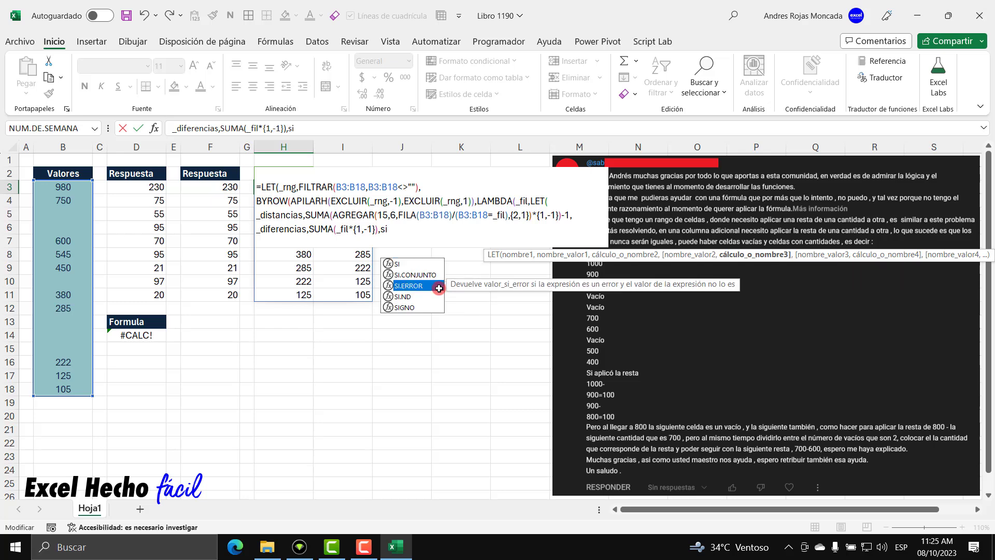
key(Tab)
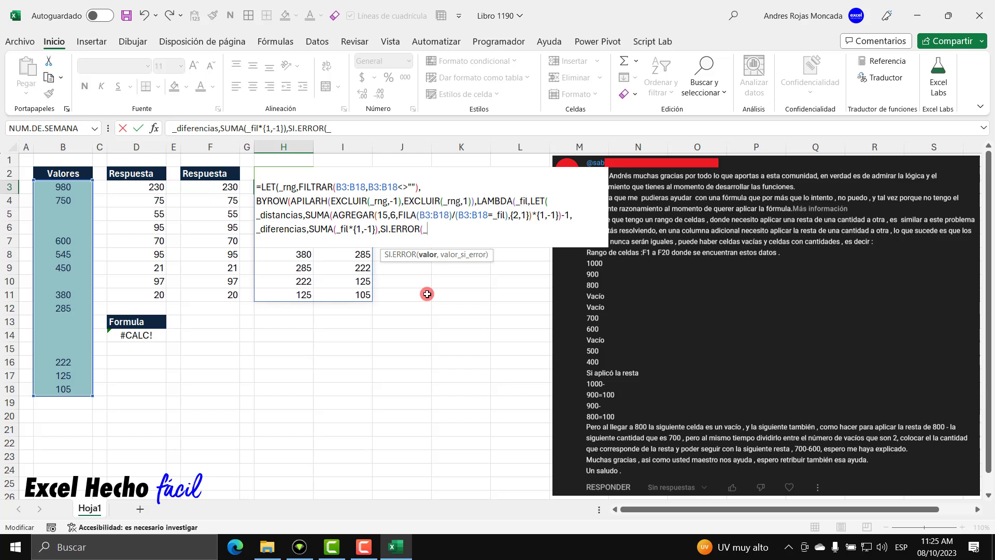
text(di)
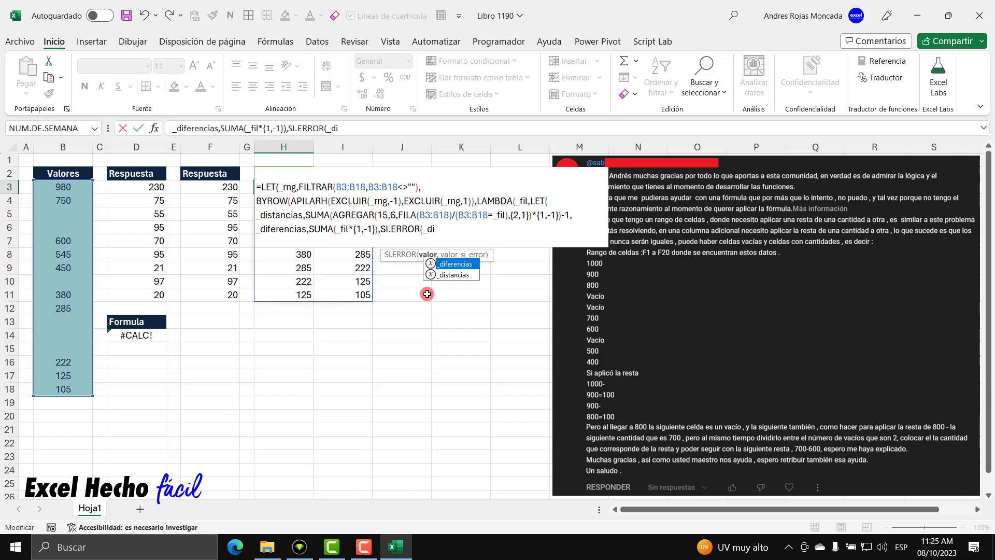
key(Tab)
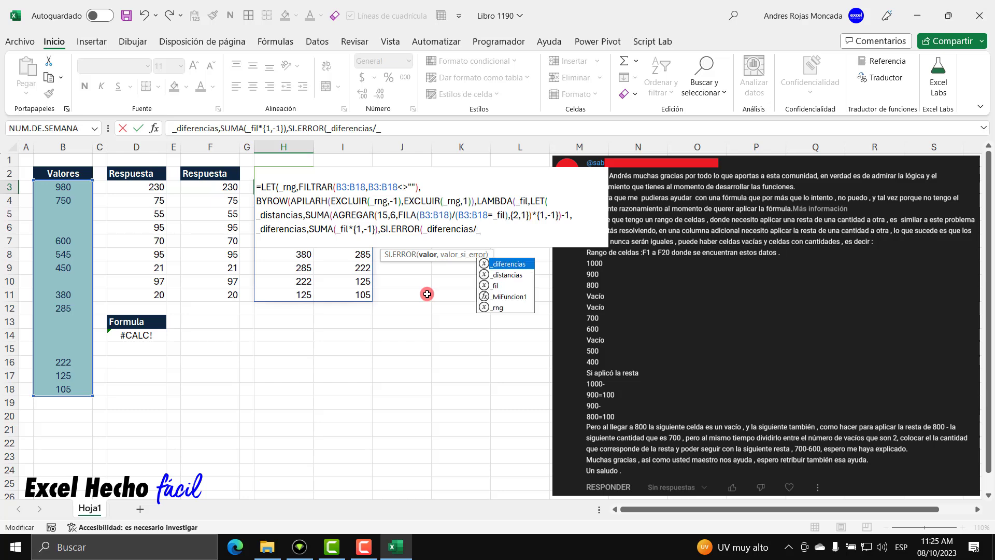
text(di)
key(Down)
key(Tab)
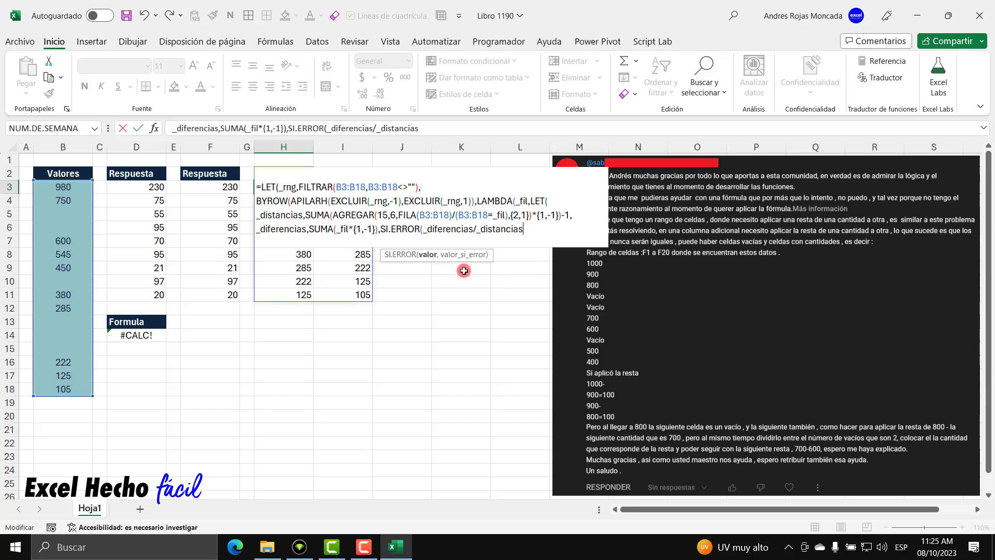
text(,_)
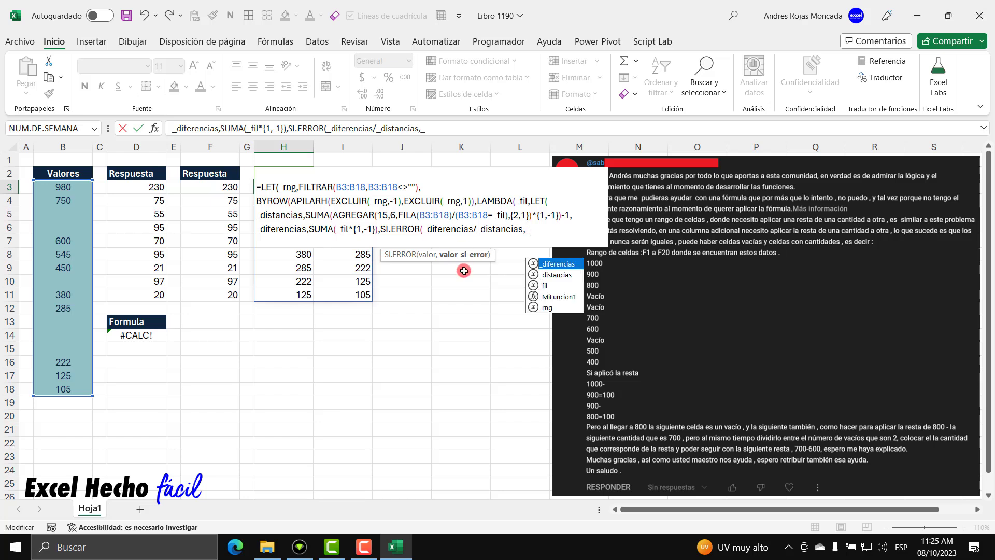
key(Tab)
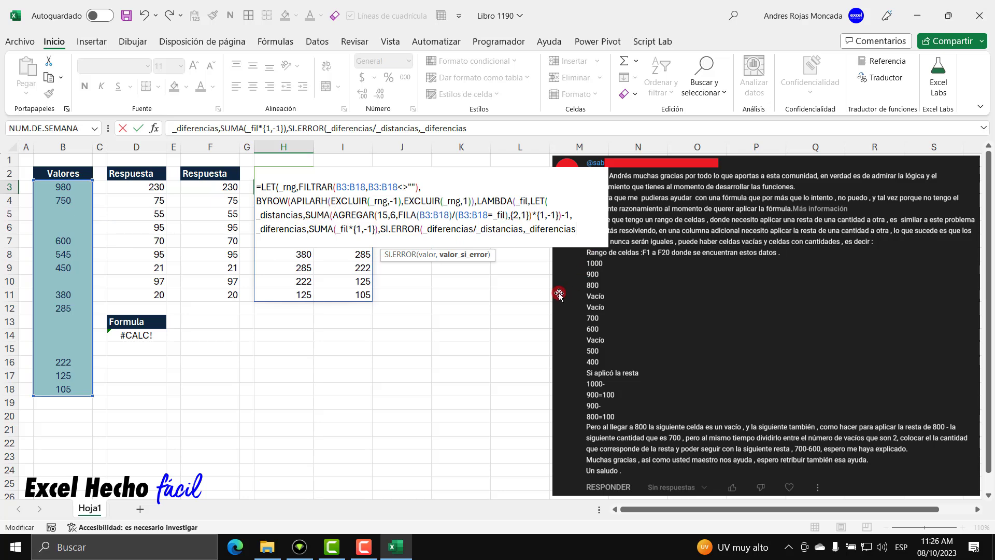
Step: Balance the closing parentheses and enter the formula, spilling 230 down to 20 in H3:H11
text())
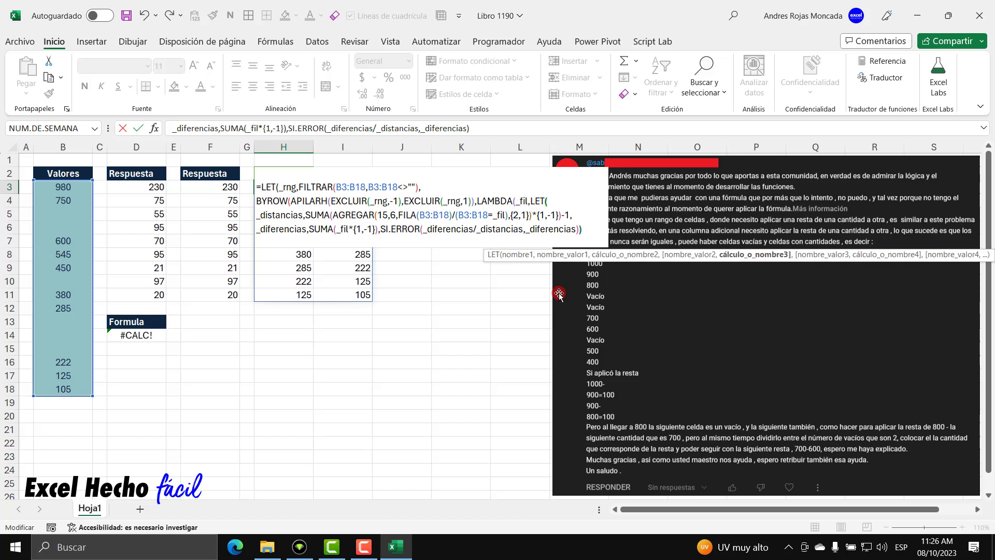
key(BackSpace)
key(BackSpace)
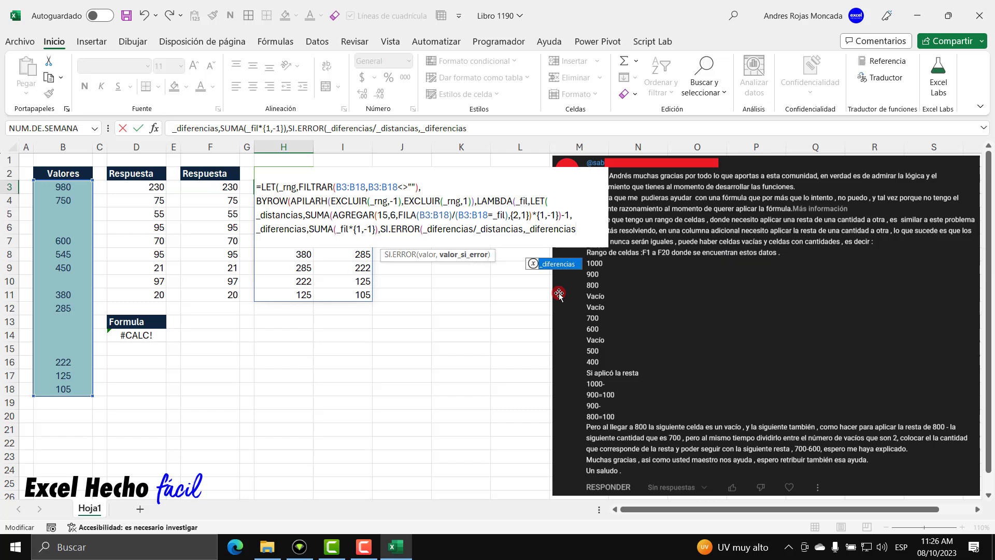
text())
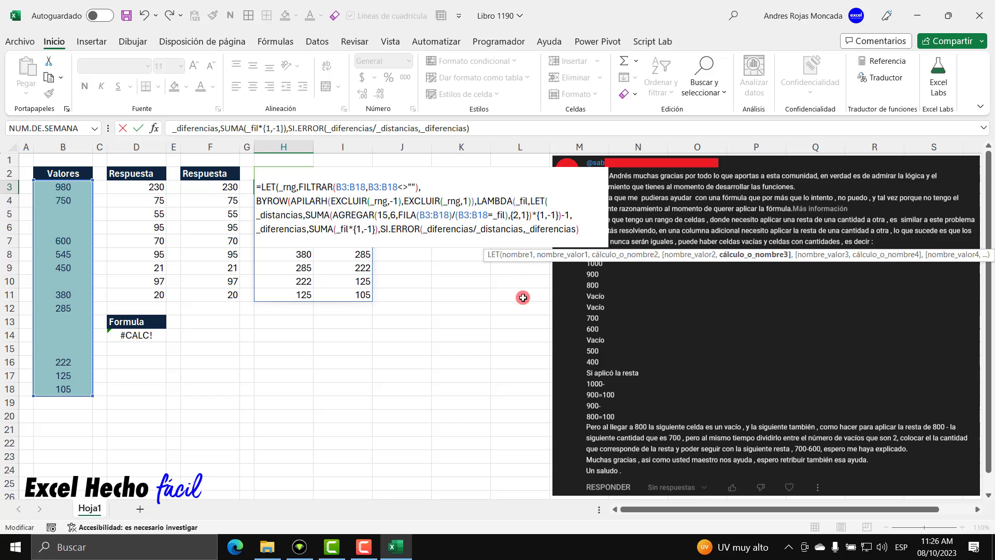
text()))
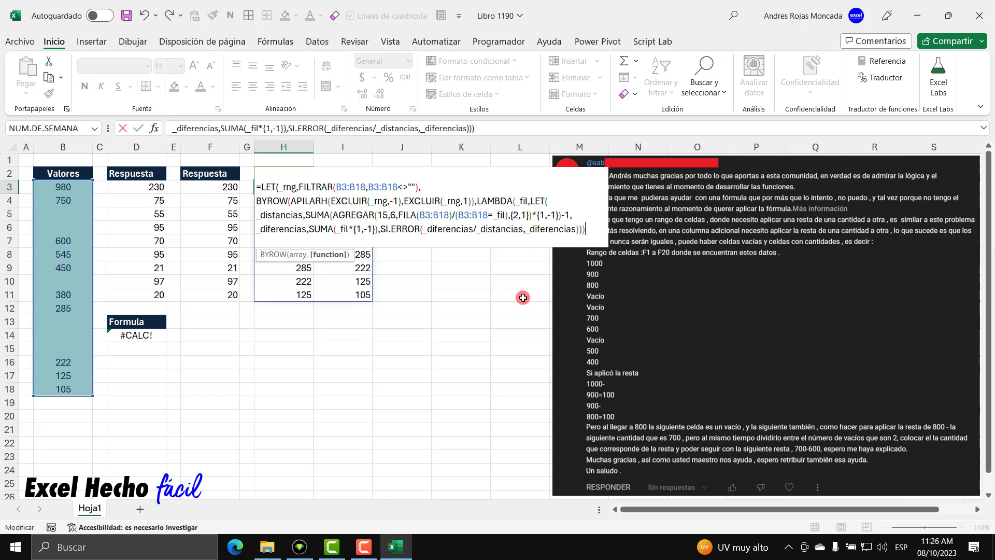
text())
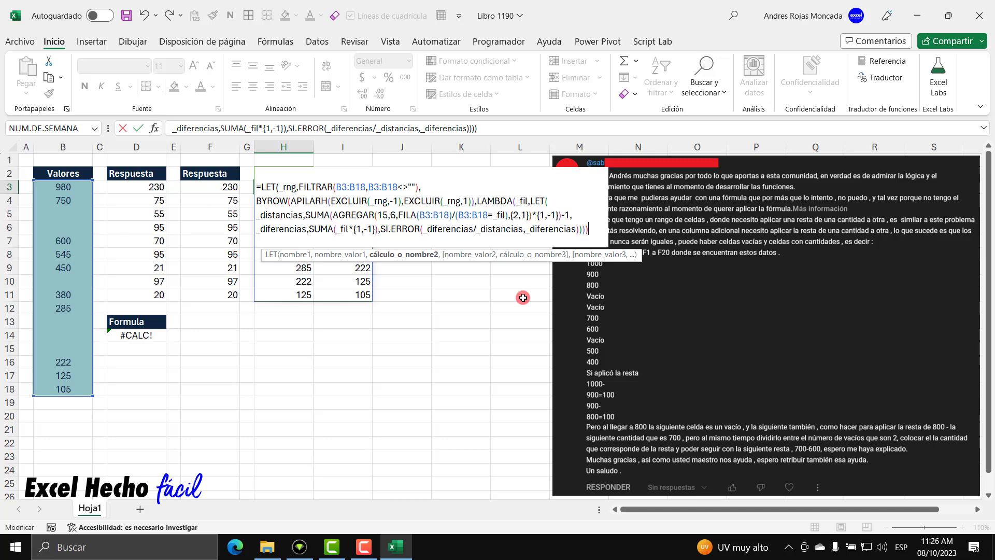
key(Return)
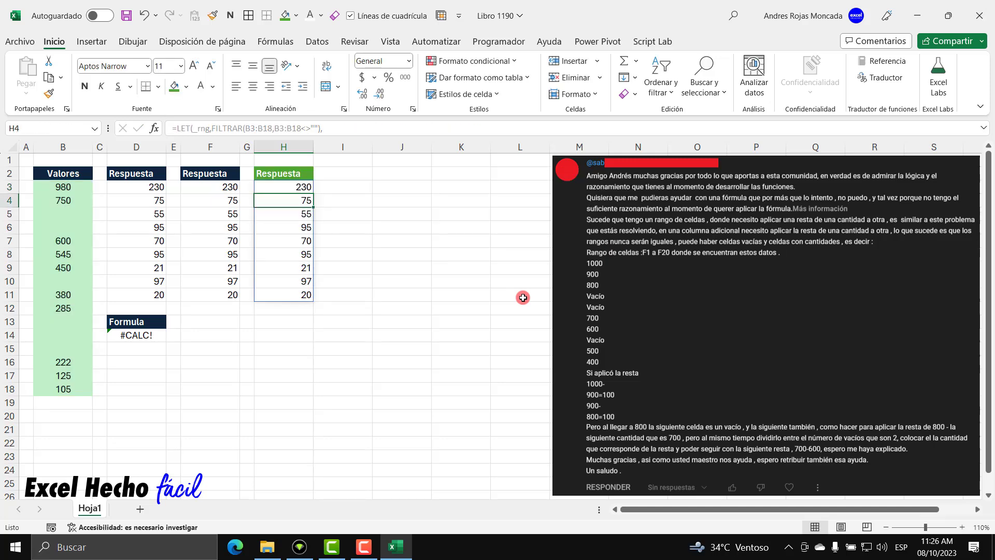
Step: Review H's spilled results and H3's formula text without changing anything
drag(305, 187, 296, 295)
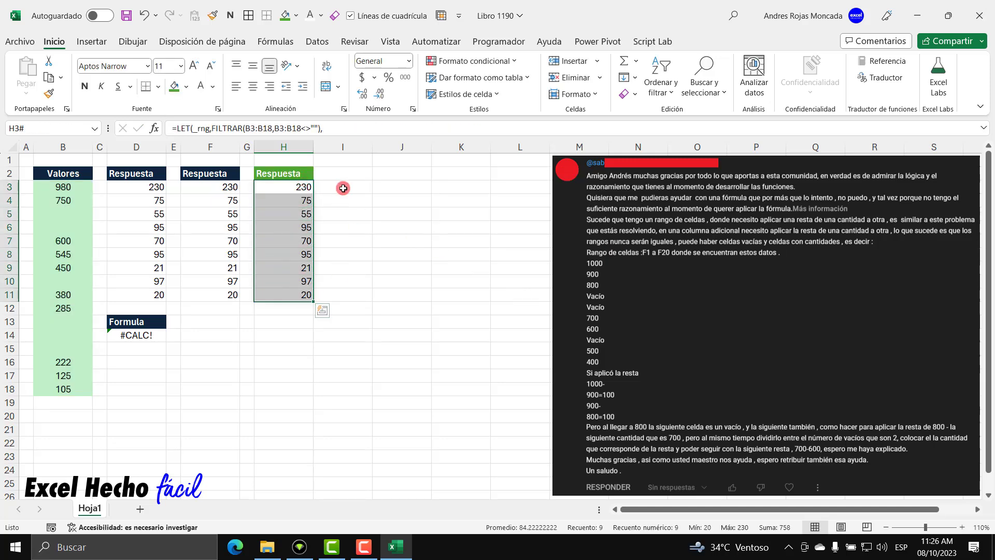
click(289, 186)
key(F2)
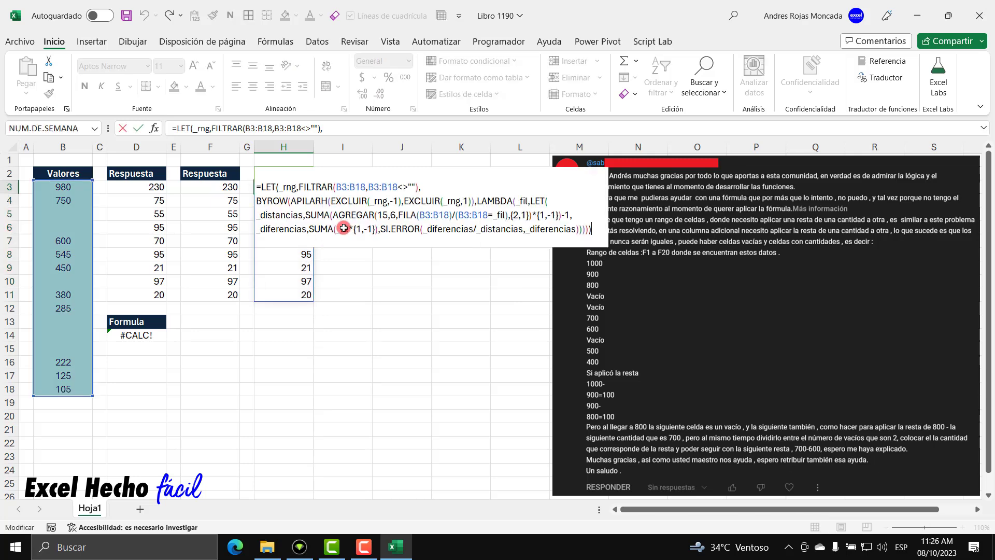
key(Escape)
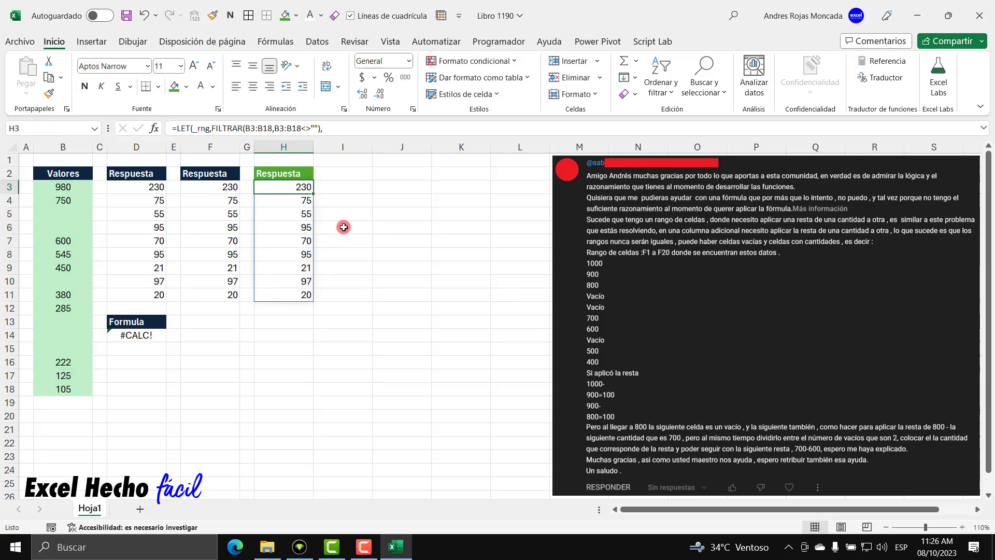
key(F2)
drag(591, 229, 102, 142)
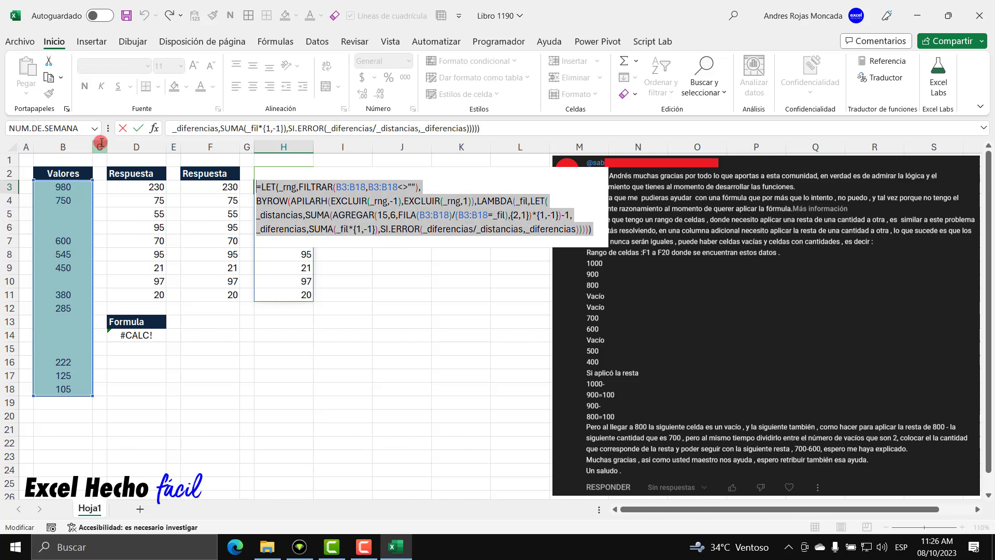
key(Escape)
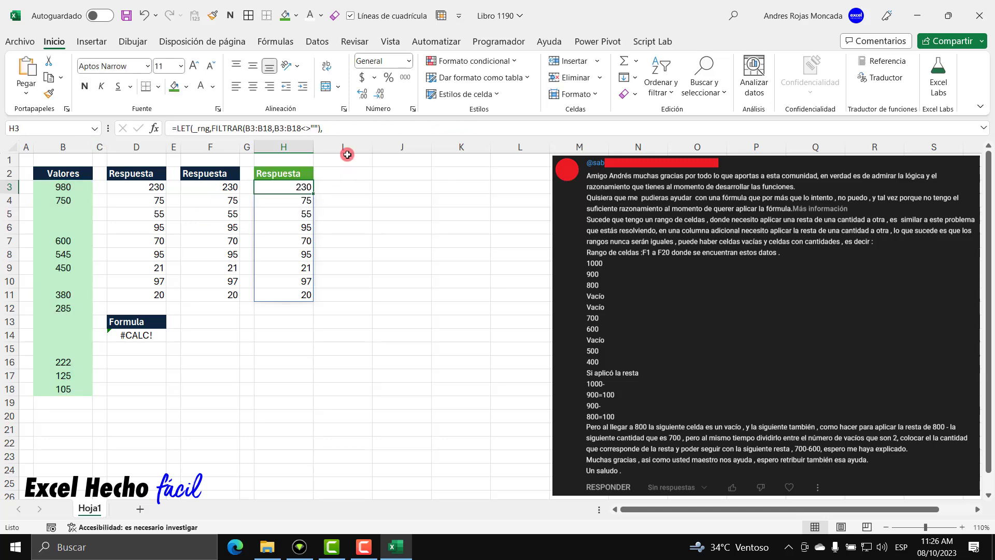
Step: Narrow column I to a width of 2 as a spacer
right_click(344, 147)
click(399, 356)
text(2)
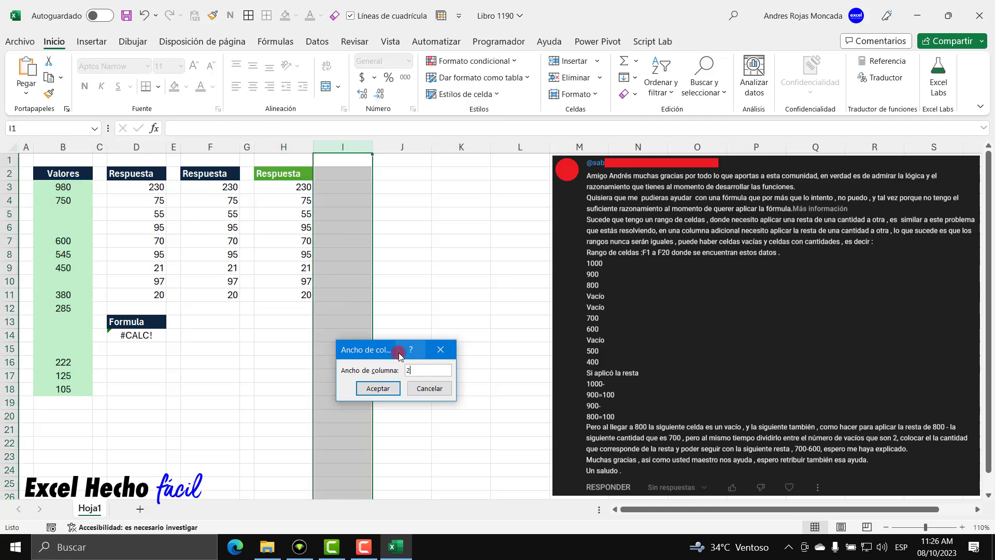
key(Return)
Step: Enter the header 'Respuesta' in J2 and give it H2's green header formatting
click(365, 173)
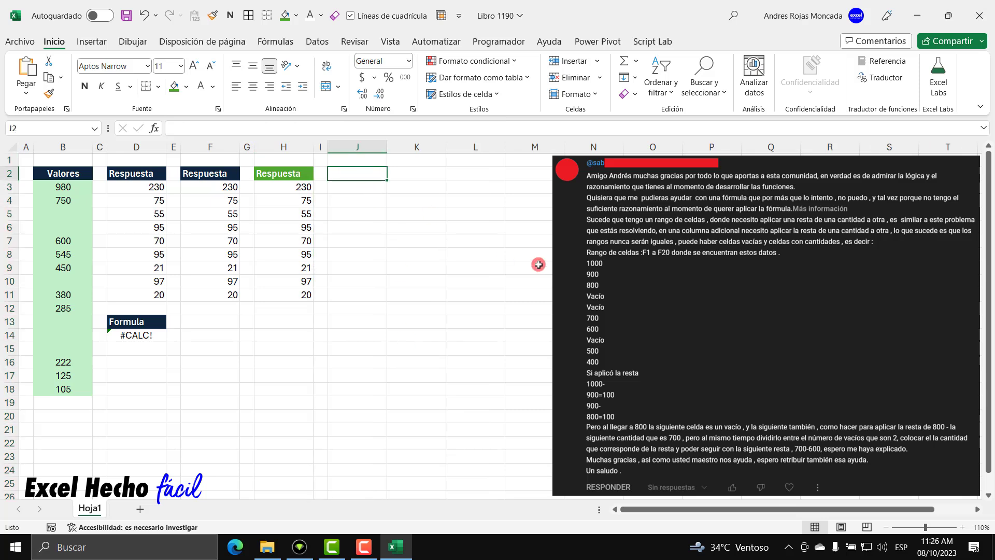
text(Respuesta)
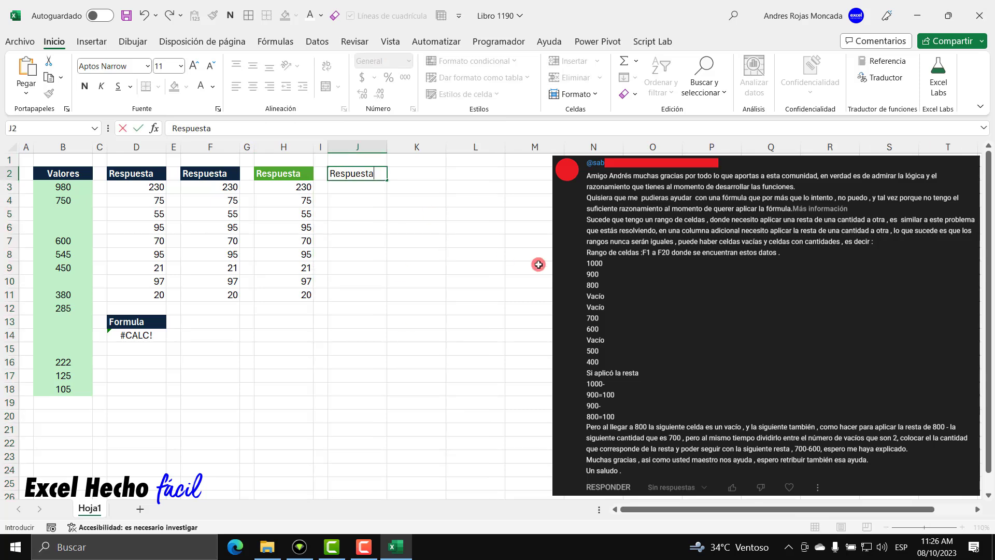
key(Return)
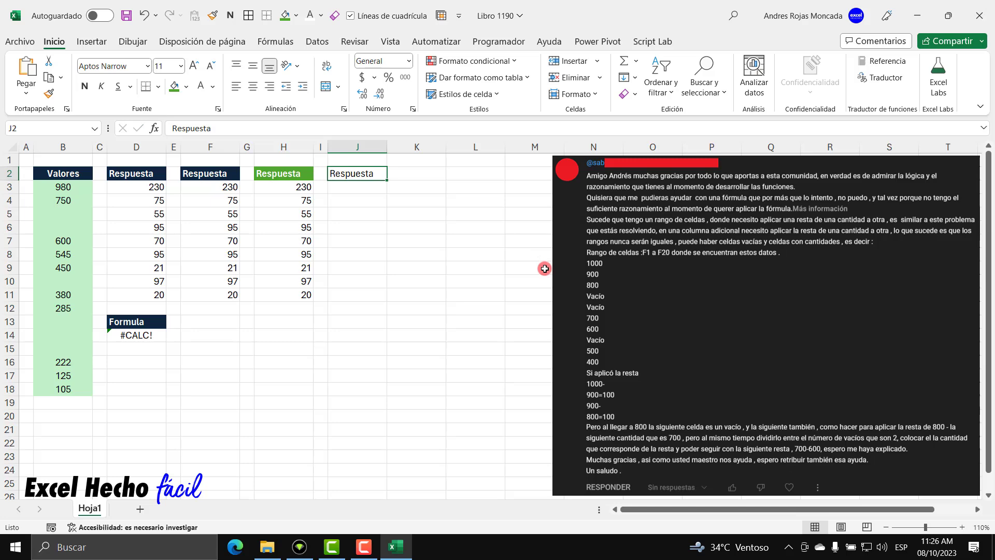
click(298, 174)
click(49, 93)
click(358, 173)
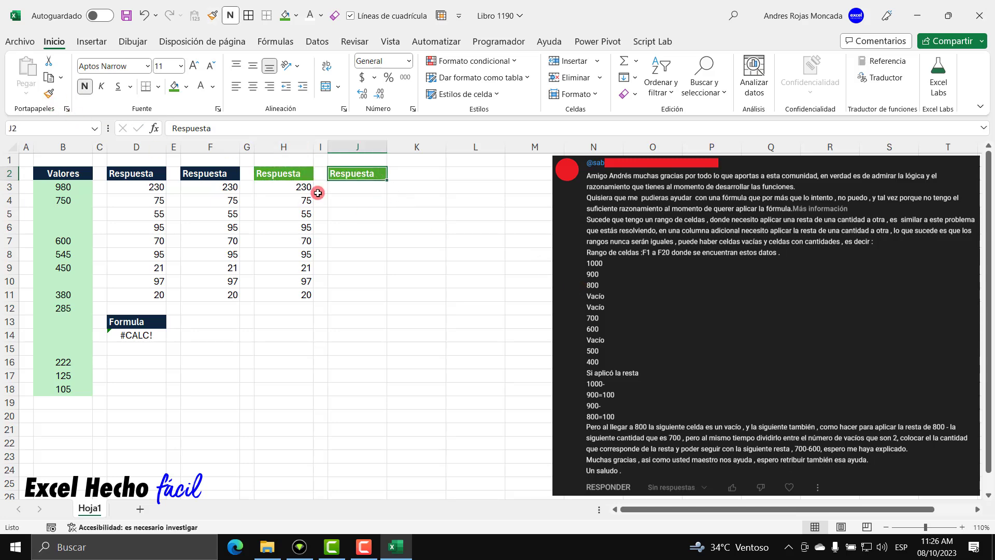
Step: Copy H3's full formula text for reuse in J3
click(299, 187)
key(F2)
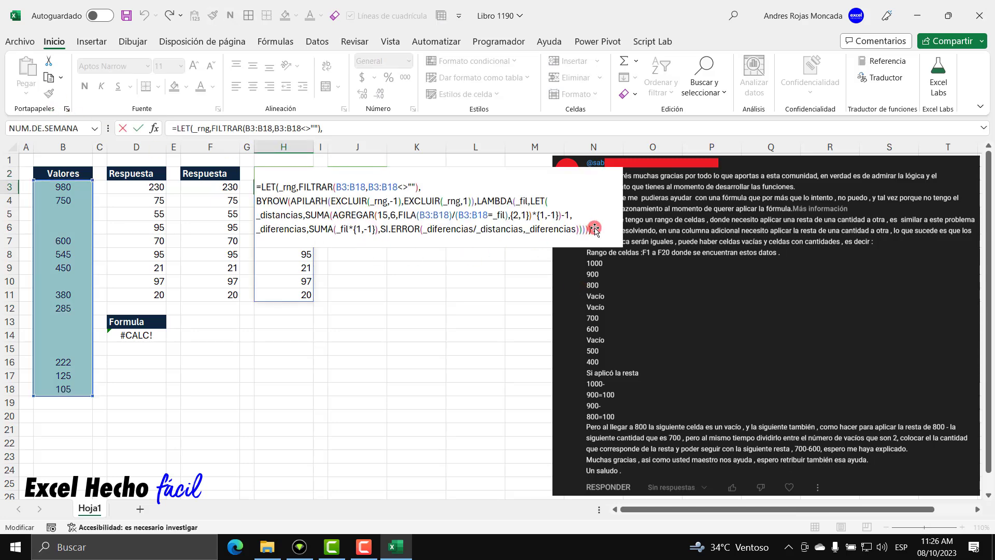
key(ctrl+a)
key(ctrl+c)
key(Escape)
click(382, 187)
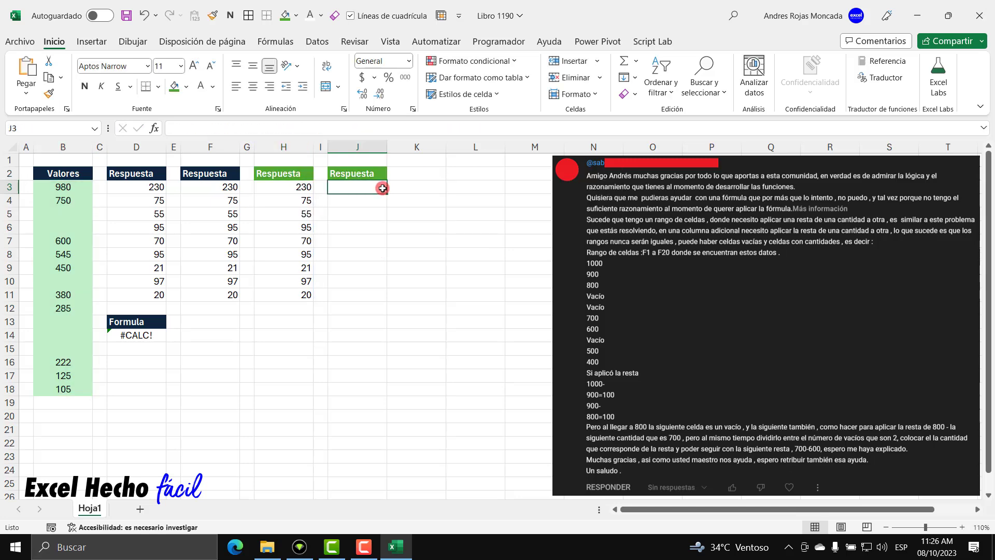
key(F2)
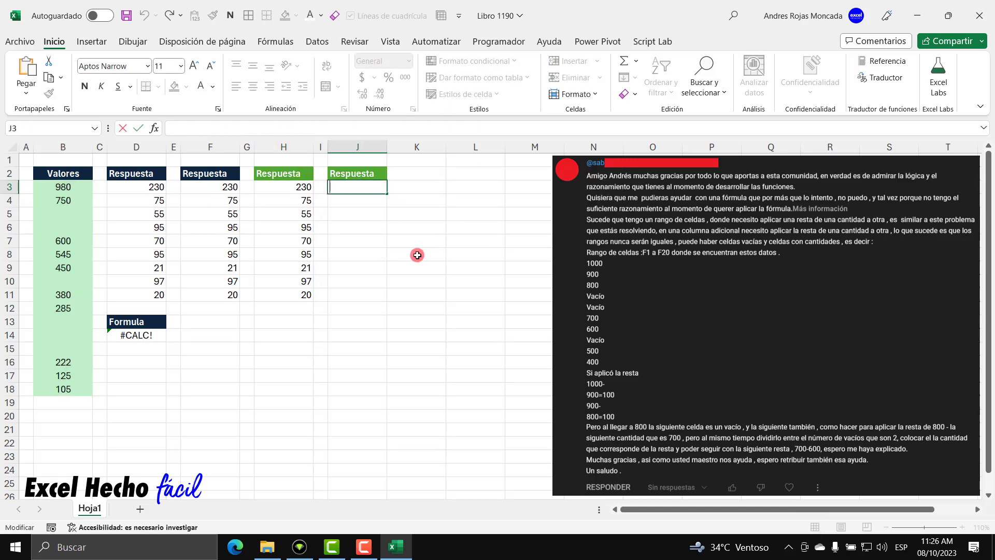
Step: Paste the formula into J3 with _distancias replacing the SI.ERROR ending, spilling 0, 2, 0, 0, 1, 0, 3, 0, 0
key(ctrl+v)
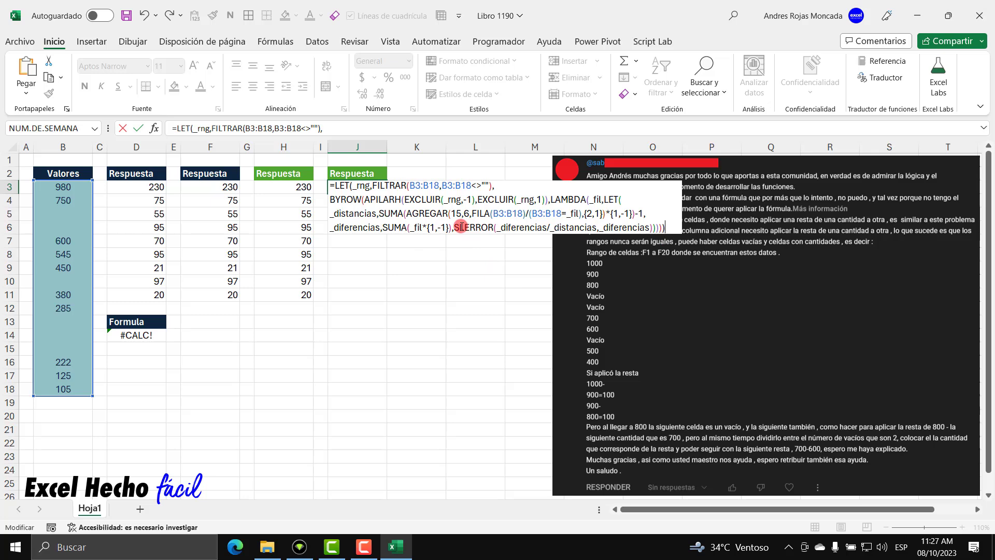
drag(454, 228, 651, 241)
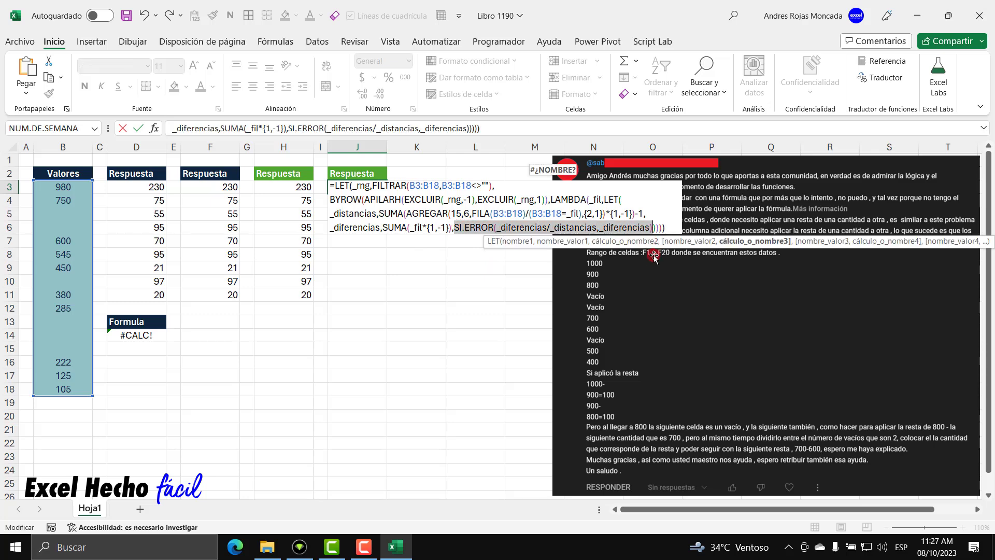
key(Delete)
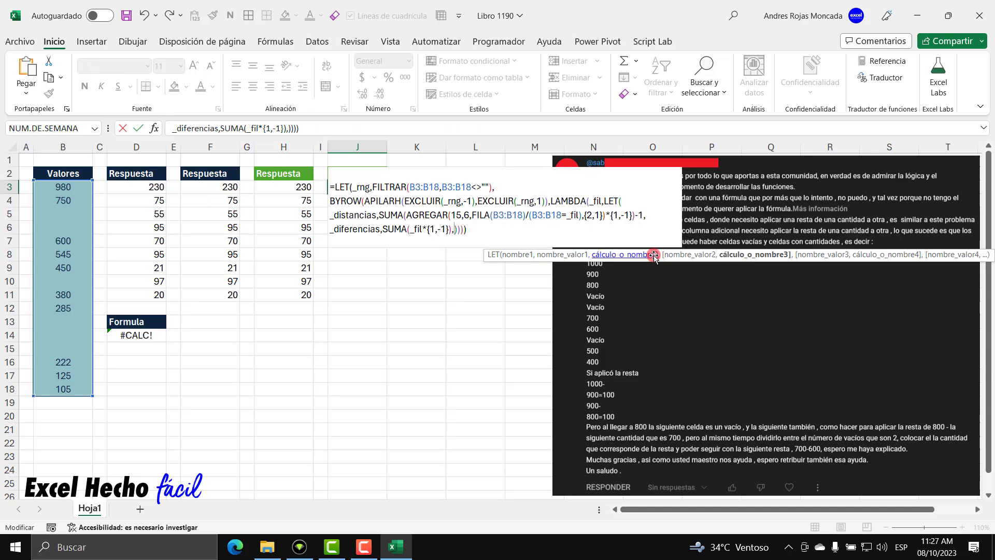
text(_dis)
key(Tab)
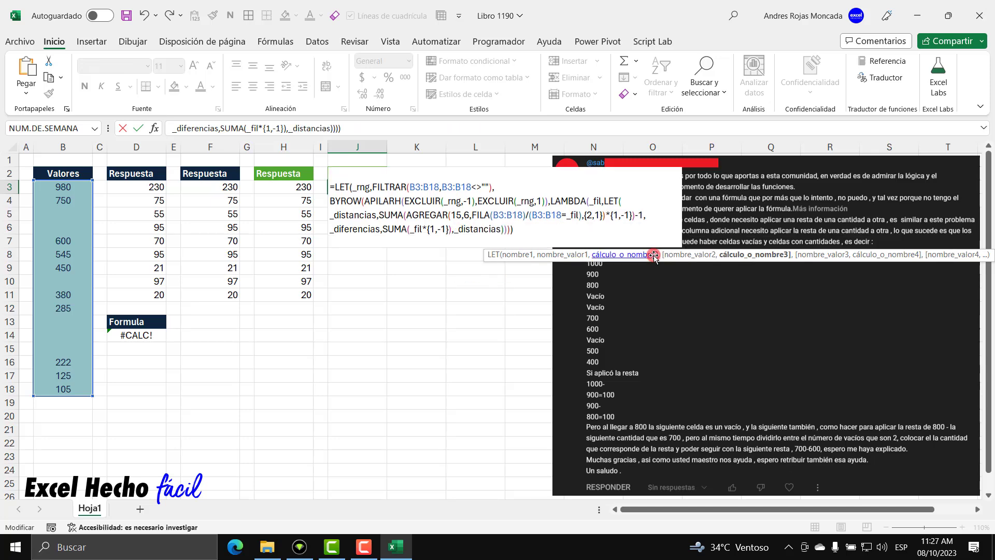
key(Return)
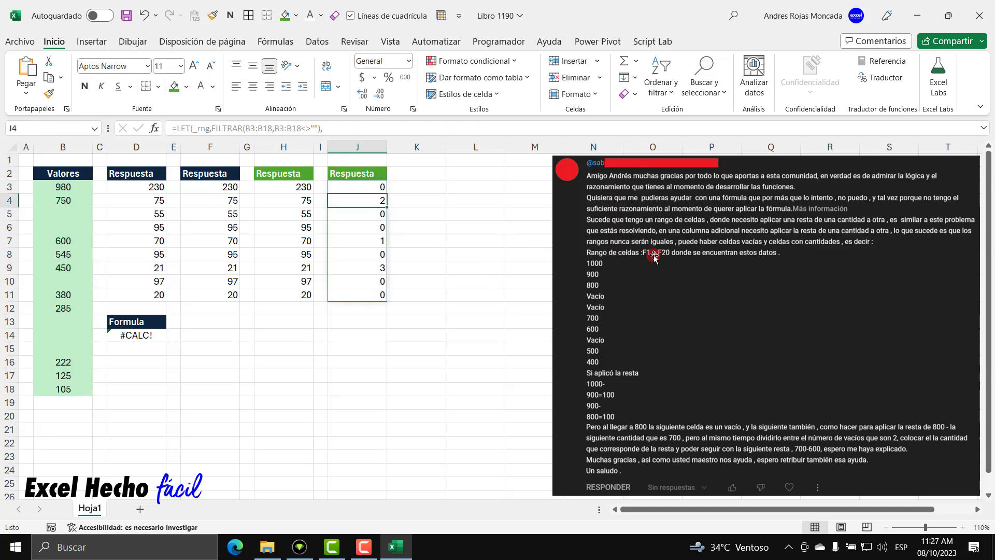
click(52, 193)
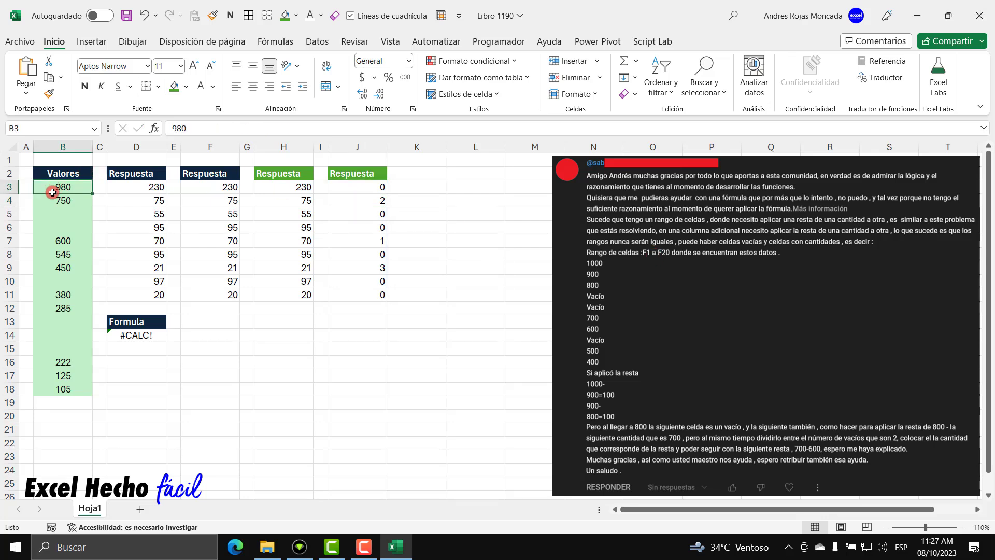
drag(53, 193, 53, 199)
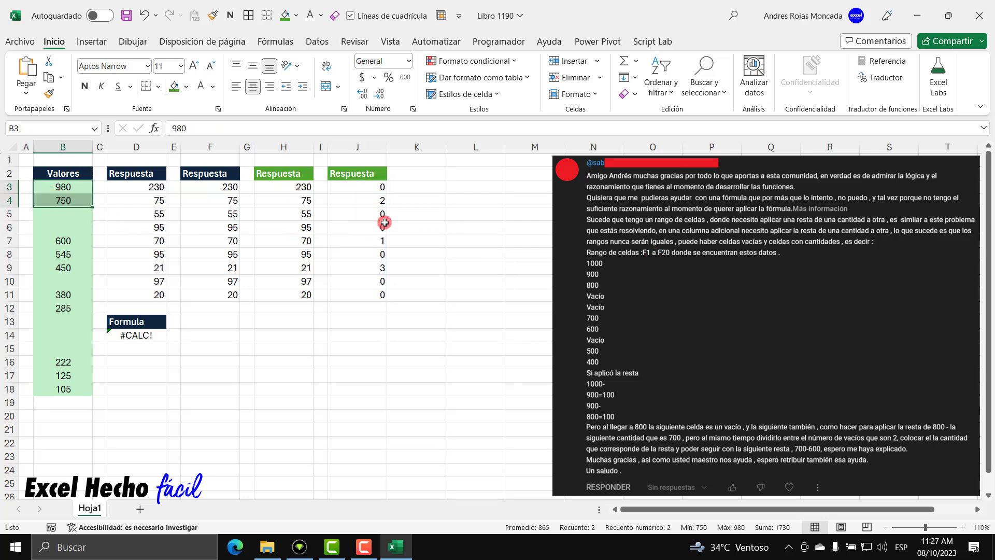
click(369, 191)
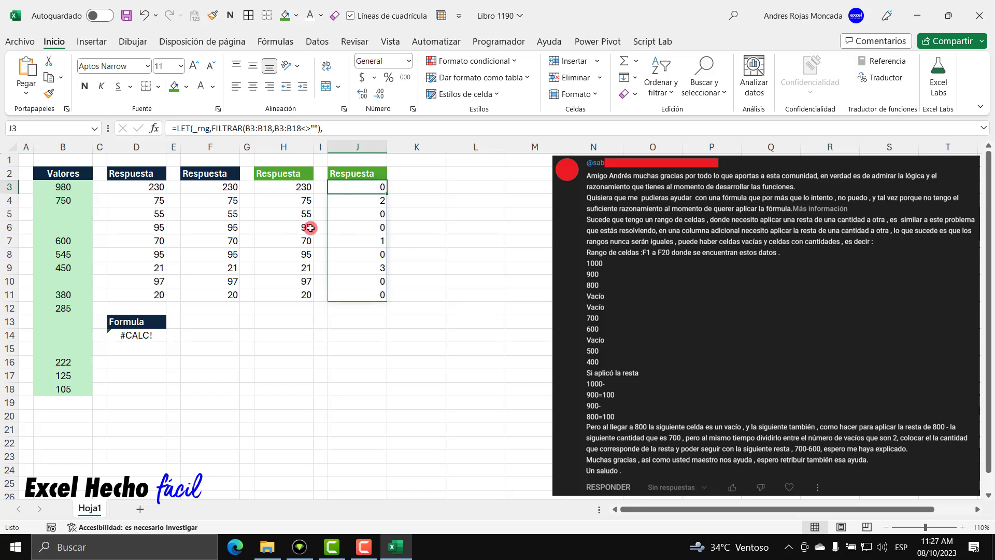
mouse_move(72, 201)
mouse_down()
mouse_move(70, 247)
mouse_move(73, 231)
mouse_move(82, 263)
mouse_up()
click(367, 202)
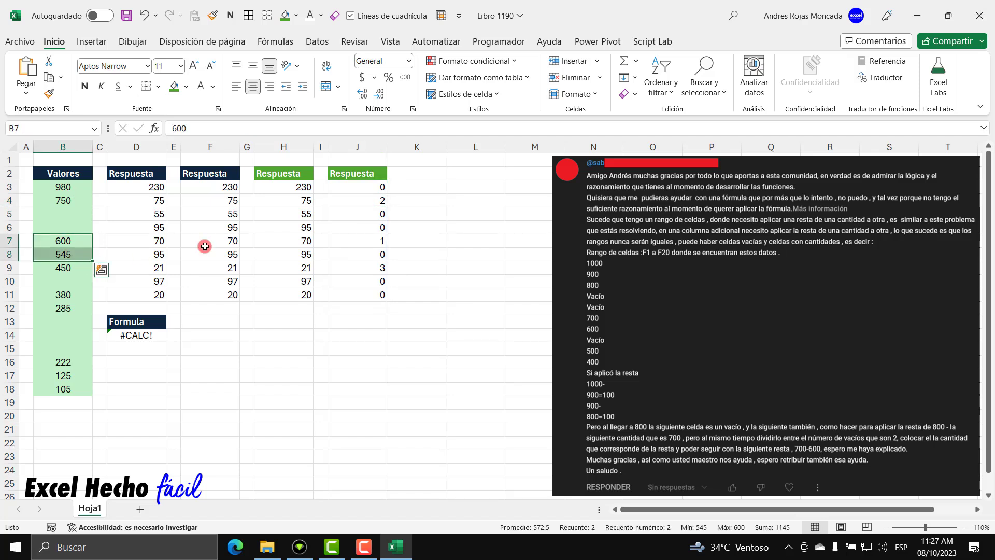
click(378, 213)
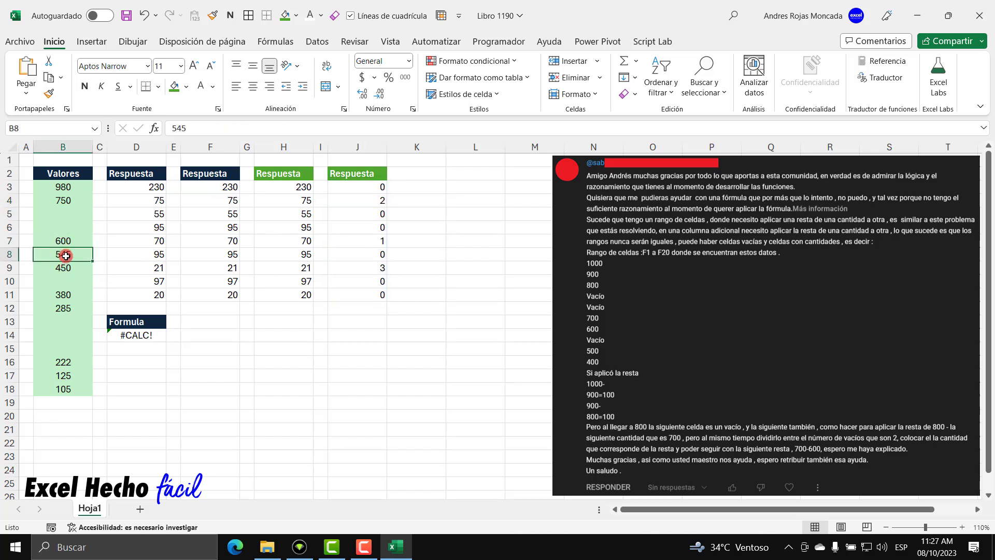
drag(62, 259, 63, 268)
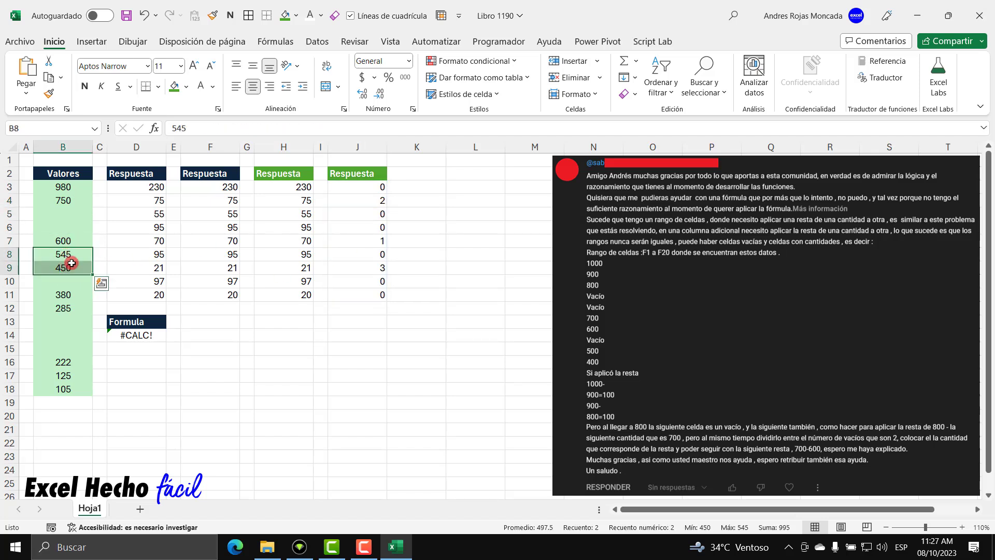
click(350, 231)
click(71, 268)
drag(71, 268, 70, 294)
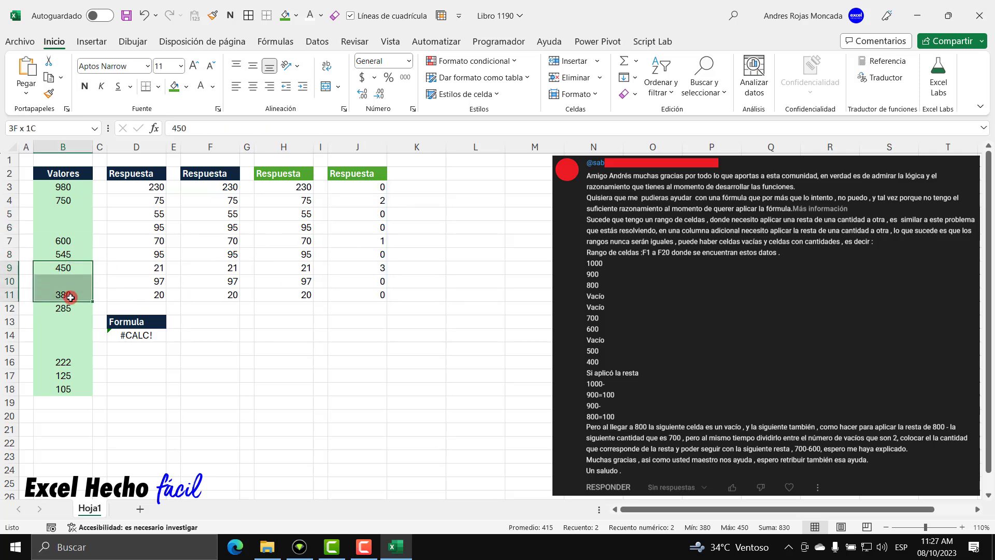
click(350, 248)
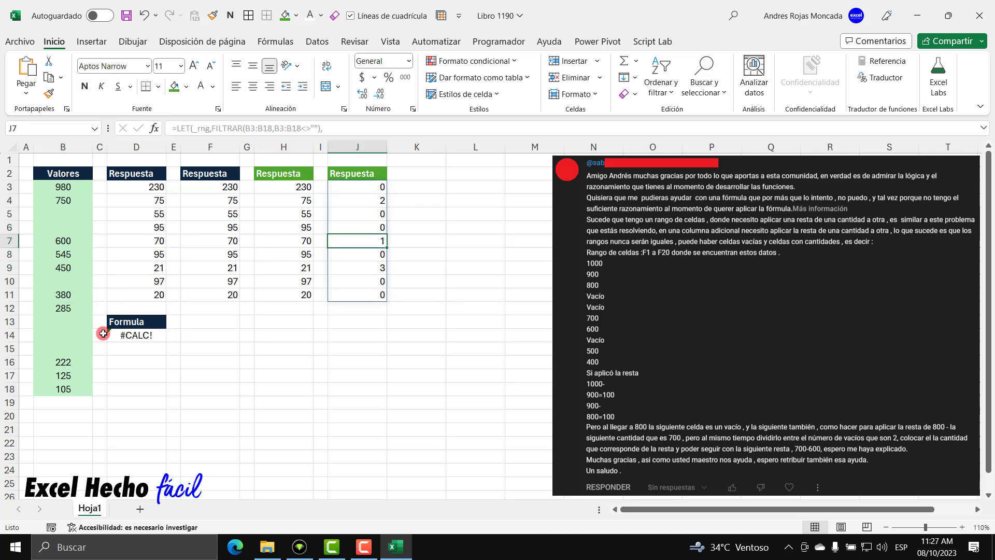
drag(73, 306, 72, 371)
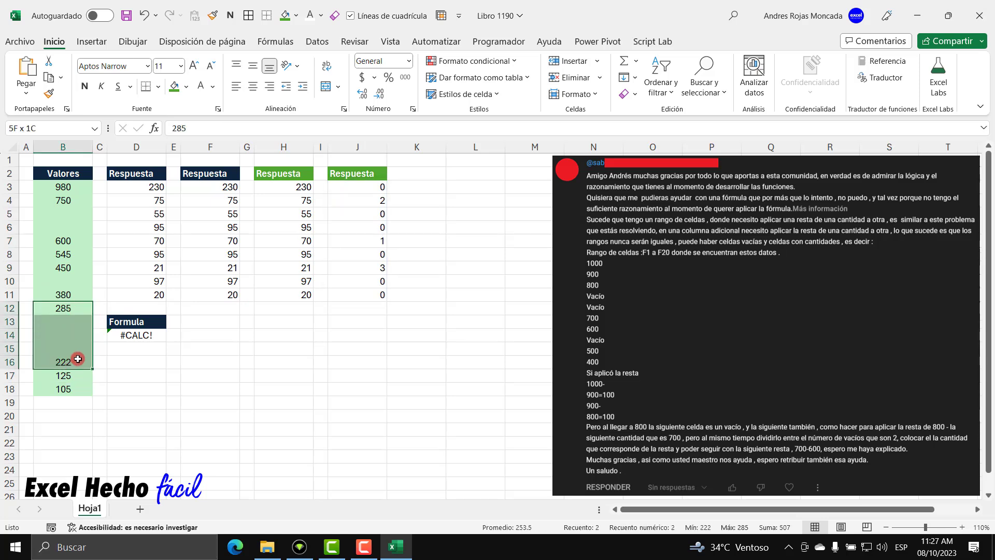
click(71, 327)
click(373, 266)
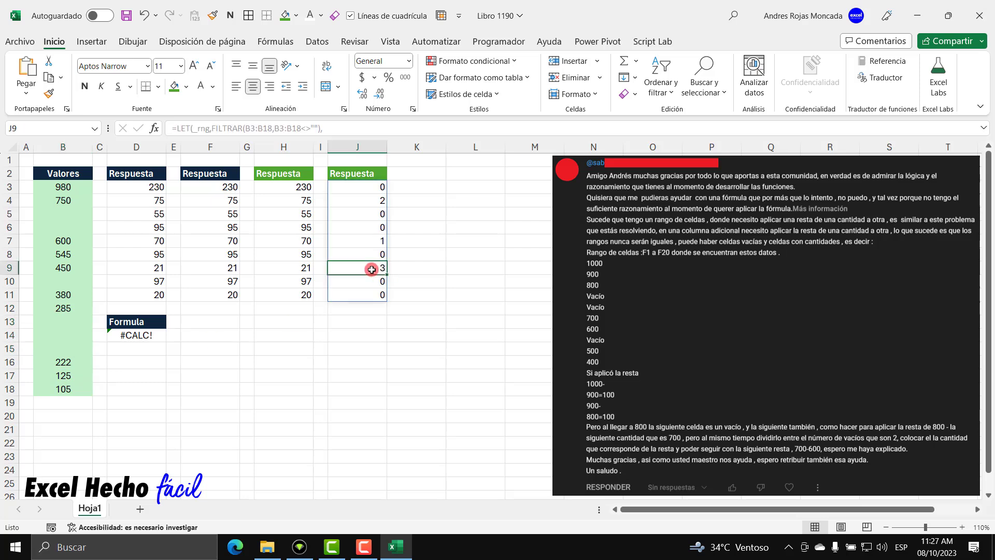
click(71, 361)
drag(71, 361, 67, 374)
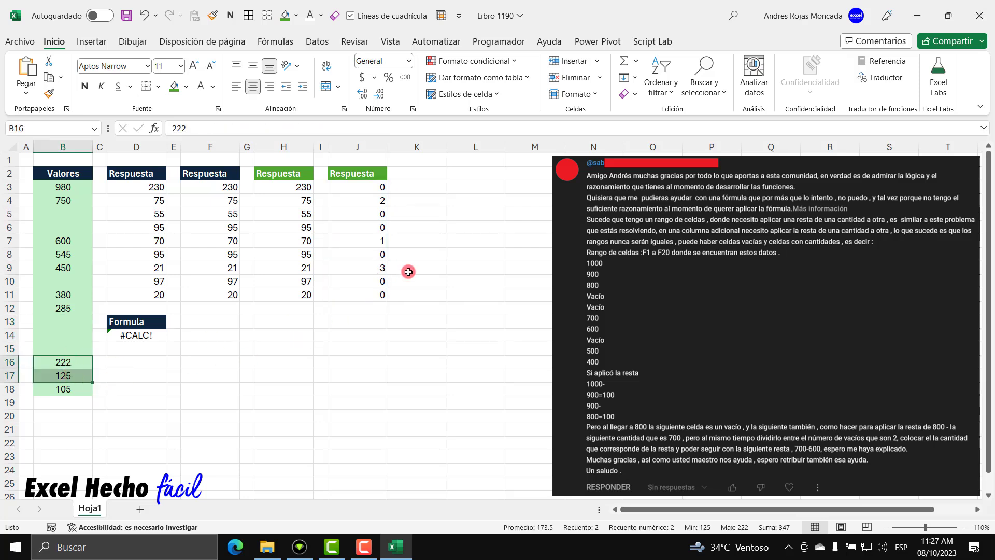
click(369, 281)
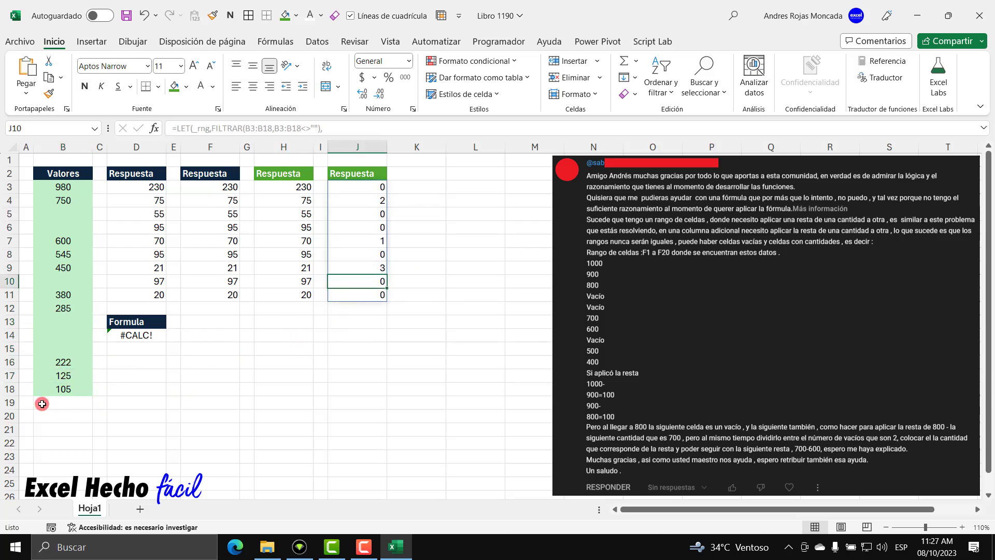
click(73, 389)
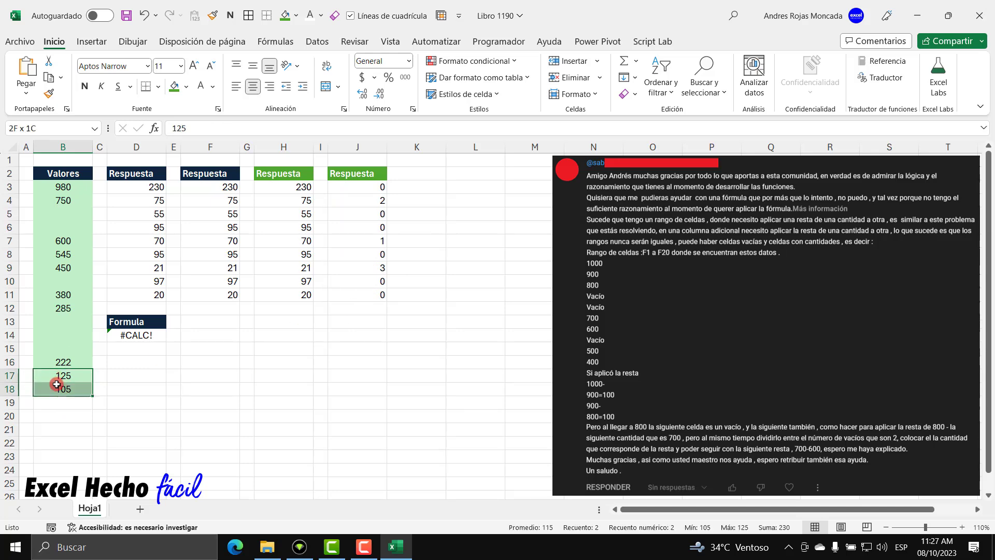
drag(337, 295, 373, 185)
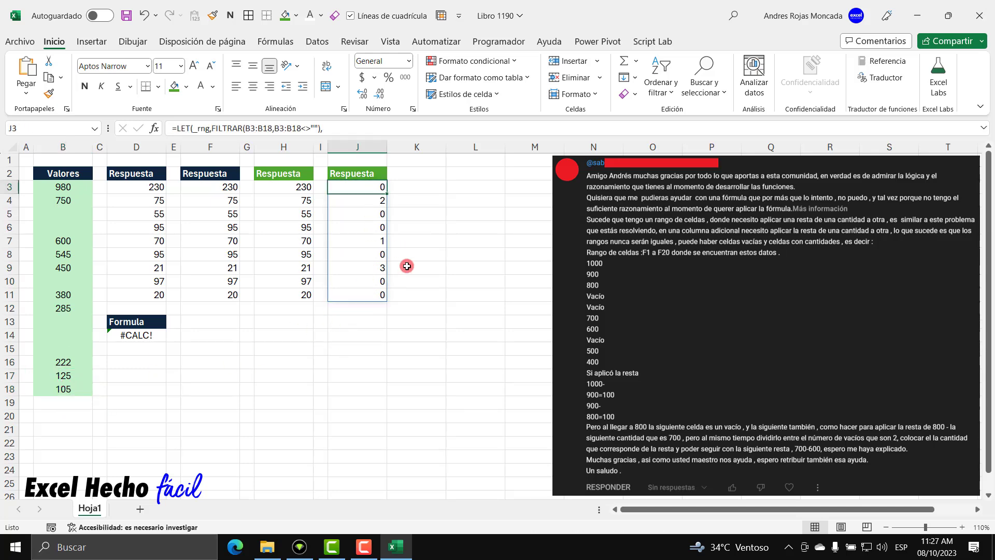
Step: Make J3 return _diferencias, giving 230, 150, 55 and so on, and compare with B3:B4
key(F2)
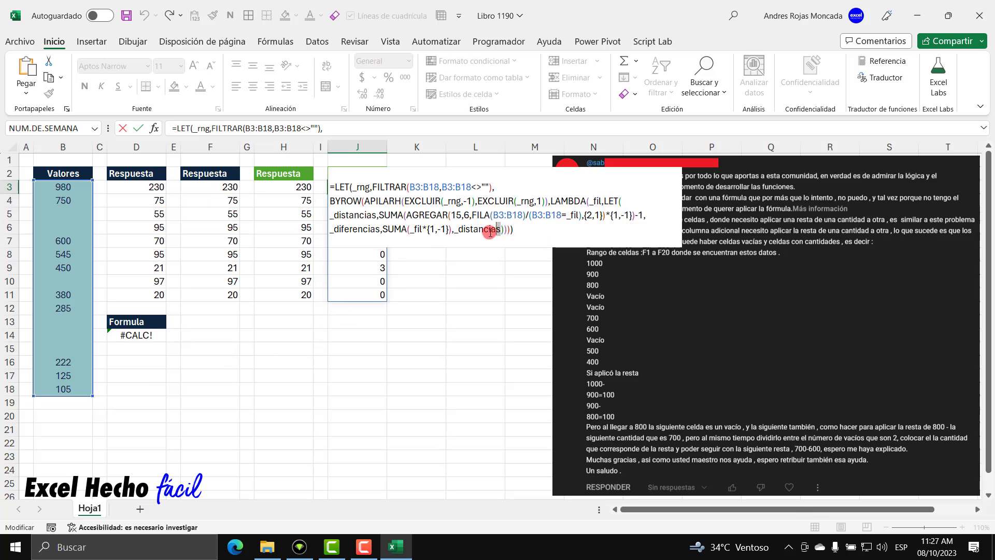
drag(501, 230, 452, 229)
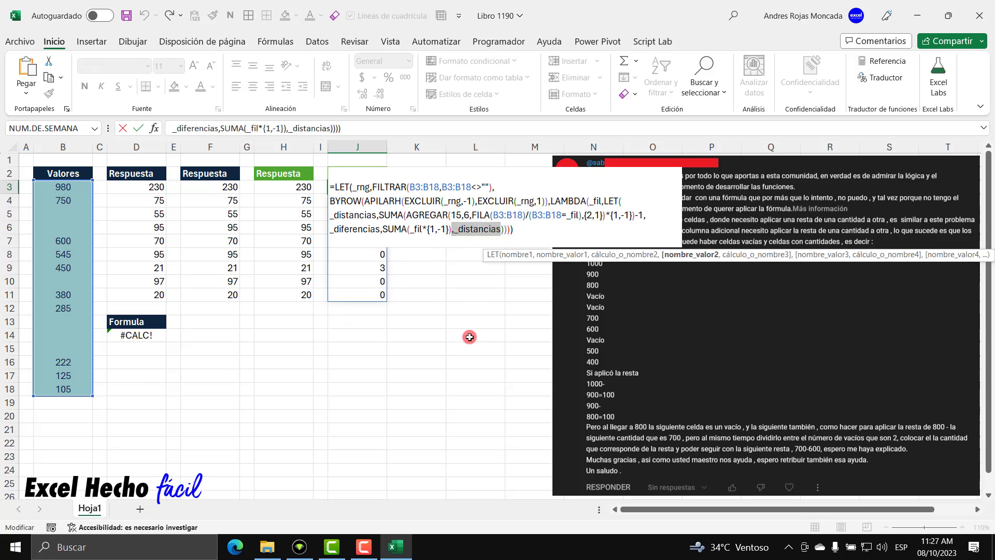
text(_di)
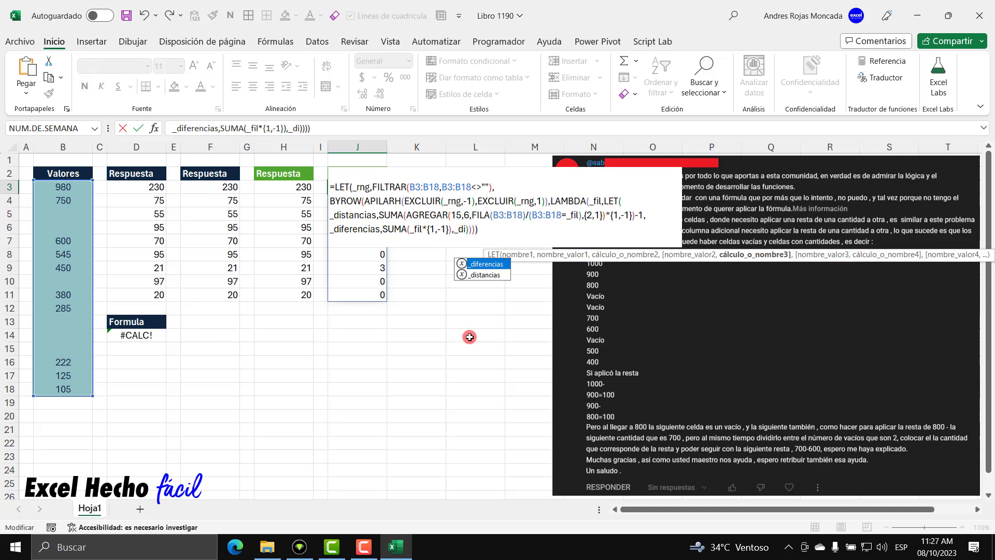
key(Tab)
key(Return)
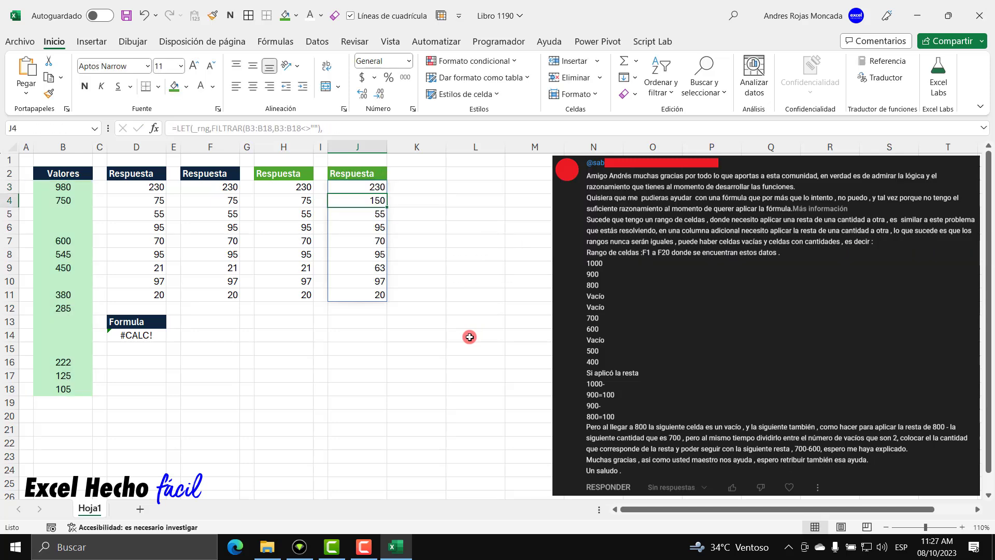
click(368, 187)
drag(82, 187, 67, 199)
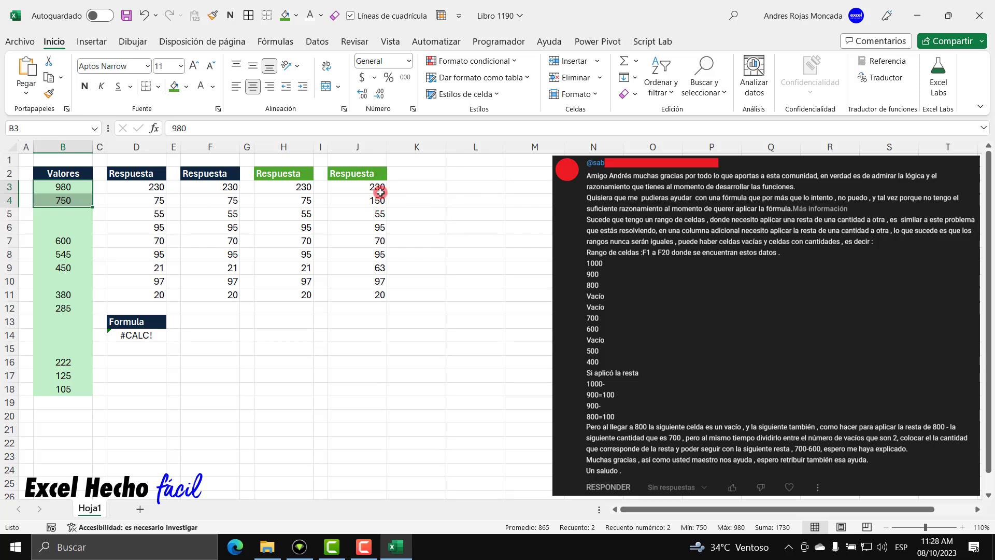
drag(65, 200, 65, 240)
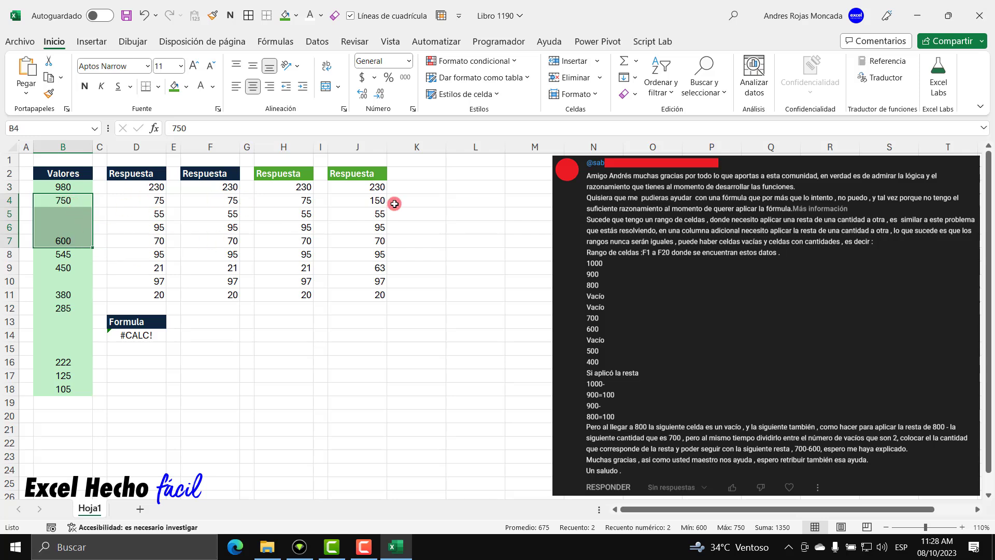
click(376, 202)
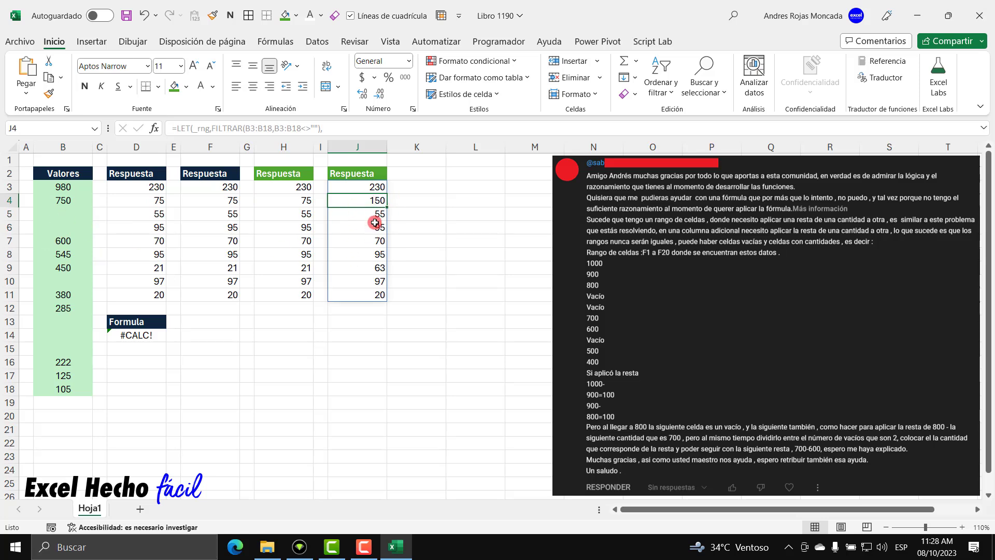
click(286, 206)
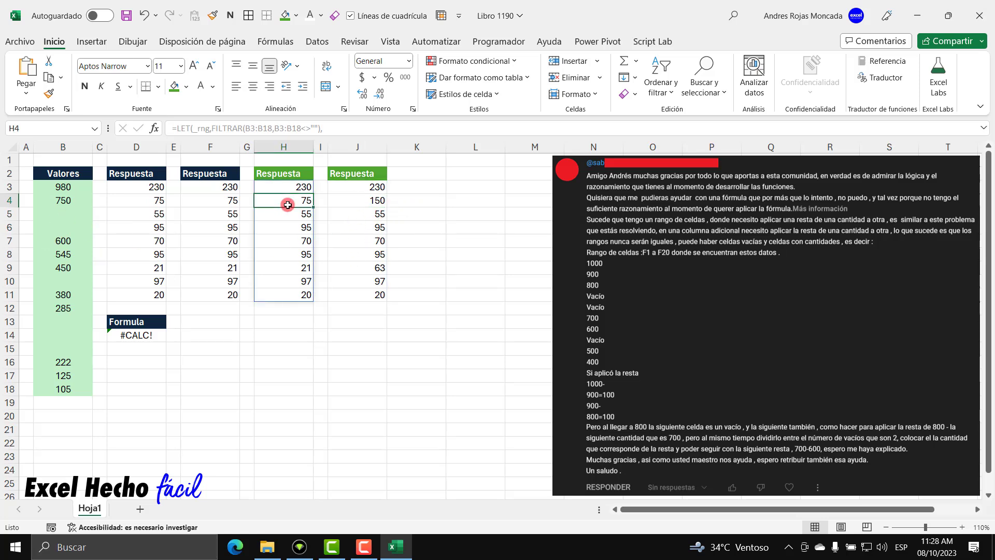
click(369, 201)
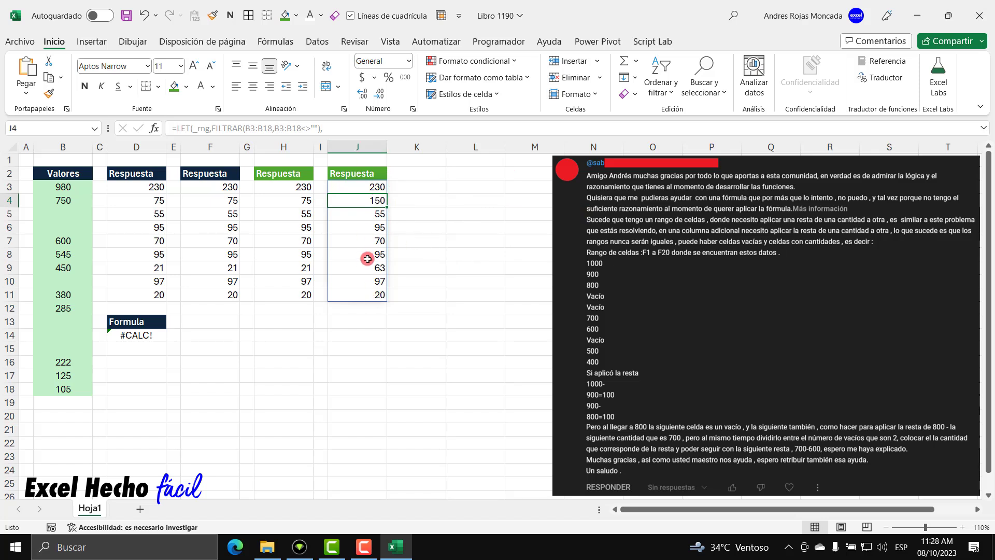
click(361, 187)
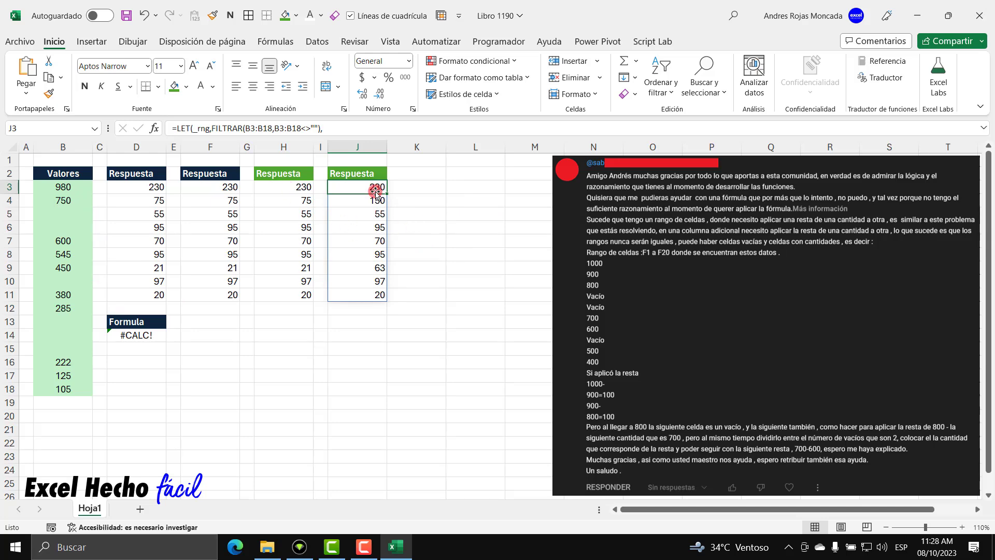
Step: Change J3's final argument to SI.ERROR(_diferencias/_distancias,_diferencias), giving 230, 75, 55… 20 to match column H
double_click(375, 190)
drag(505, 229, 454, 229)
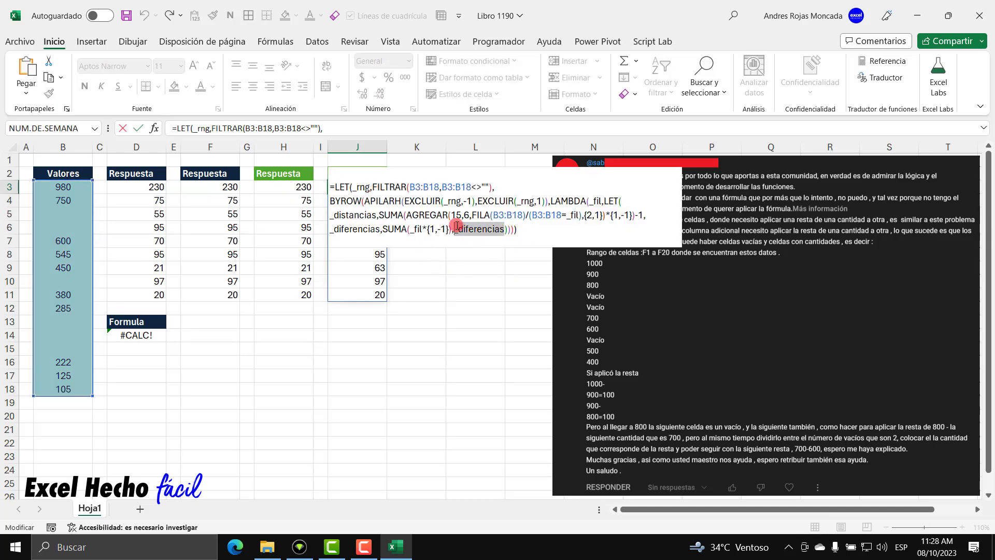
text(SI.ERROR(_diferencias/_distancias,_diferencias))
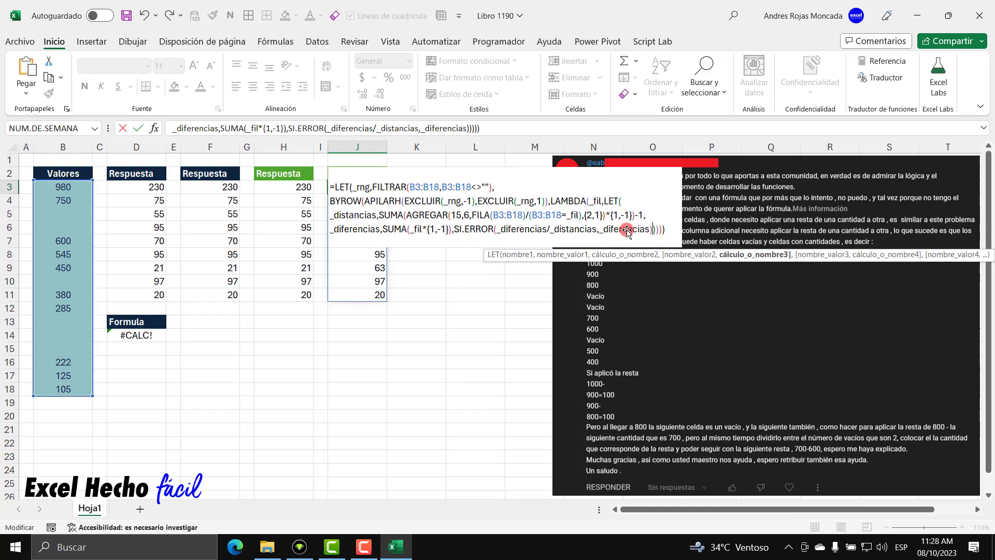
key(Return)
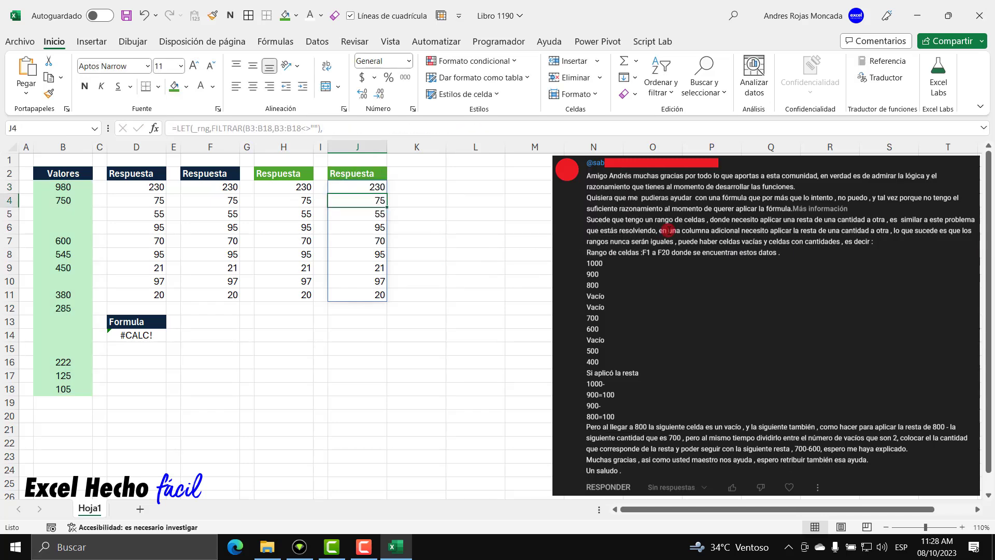
click(355, 188)
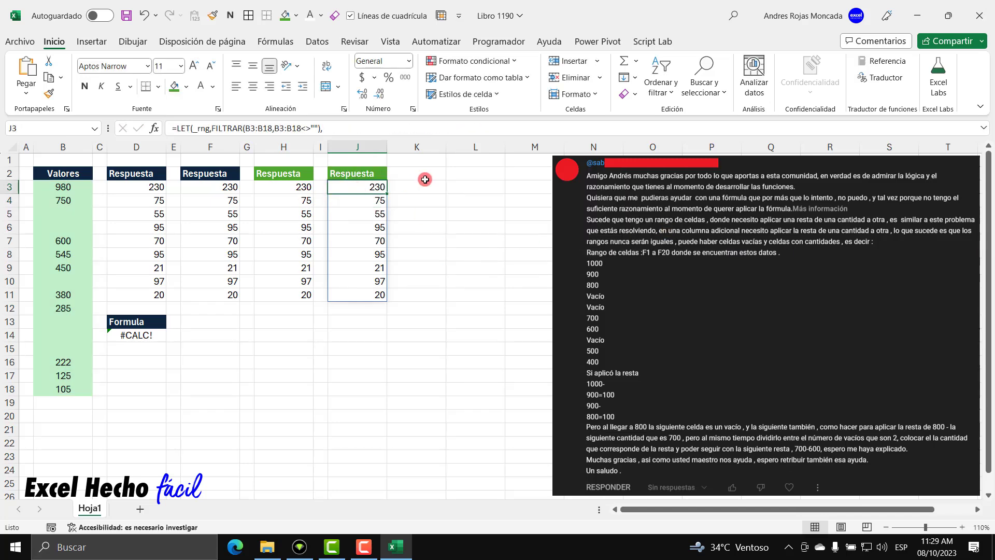
click(466, 174)
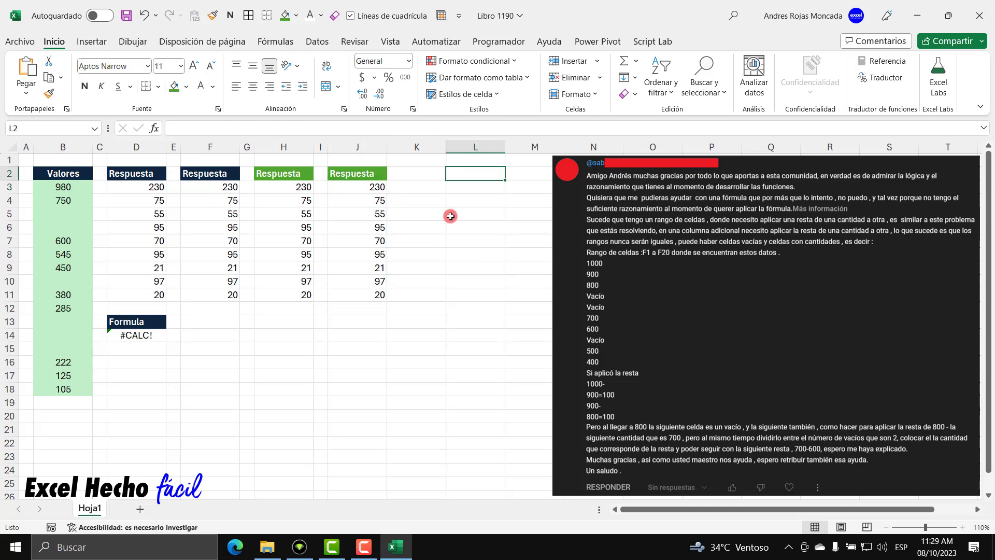
double_click(356, 184)
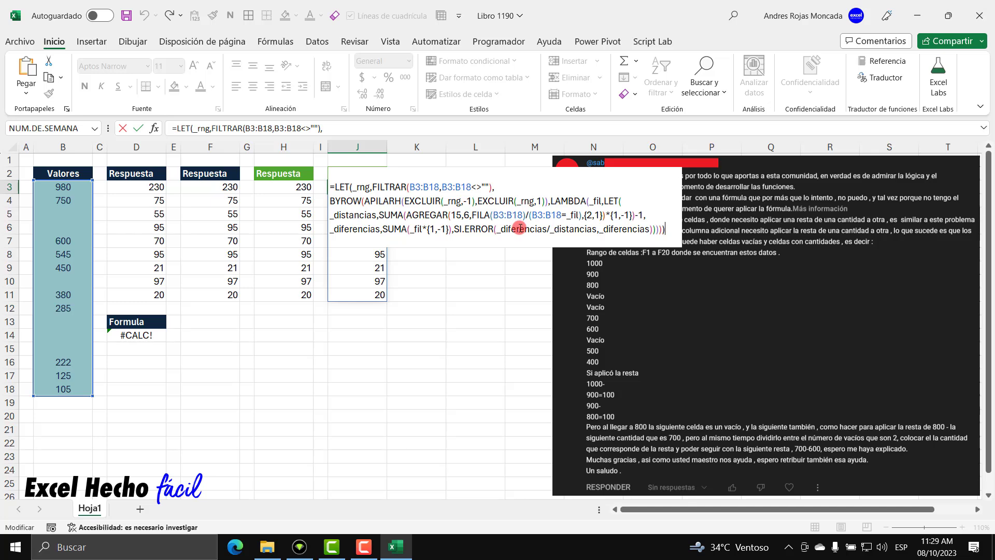
click(634, 216)
text(-)
drag(581, 217, 529, 216)
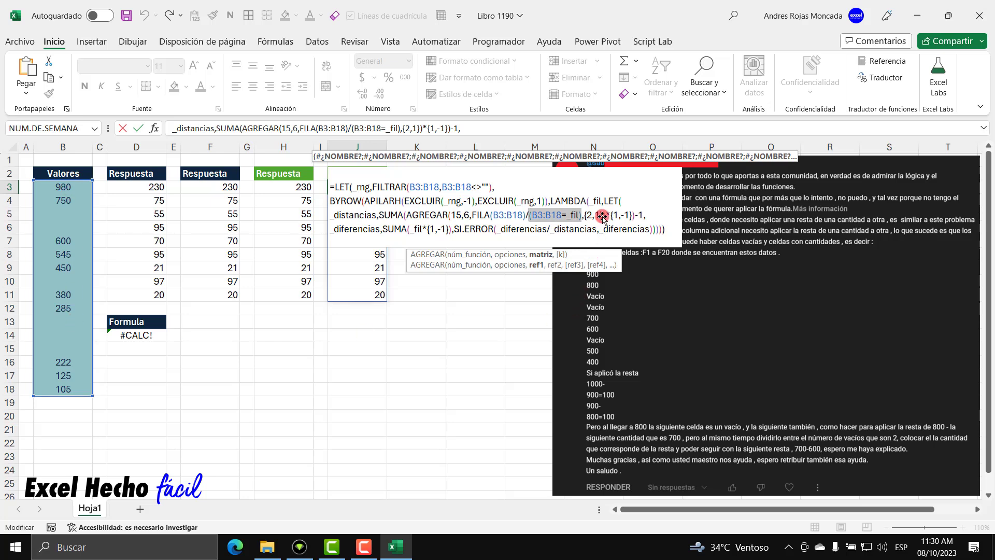
drag(602, 216, 584, 215)
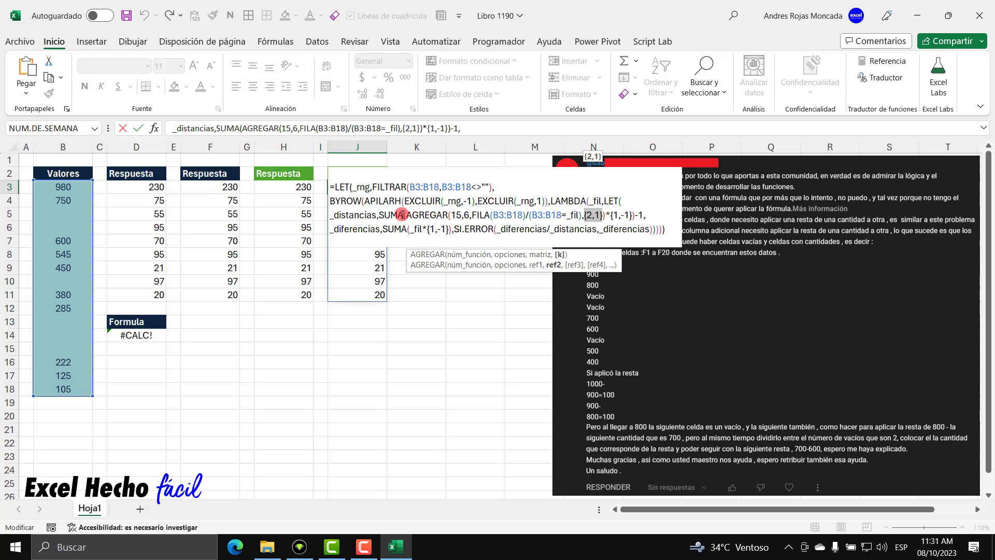
drag(404, 214, 379, 214)
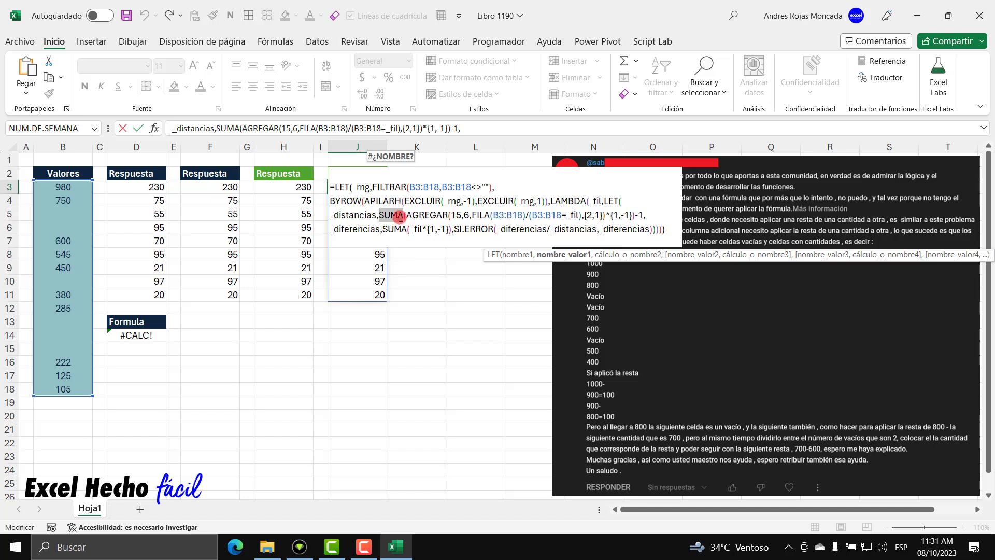
click(665, 229)
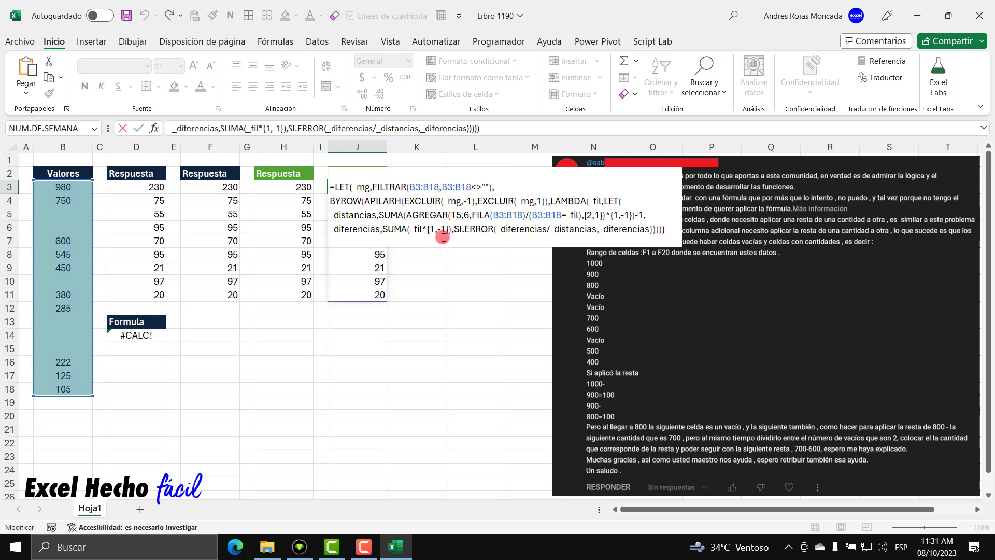
double_click(390, 215)
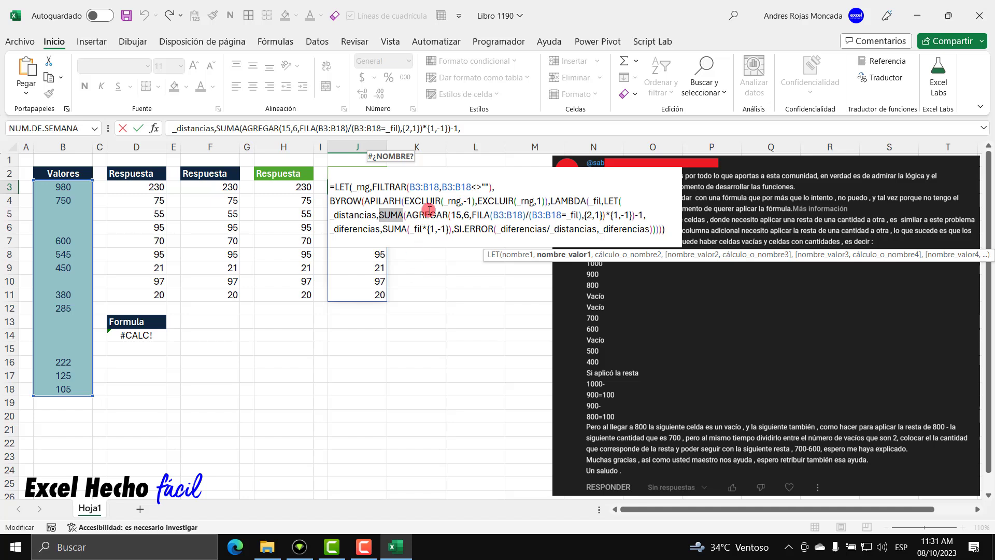
click(669, 231)
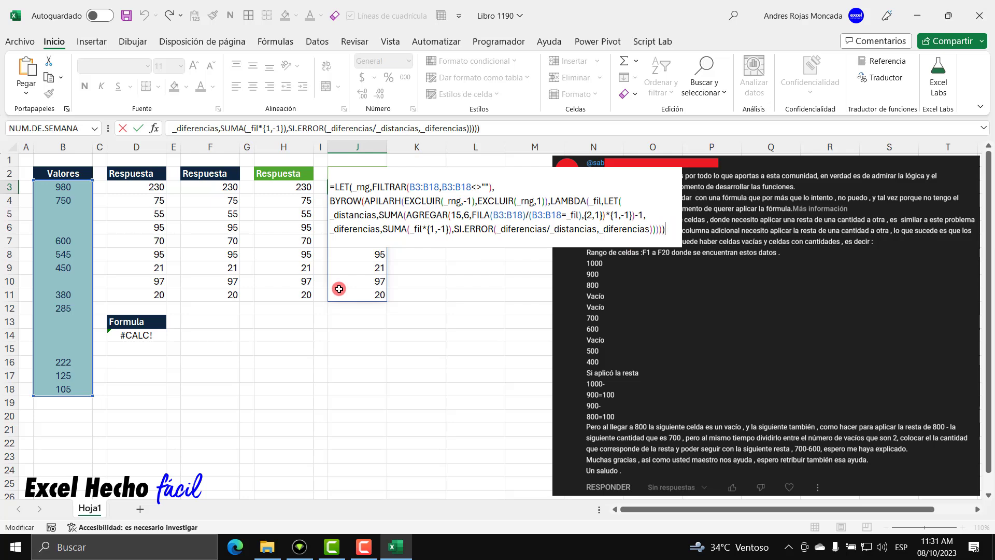